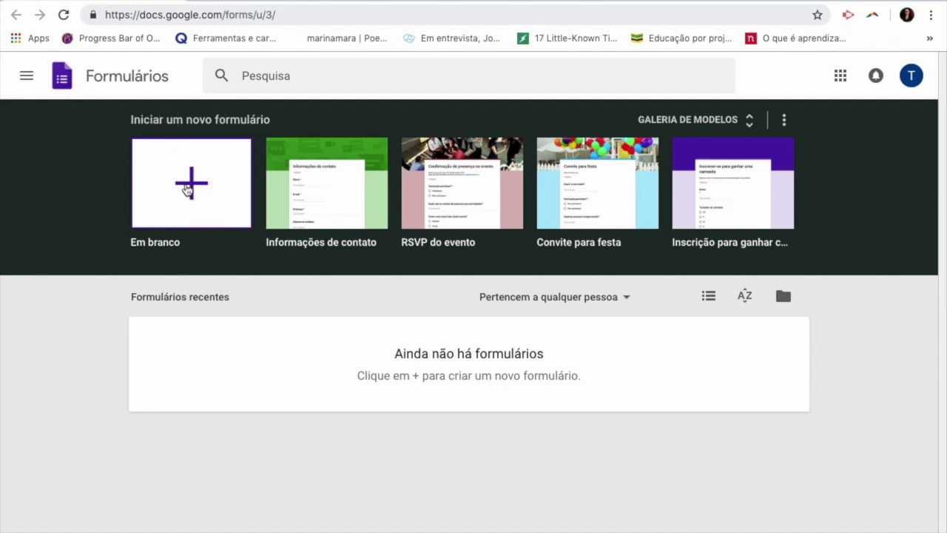
Create a new blank form and decline the introductory tour.
click(191, 193)
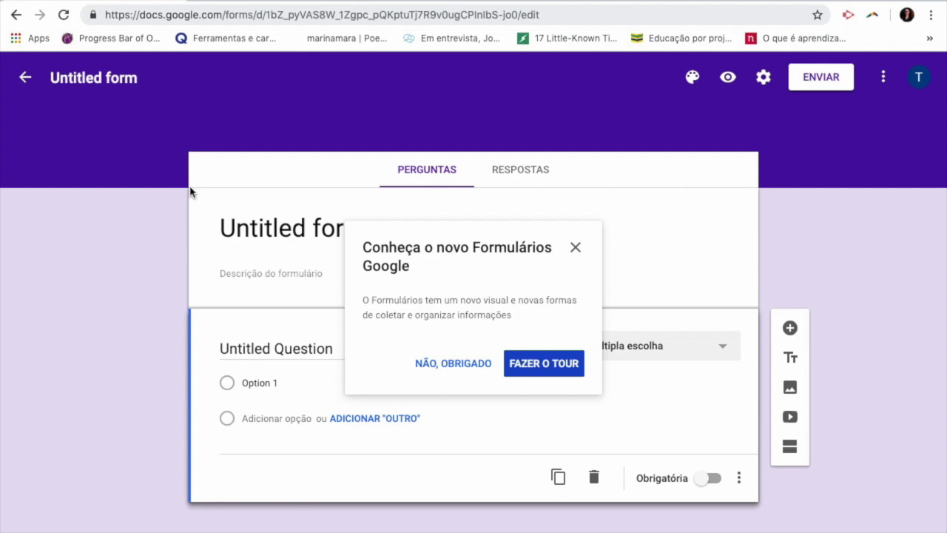
click(437, 372)
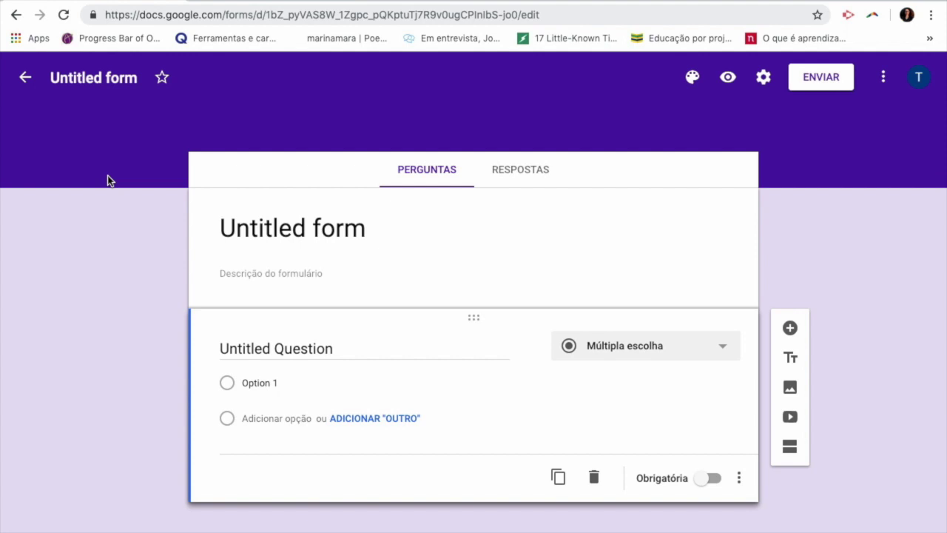
Open the theme's header image picker and examine the images offered in the Trabalho e escola category.
click(692, 86)
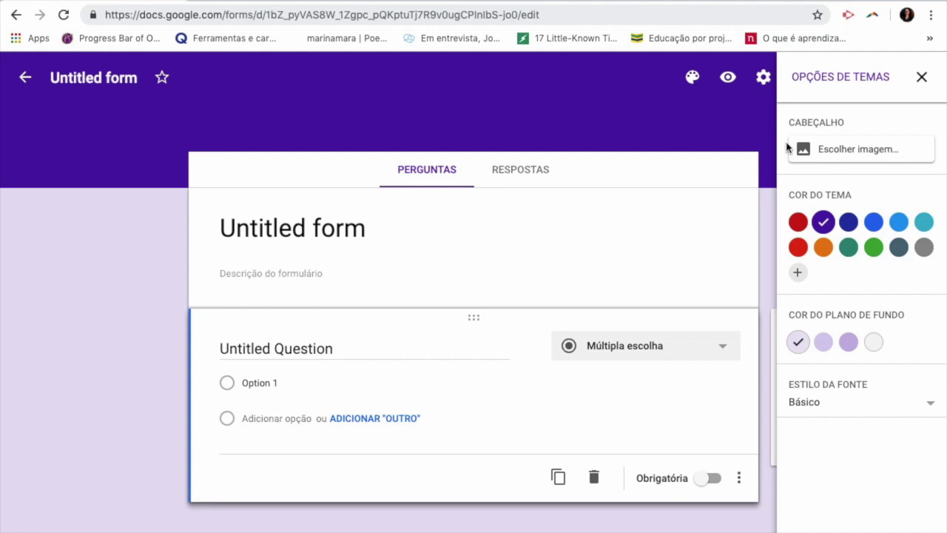
click(846, 153)
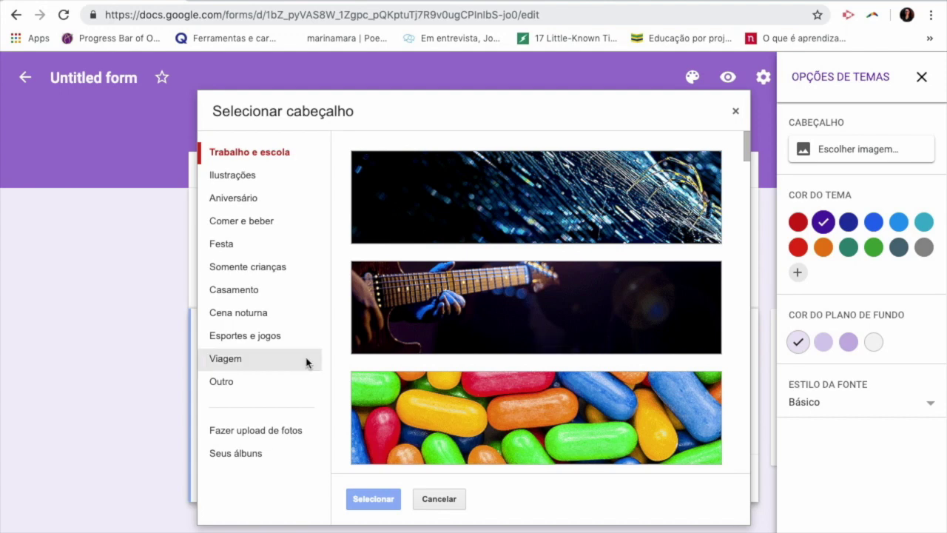
scroll(674, 330, down, 8)
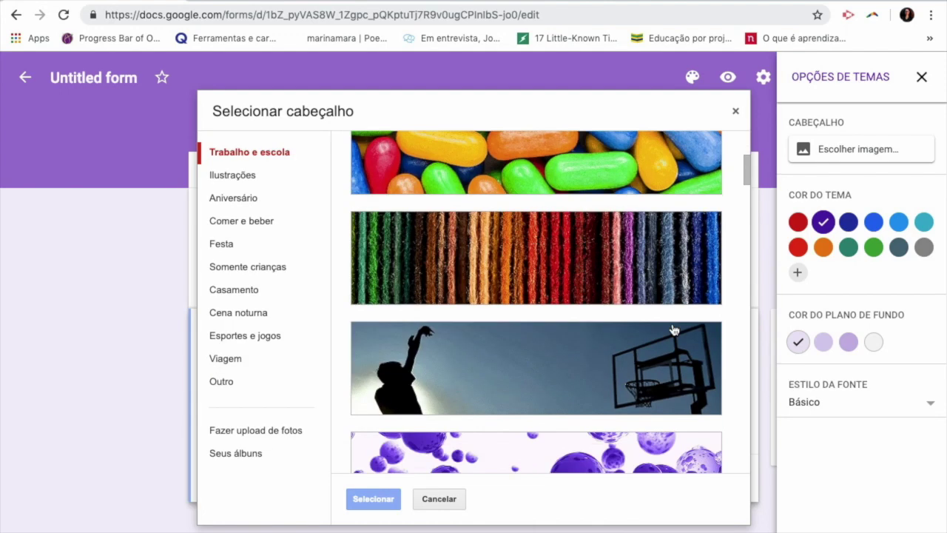
scroll(674, 330, down, 9)
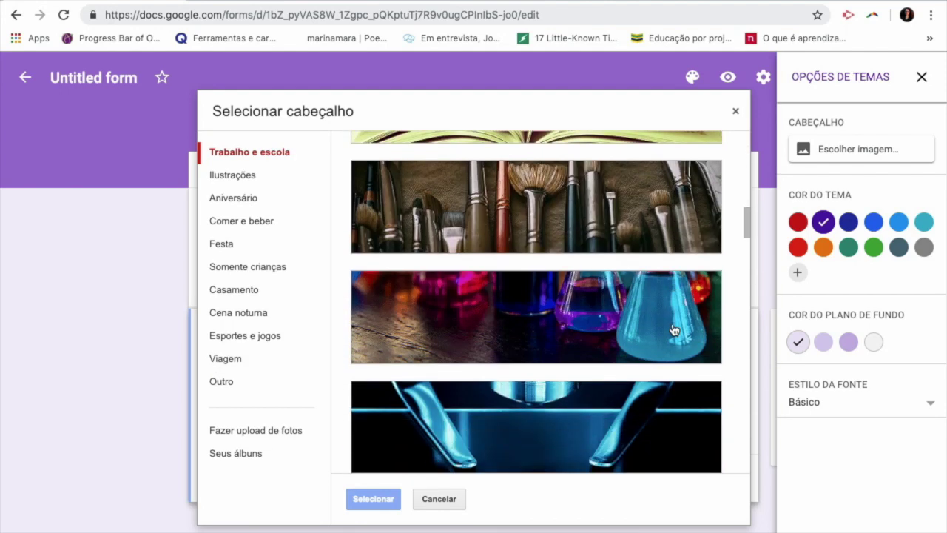
scroll(674, 329, down, 9)
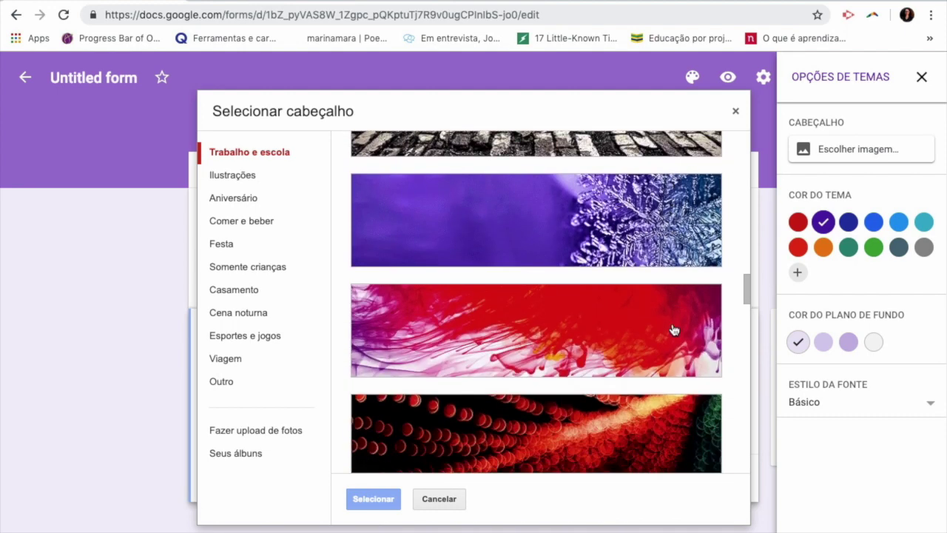
scroll(673, 329, down, 3)
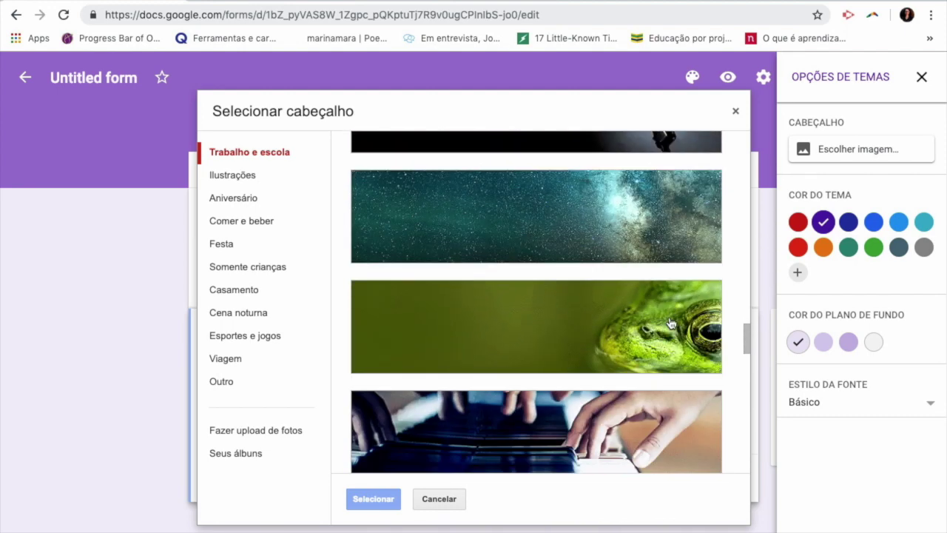
scroll(671, 323, down, 3)
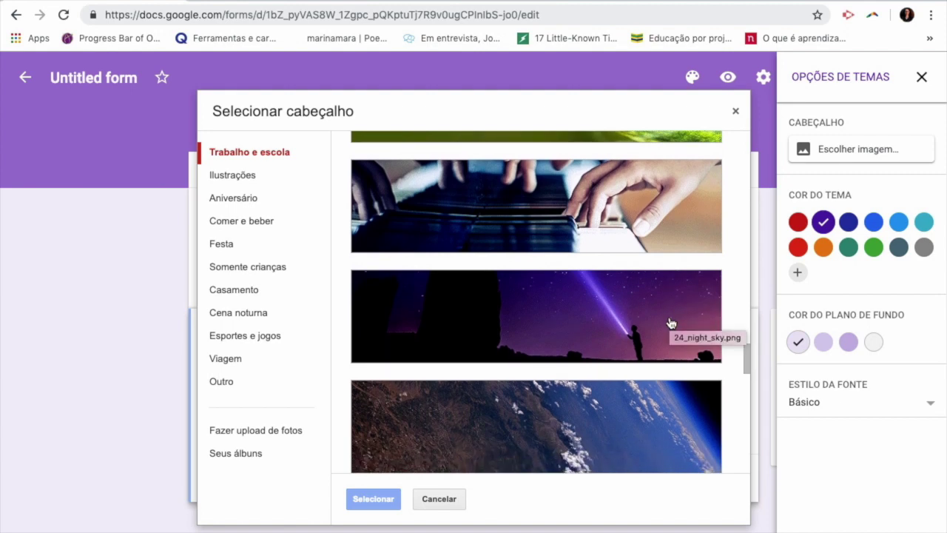
scroll(671, 323, down, 3)
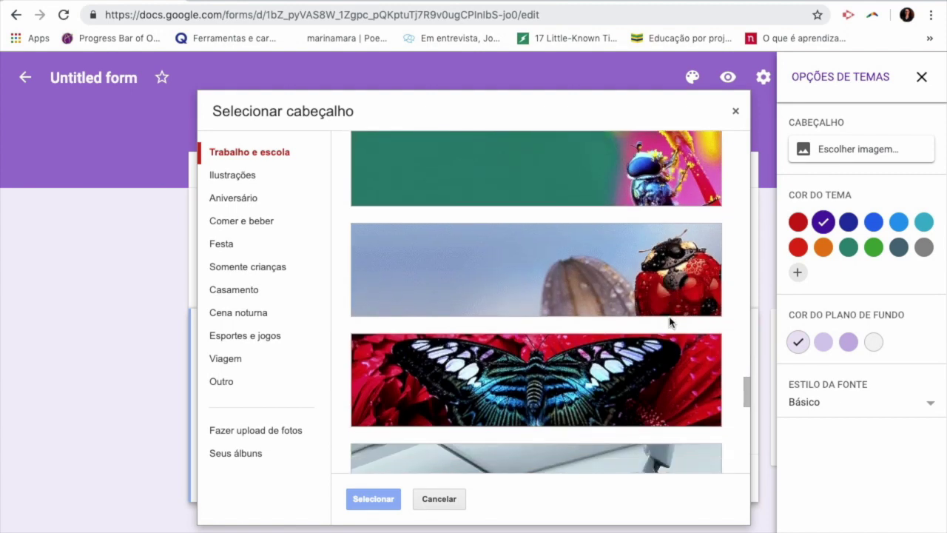
scroll(671, 323, down, 3)
scroll(671, 324, down, 5)
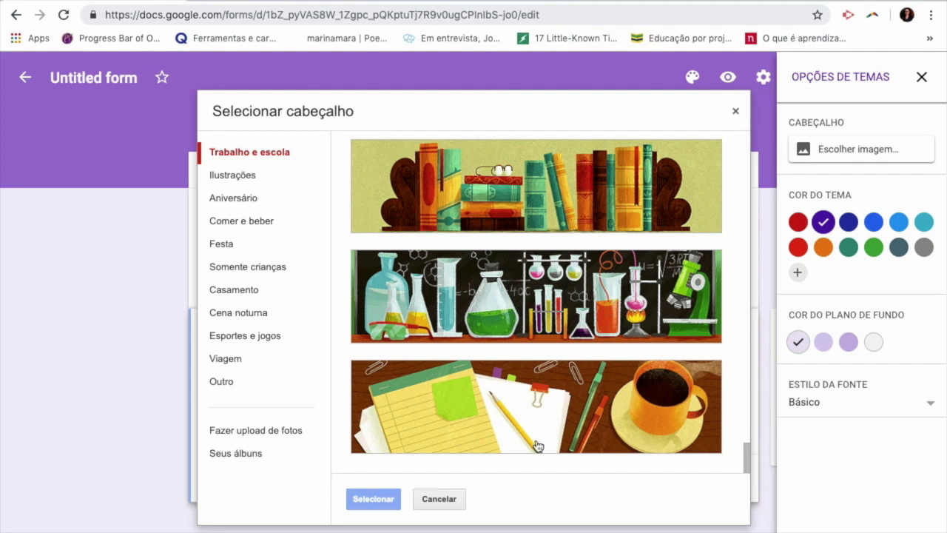
scroll(543, 338, up, 4)
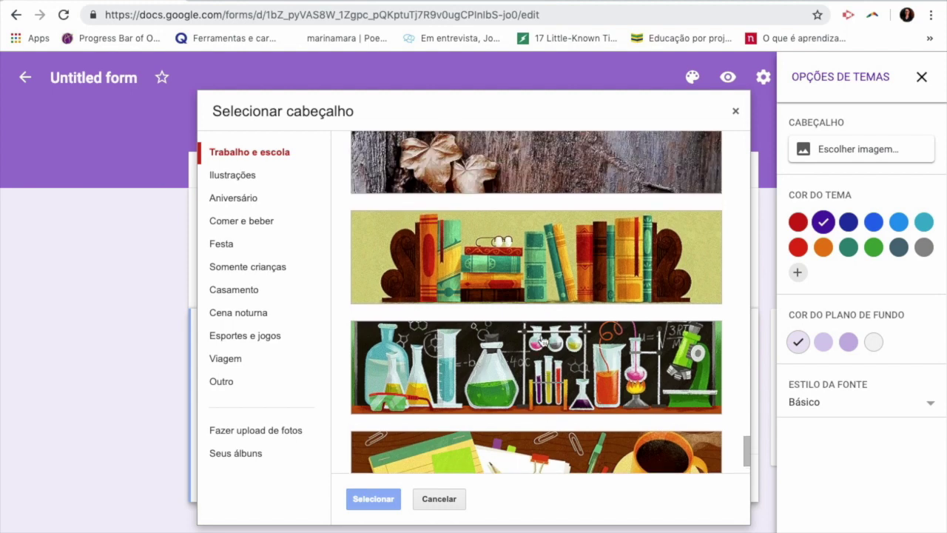
scroll(543, 340, down, 3)
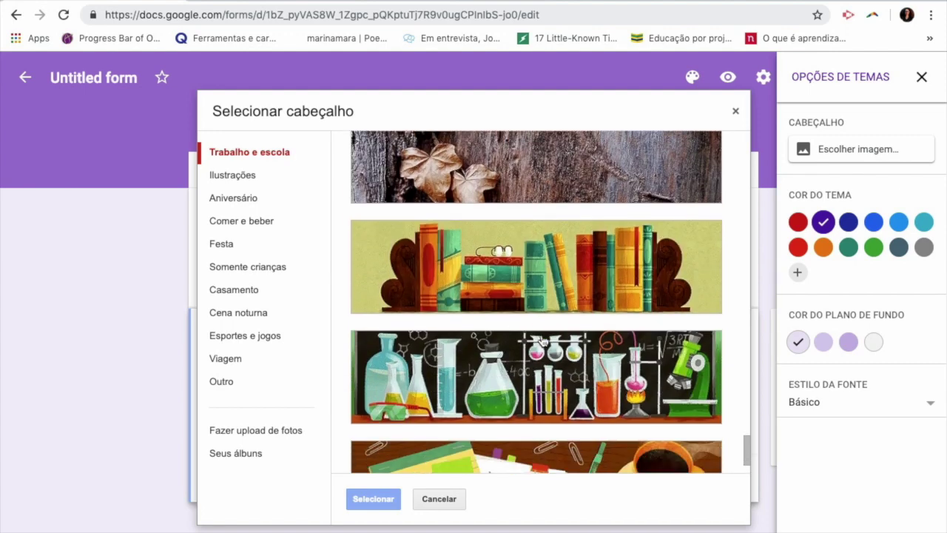
scroll(543, 340, up, 15)
Apply the illustrated bookshelf with glasses from the Trabalho e escola category as the form's header image.
scroll(478, 359, down, 4)
scroll(478, 360, down, 12)
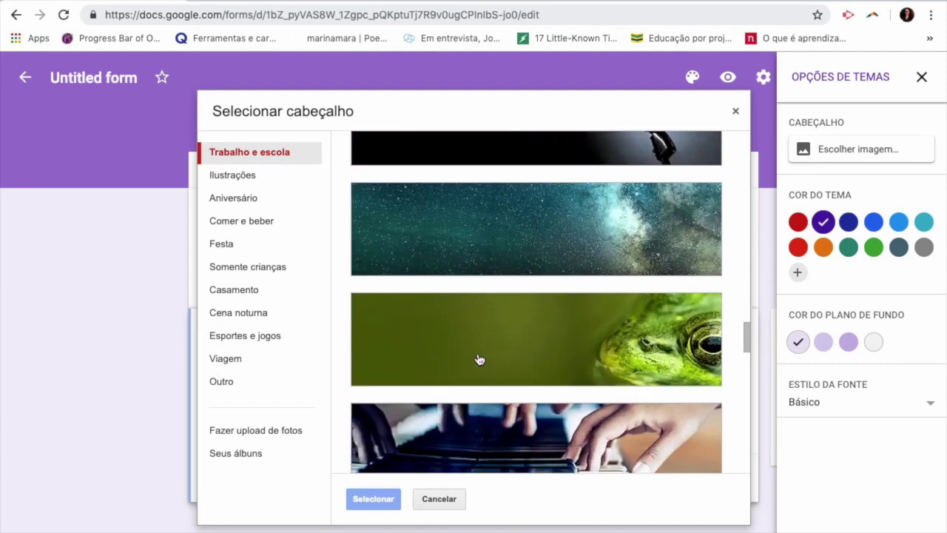
scroll(477, 359, down, 12)
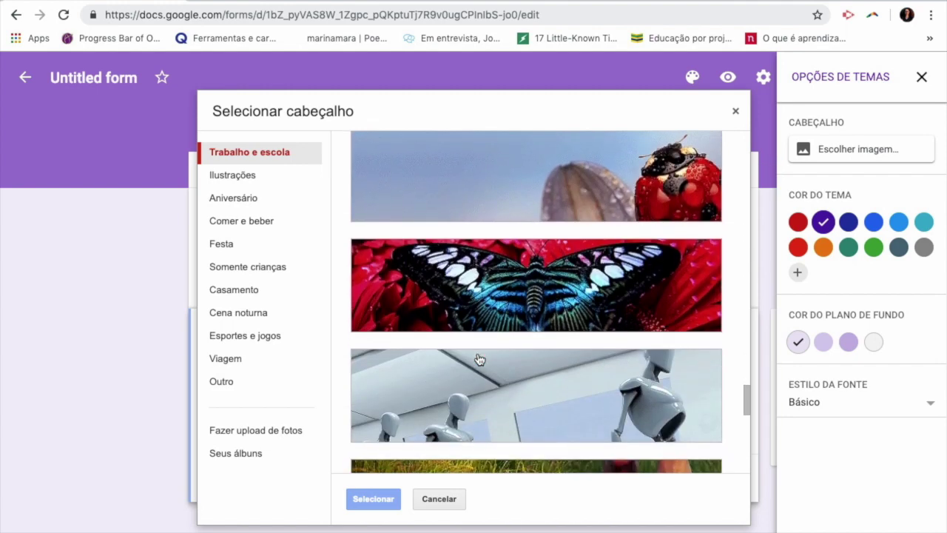
scroll(477, 358, down, 4)
scroll(477, 358, up, 2)
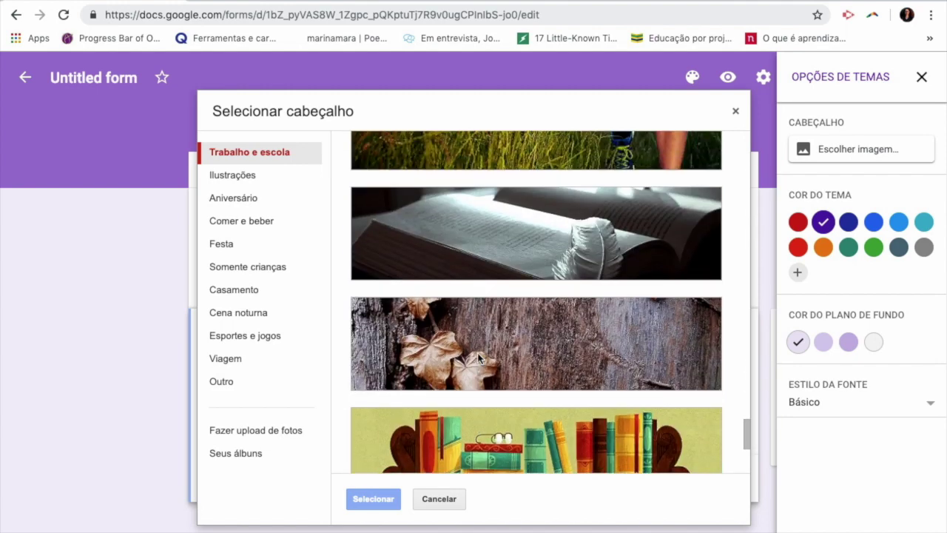
scroll(479, 359, down, 1)
scroll(479, 359, down, 1)
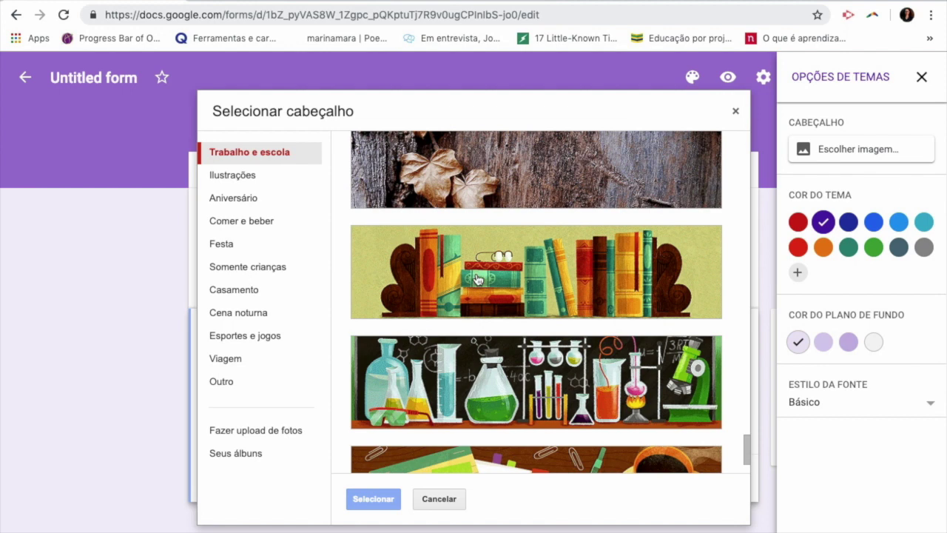
click(476, 276)
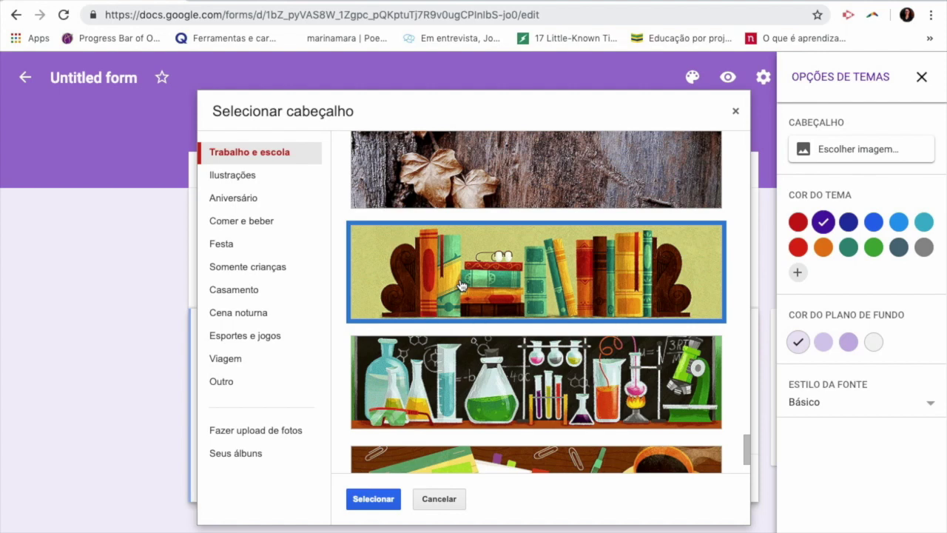
click(506, 286)
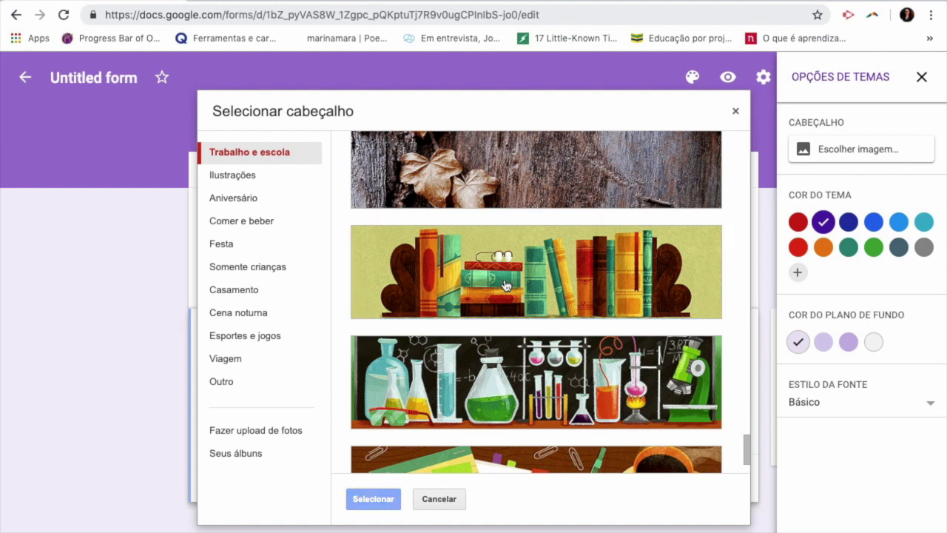
click(506, 285)
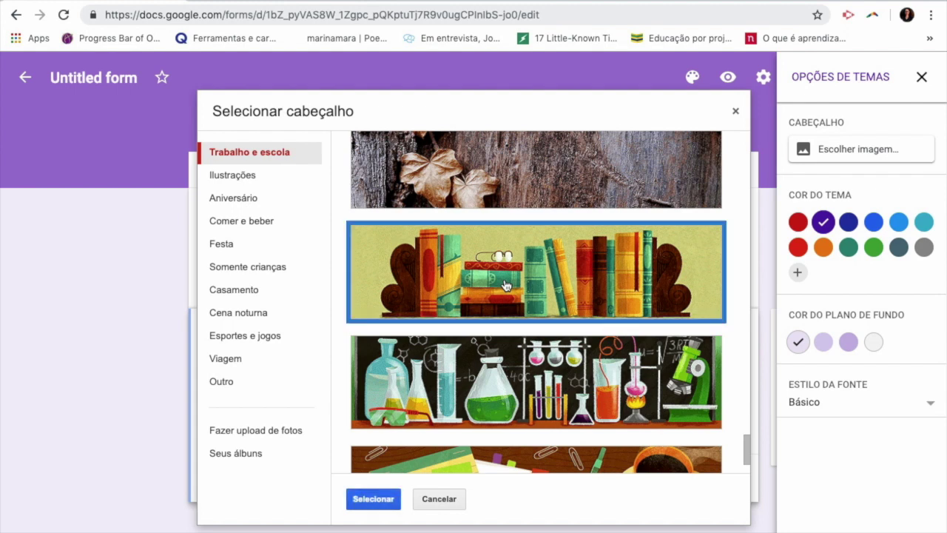
click(375, 500)
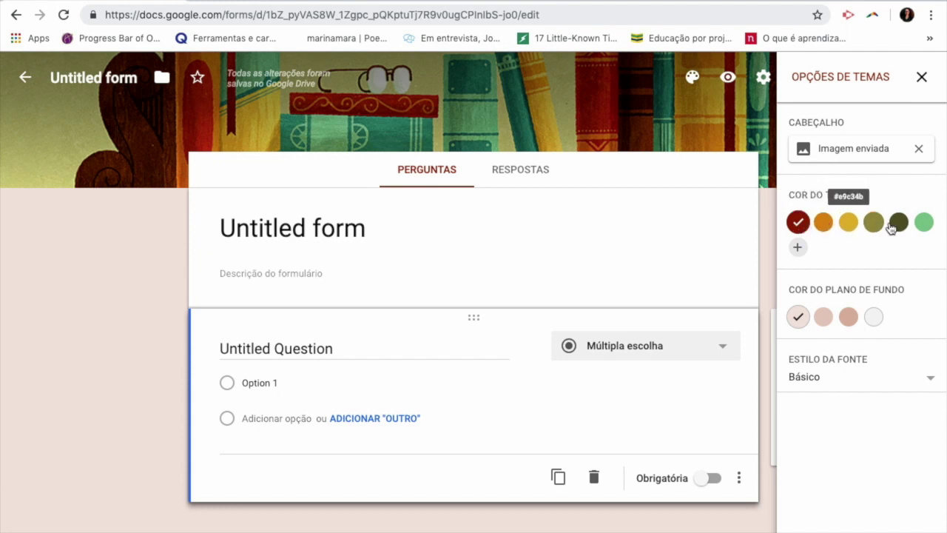
View the custom theme color option, then try the suggested yellow, orange, dark red and olive theme colors.
click(798, 248)
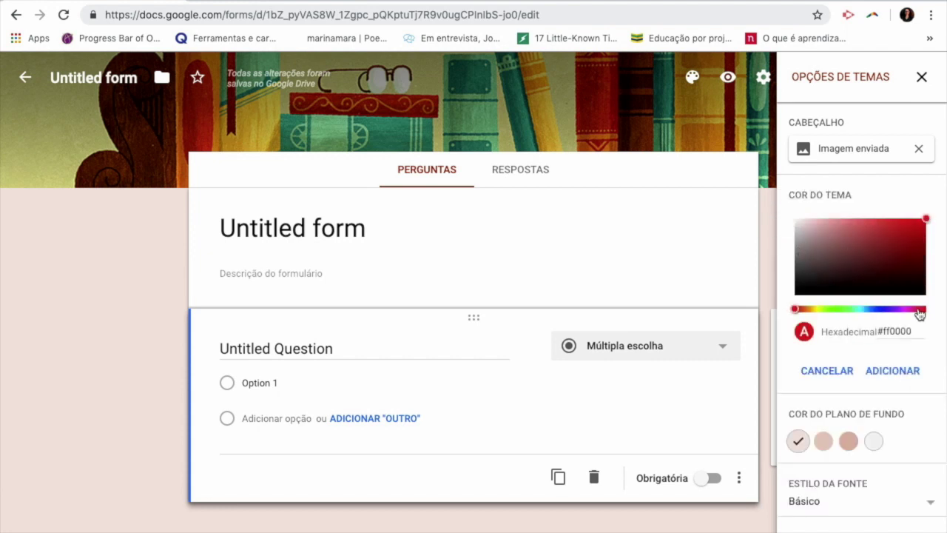
click(827, 371)
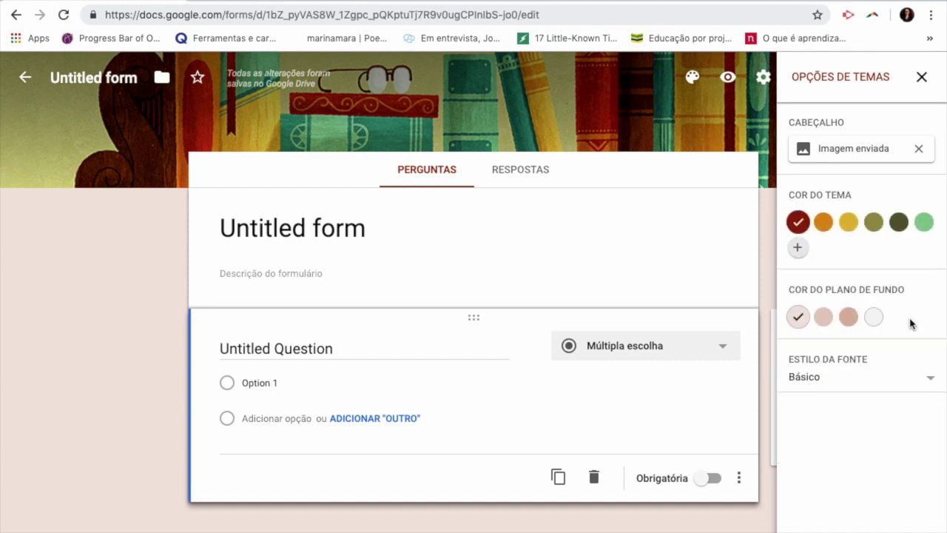
click(850, 227)
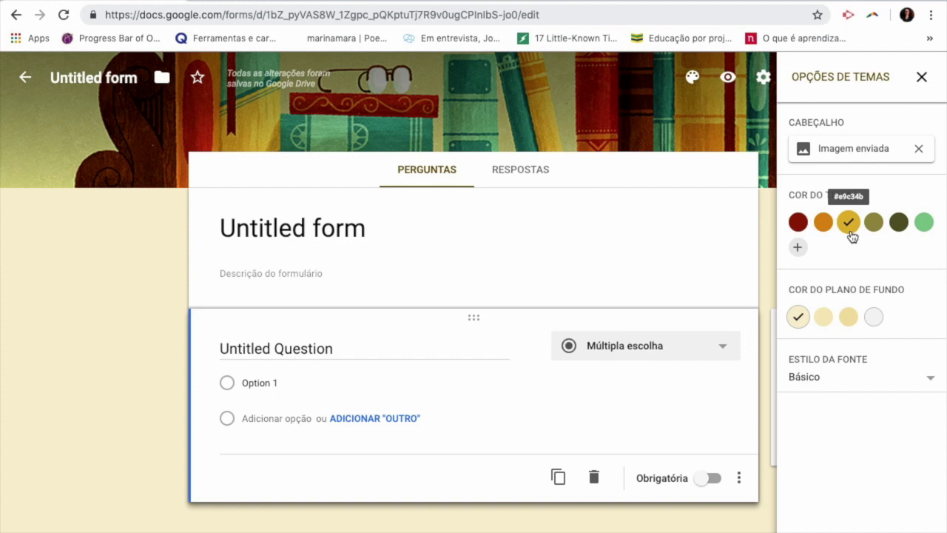
click(826, 227)
click(797, 224)
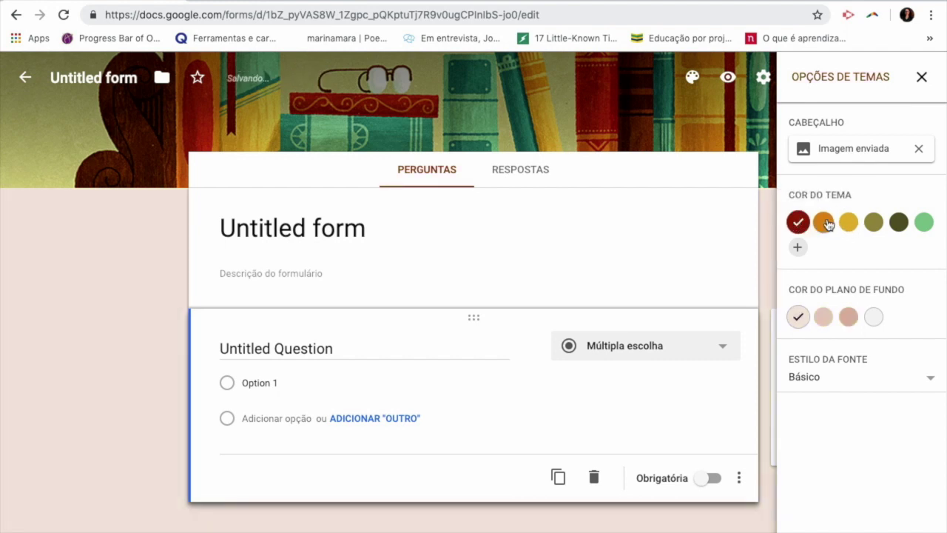
click(827, 224)
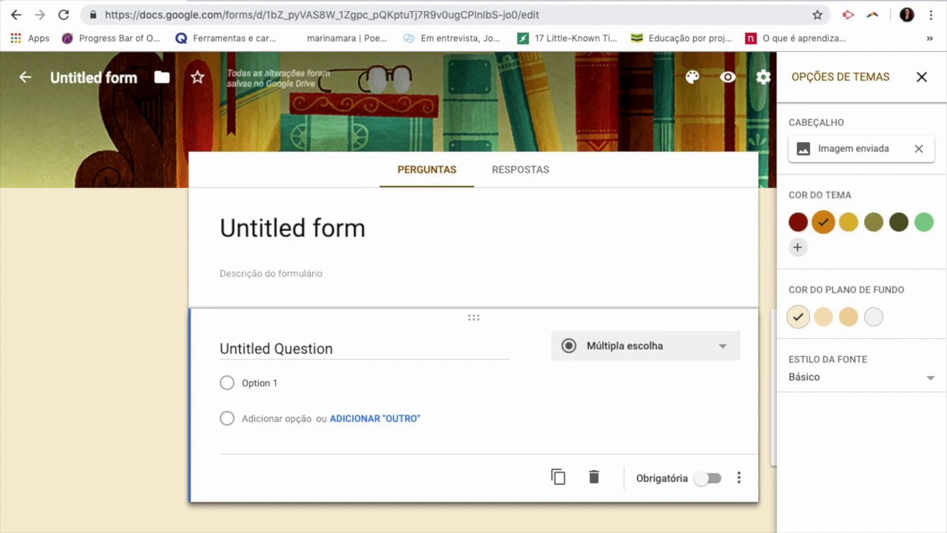
click(848, 223)
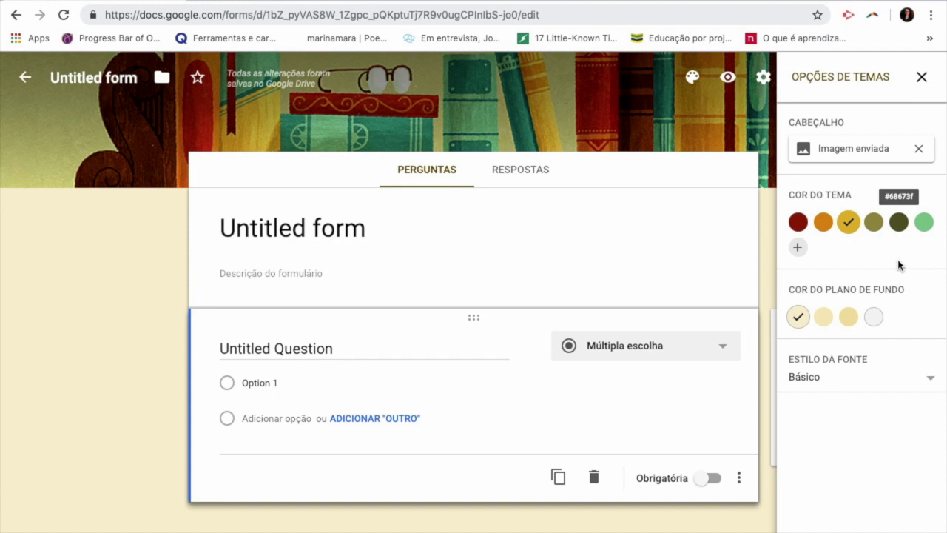
click(874, 227)
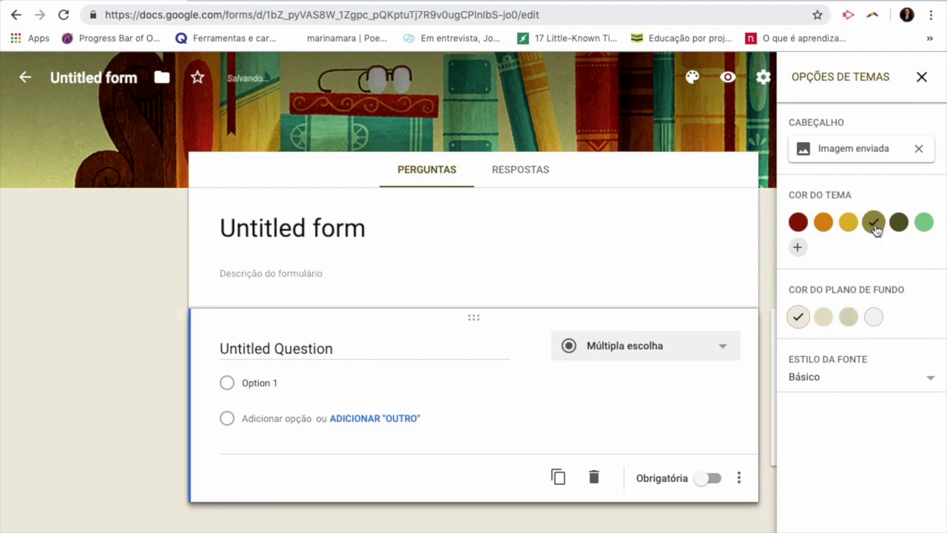
Set the theme color to yellow #e9c34b and the background to its darkest yellow tint.
click(848, 222)
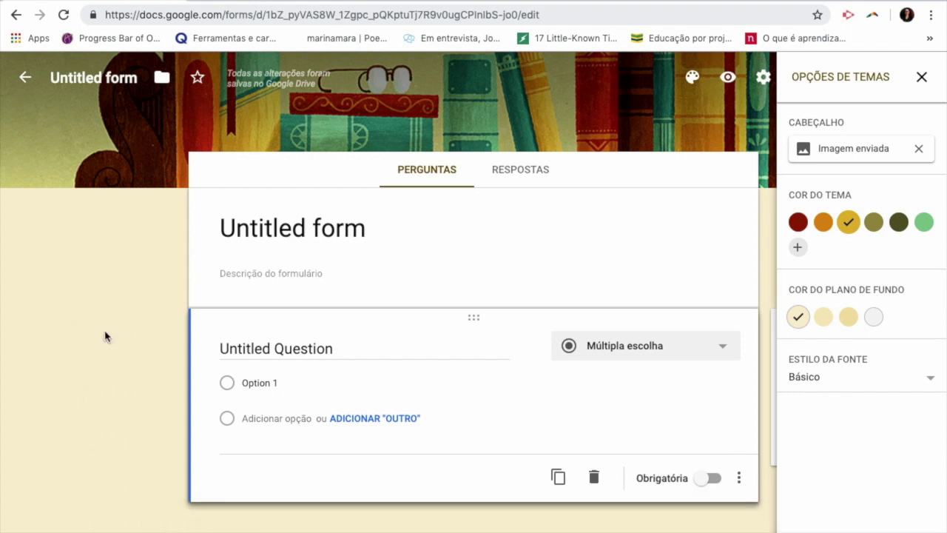
click(849, 318)
click(875, 318)
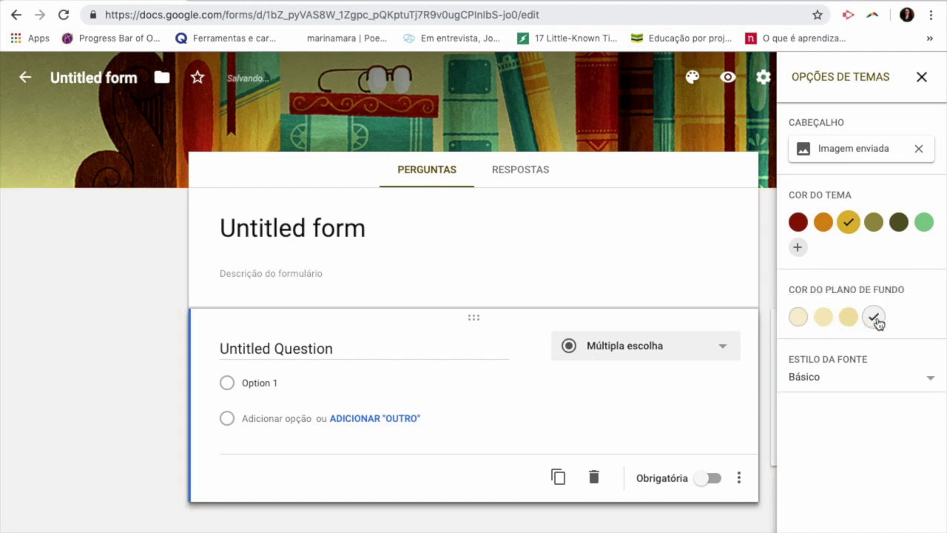
click(849, 318)
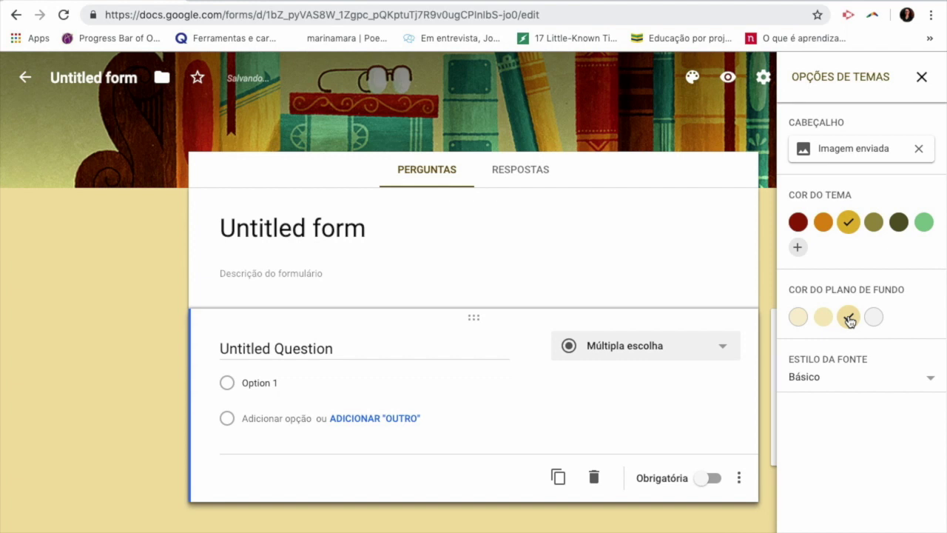
Choose Básico as the font style and close the theme options.
click(931, 379)
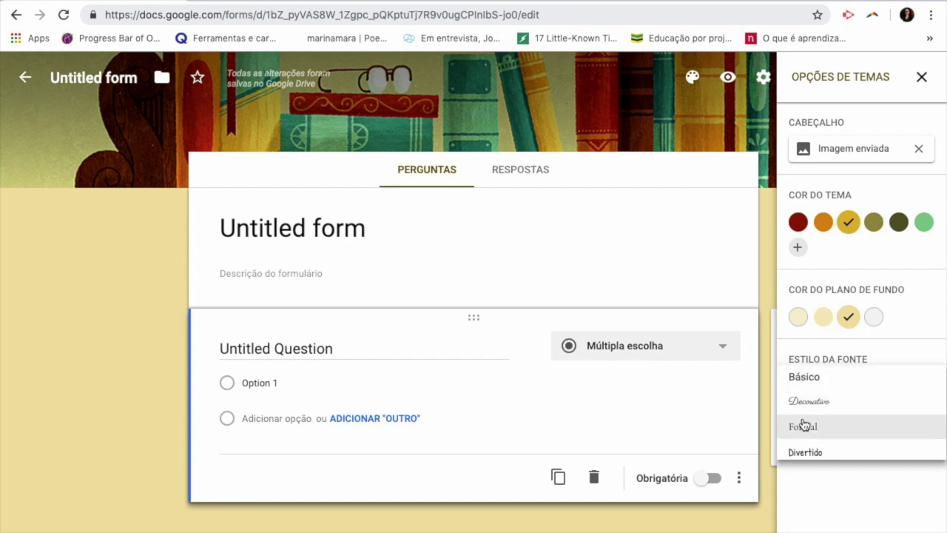
click(807, 377)
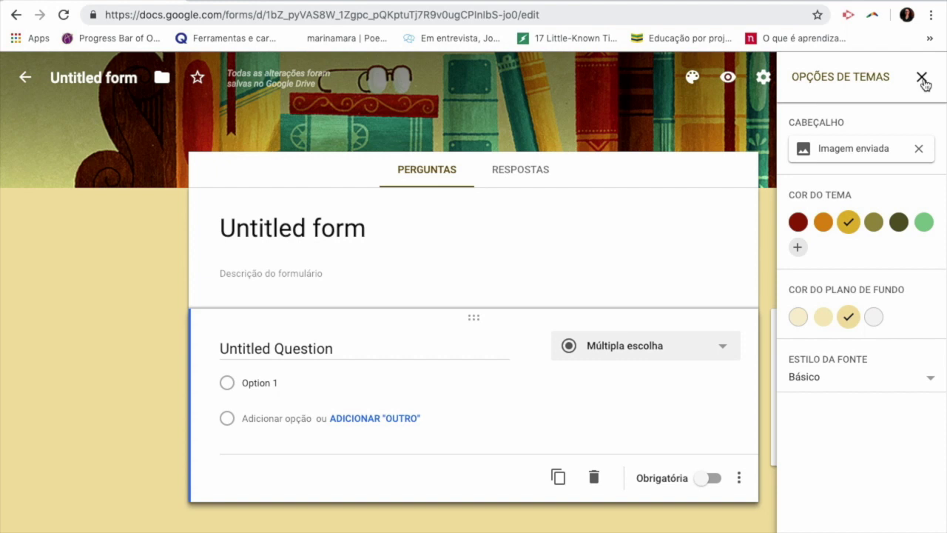
click(922, 78)
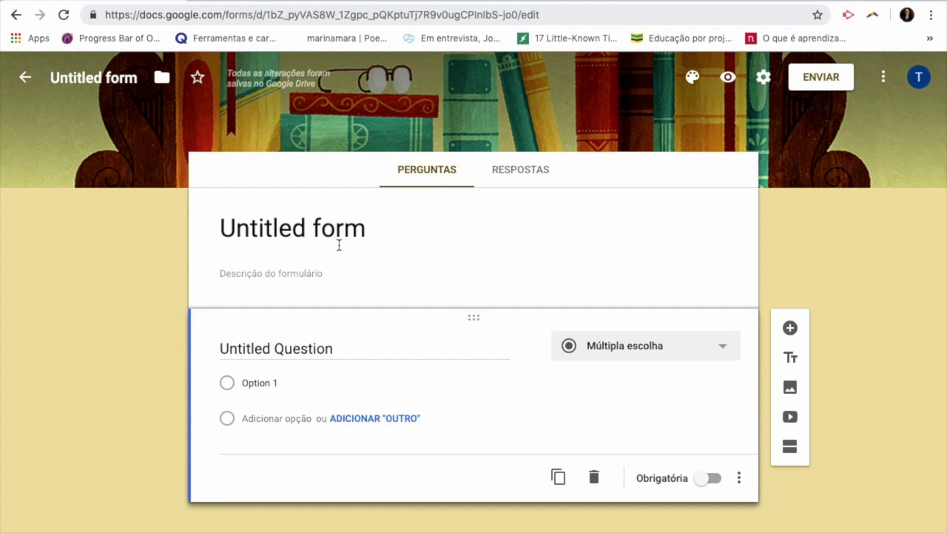
Rename the form as "Tecnologias Educacionais" and use the same name as its title.
click(80, 80)
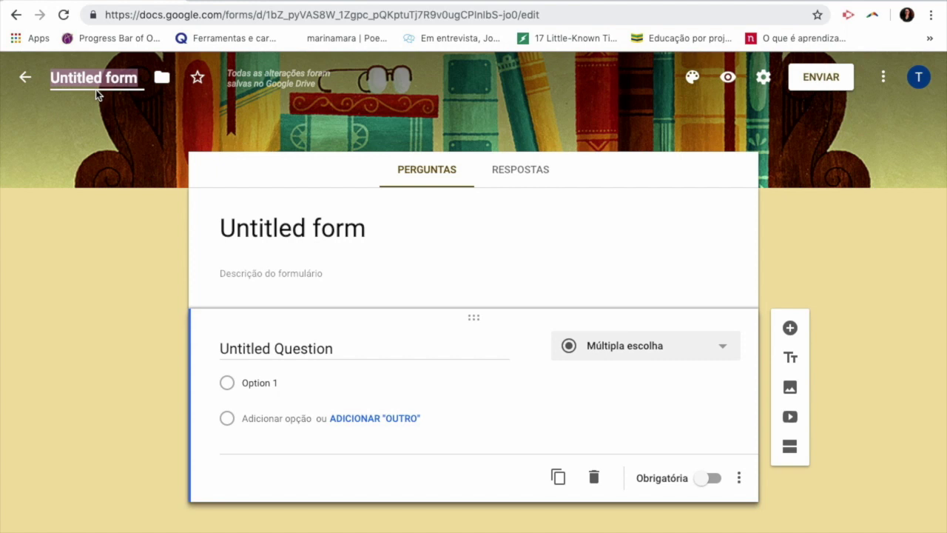
text(Te)
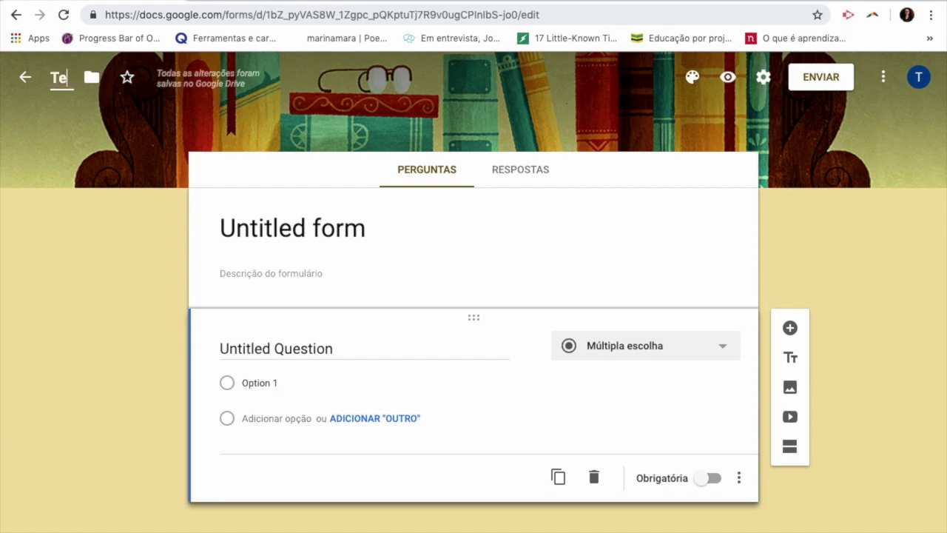
text(cnologias Educacionais)
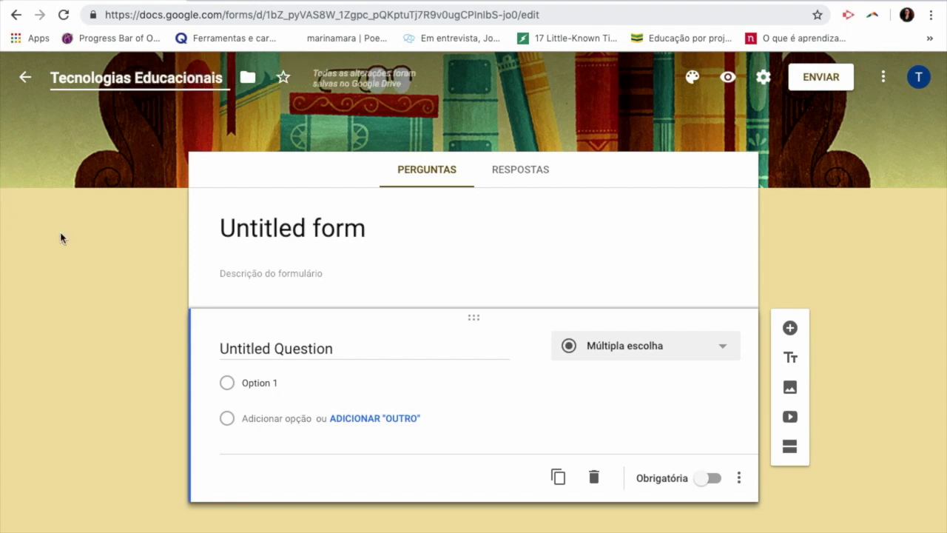
click(110, 254)
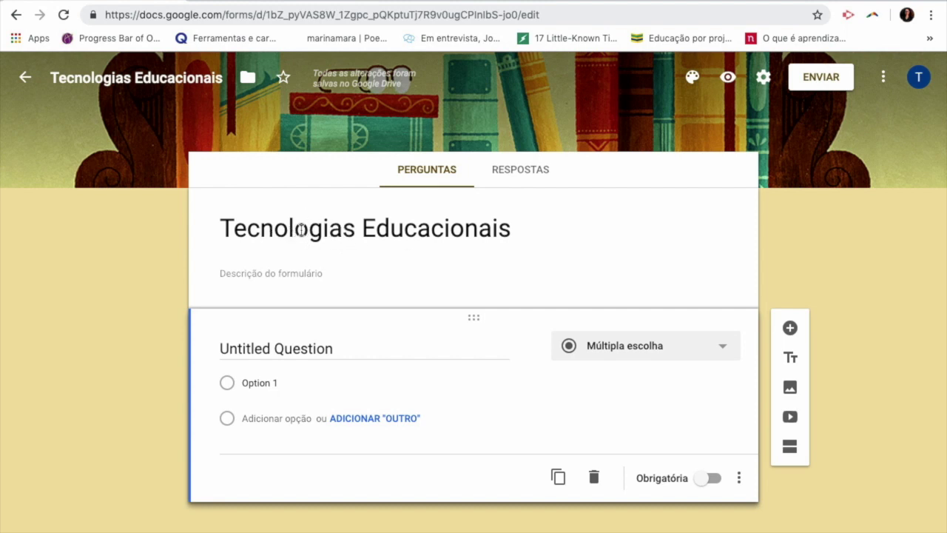
click(225, 230)
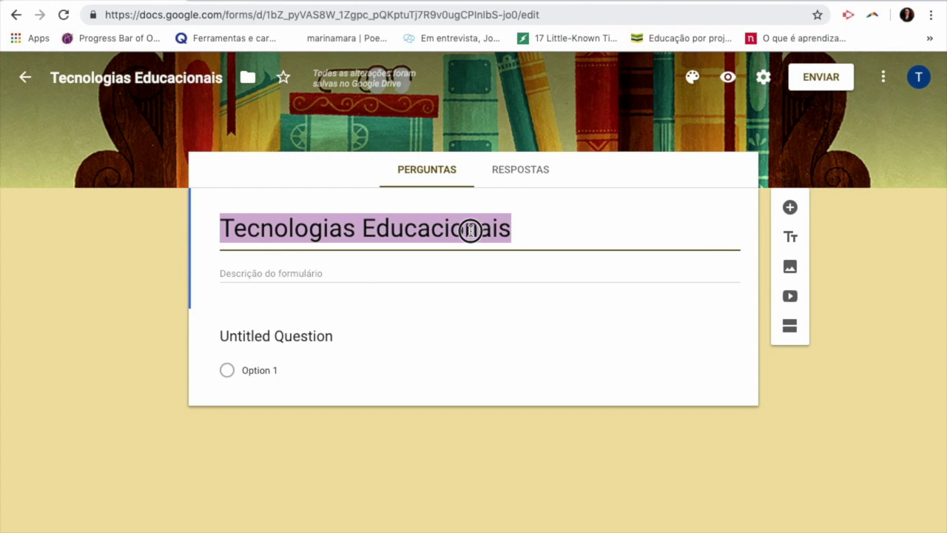
click(137, 364)
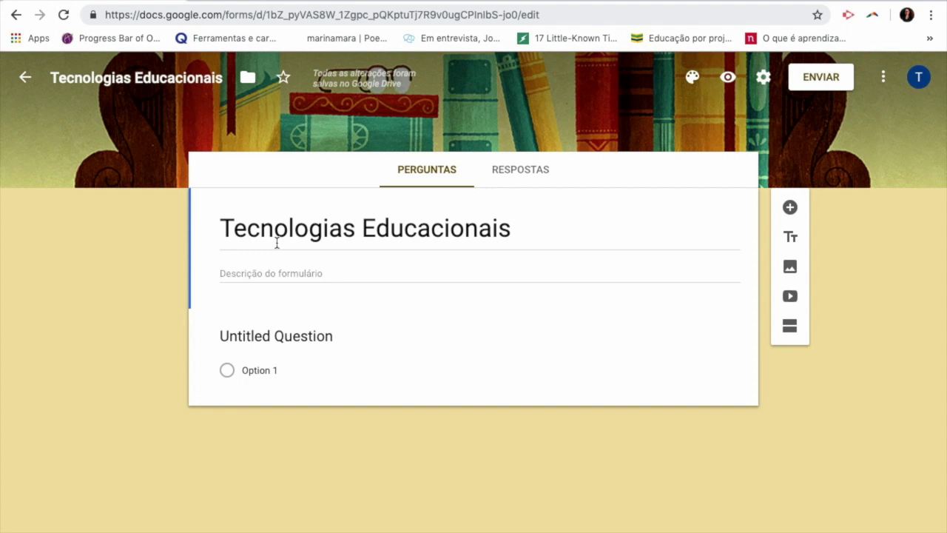
click(275, 275)
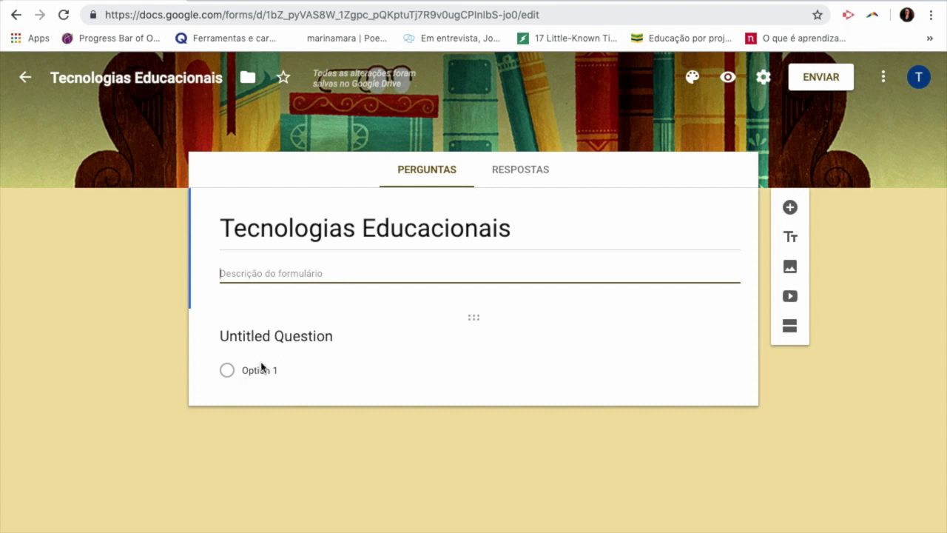
Replace the untitled question's text with "Escreva o que você entende por Tecnologia Educacional.".
click(249, 336)
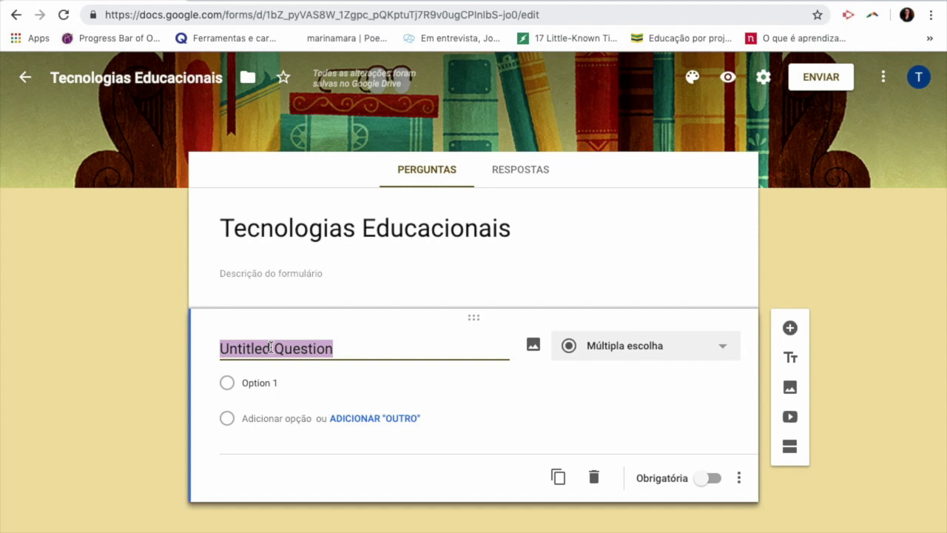
text(Escreve)
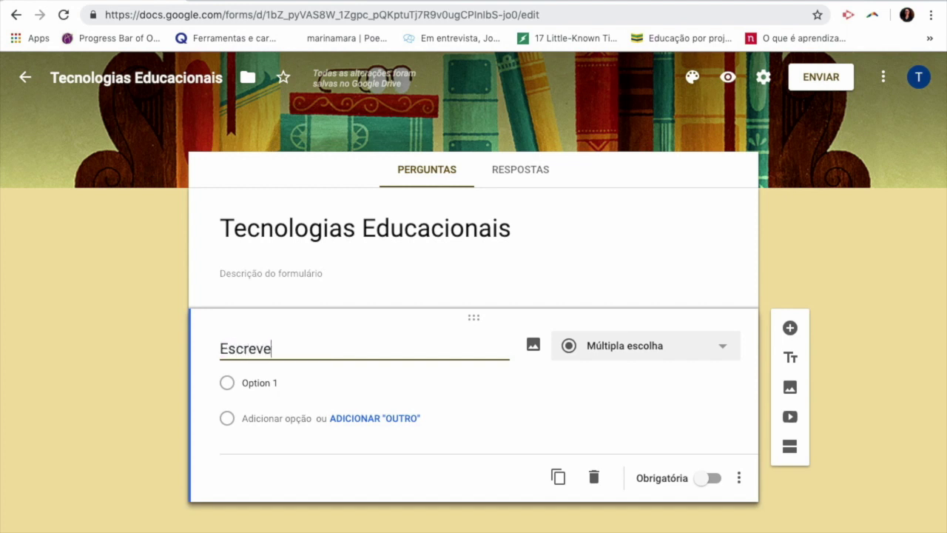
key(BackSpace)
text(a o que você entend)
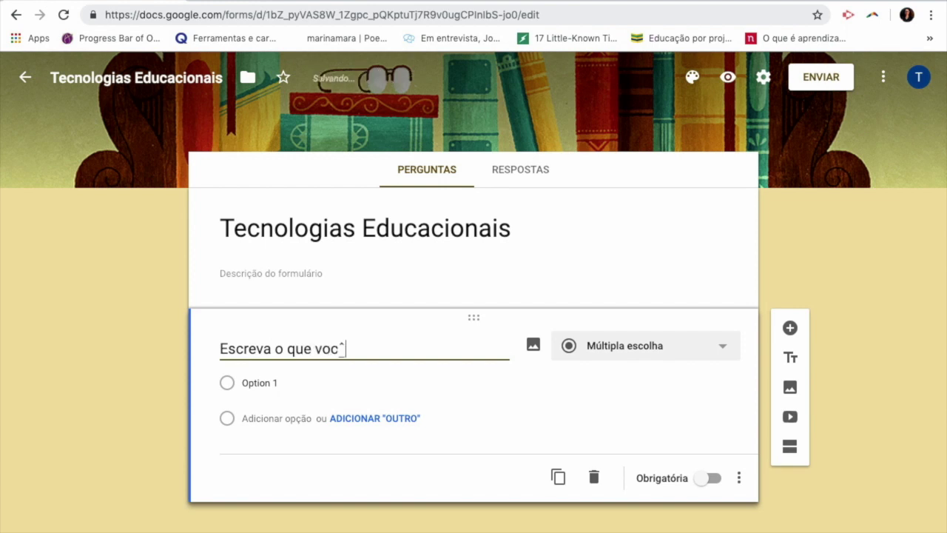
text(e p)
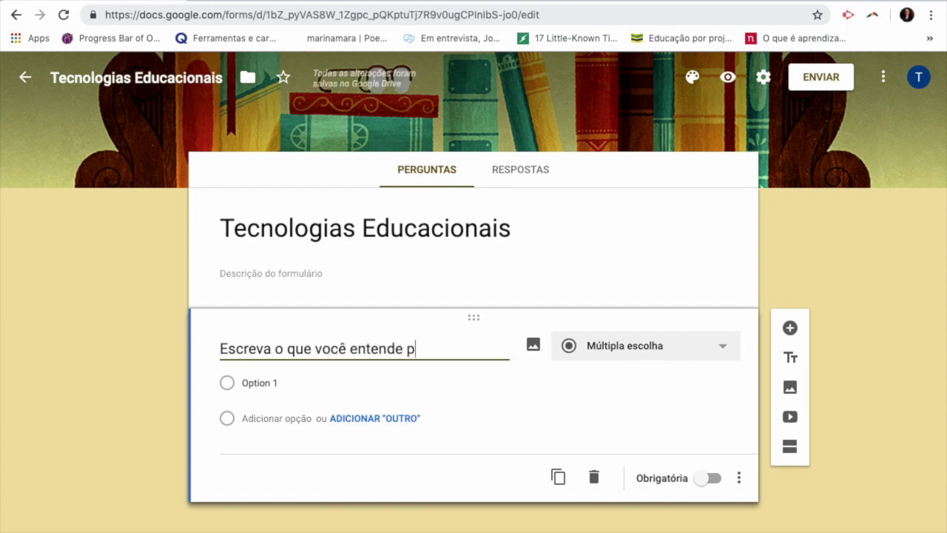
text(or Tecnologia)
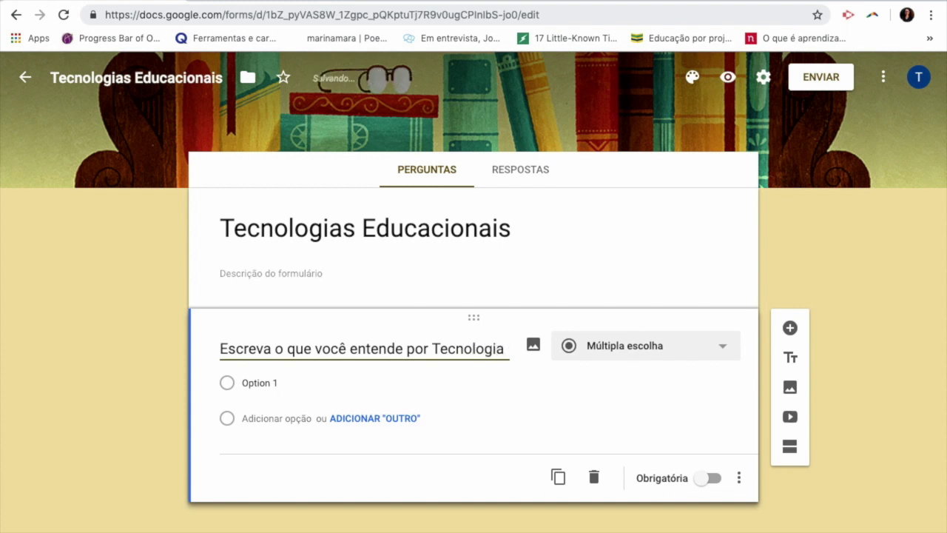
text(Educacional.)
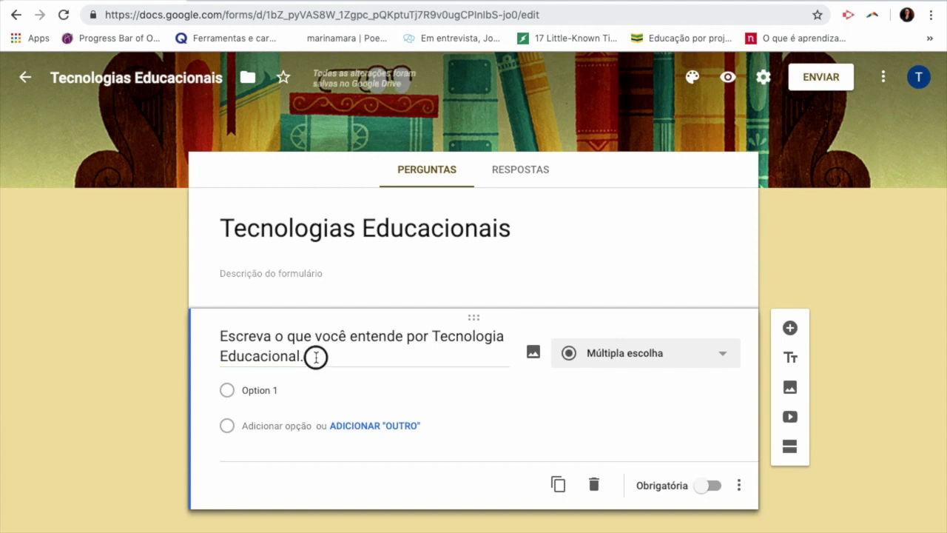
Change the answer type of the Tecnologia Educacional question to Parágrafo.
triple_click(315, 357)
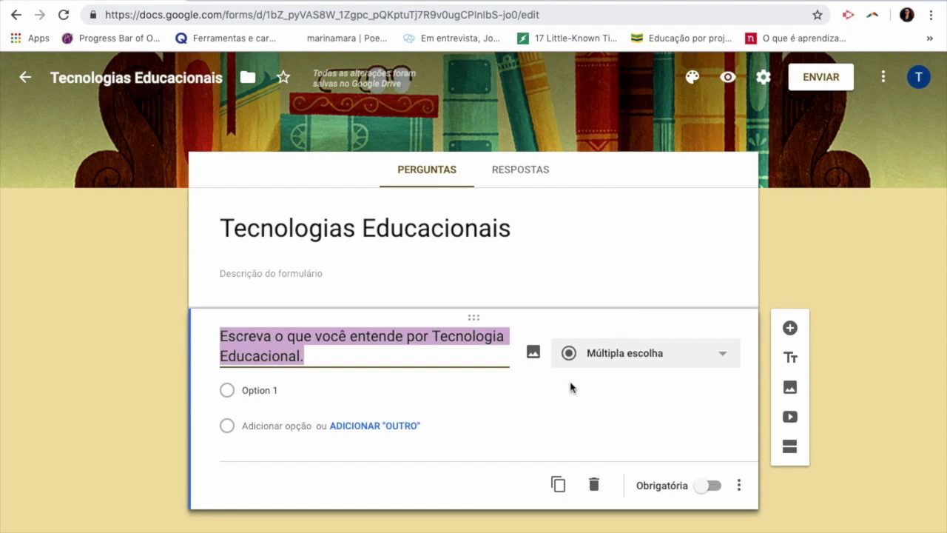
click(728, 360)
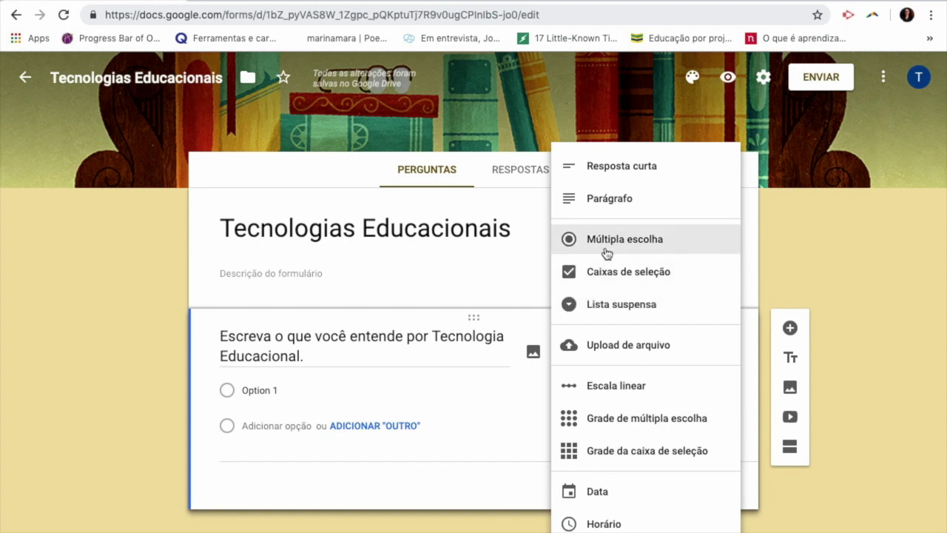
click(624, 200)
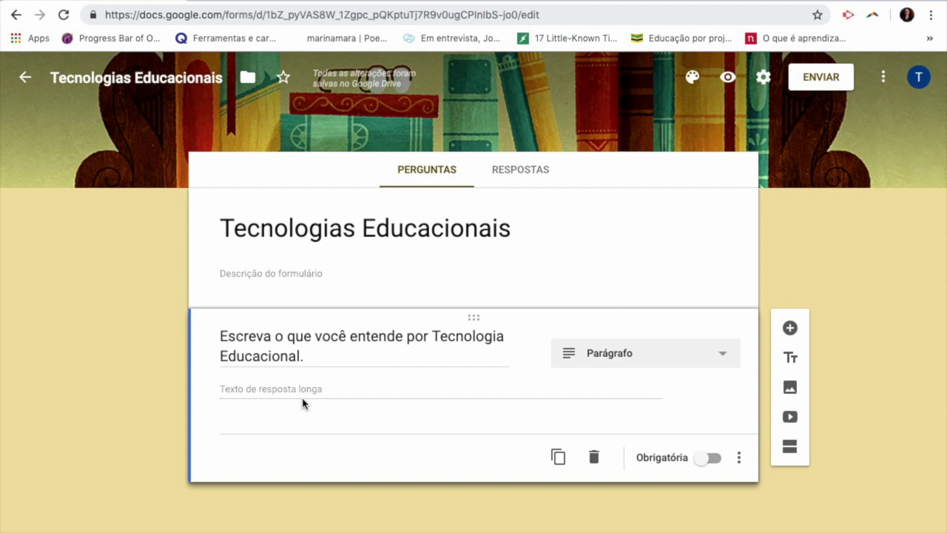
Add a second question, in multiple choice format, with the text "Você utiliza tecnologia em sala de aula?".
click(790, 329)
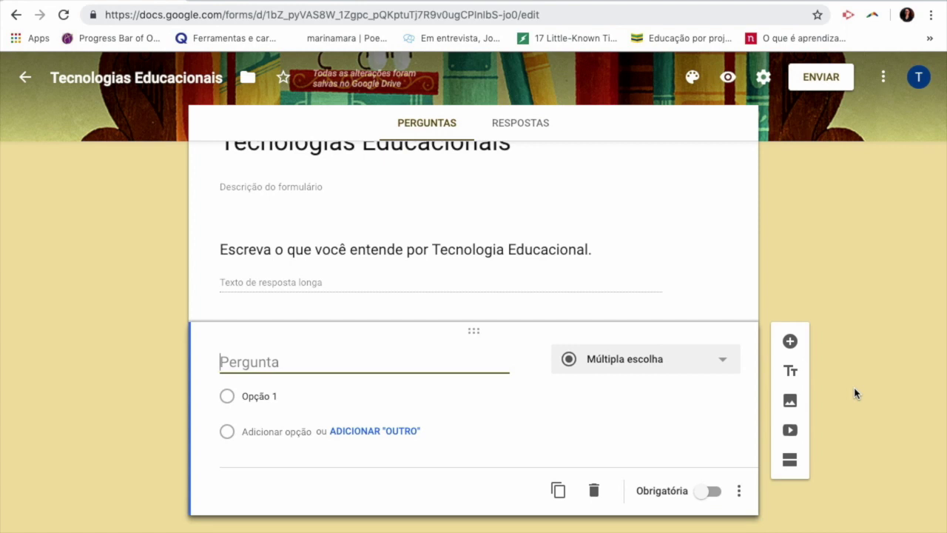
text(Você util)
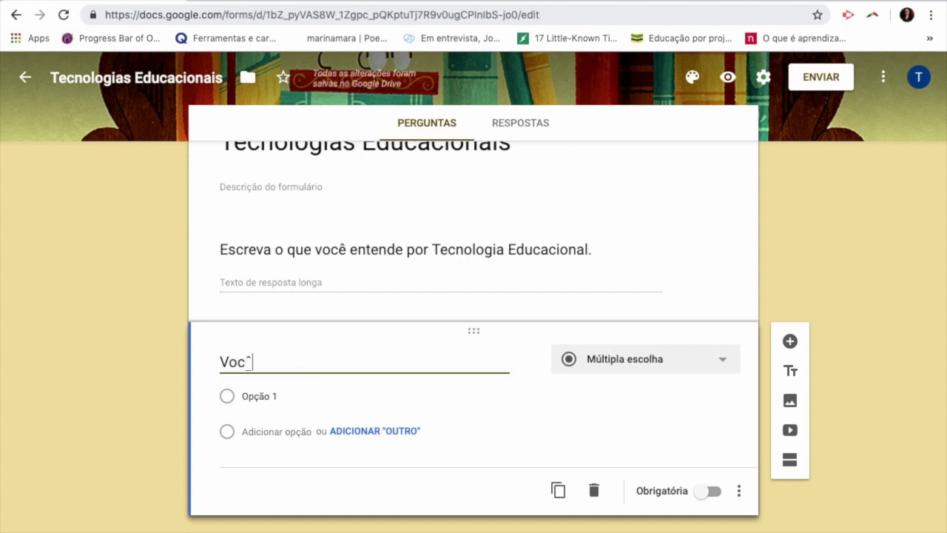
text(iza tecnologia em )
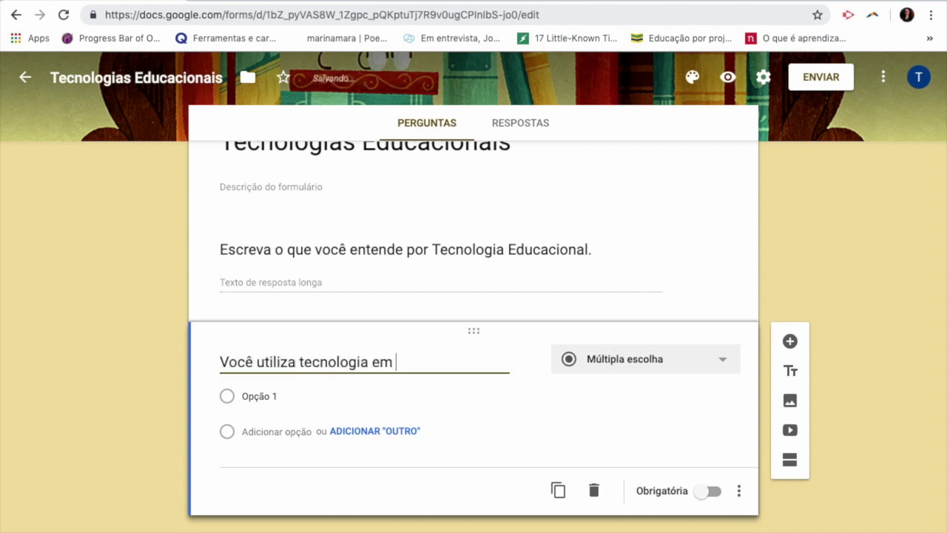
text(sala de aula)
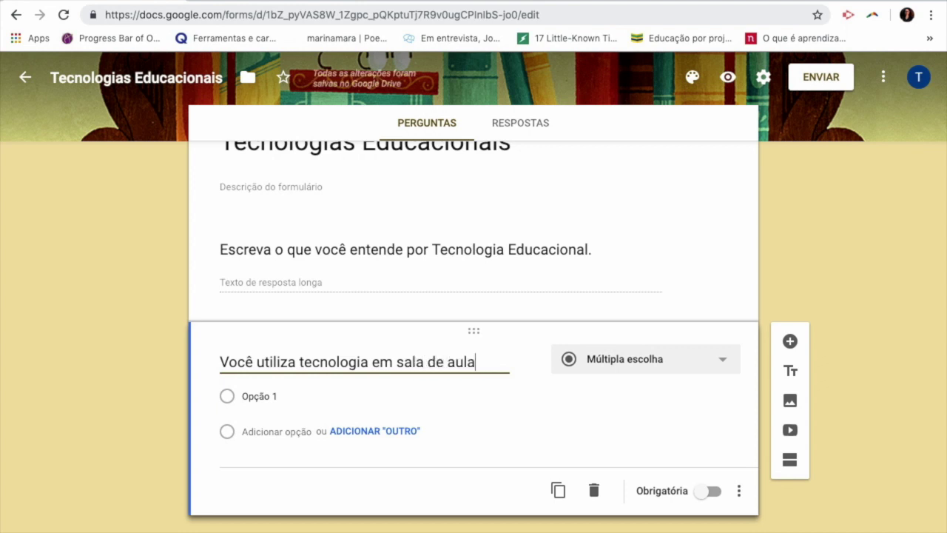
text(?)
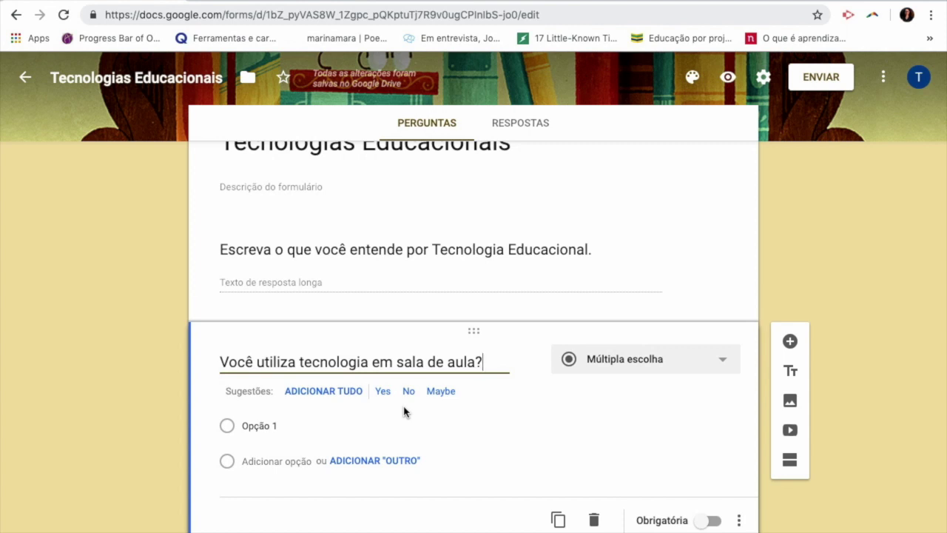
Add all suggested answers to the second question, rename Yes and No as "Sim" and "Não", and delete Maybe.
click(311, 391)
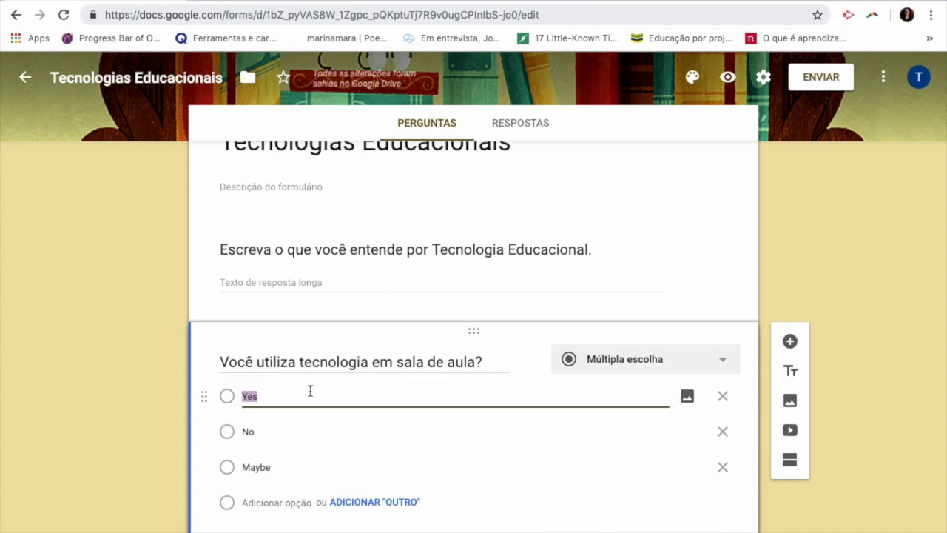
text(Sim)
click(272, 437)
text(Não)
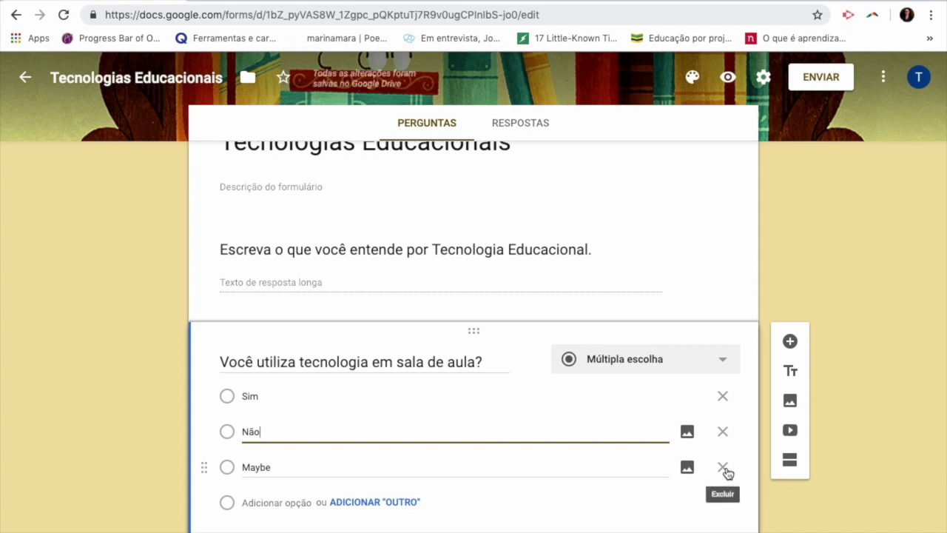
click(722, 468)
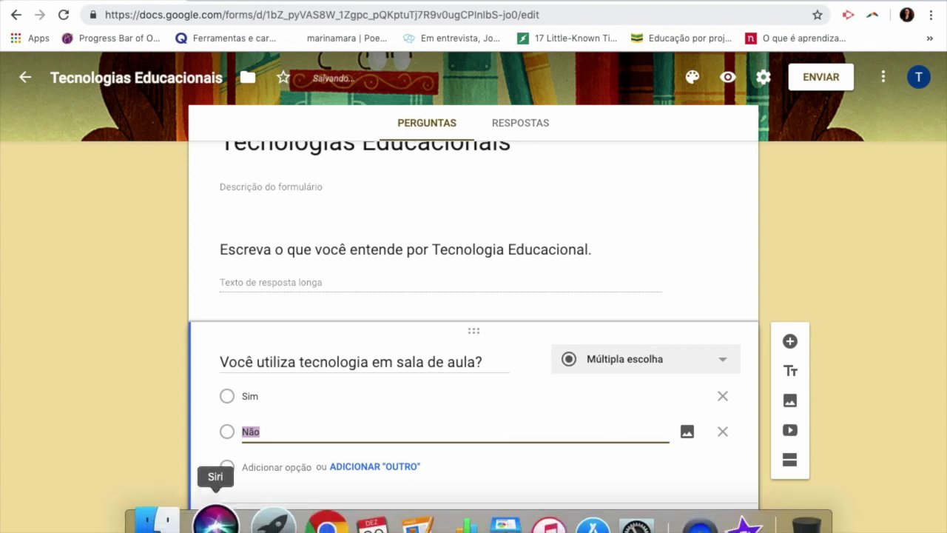
click(128, 423)
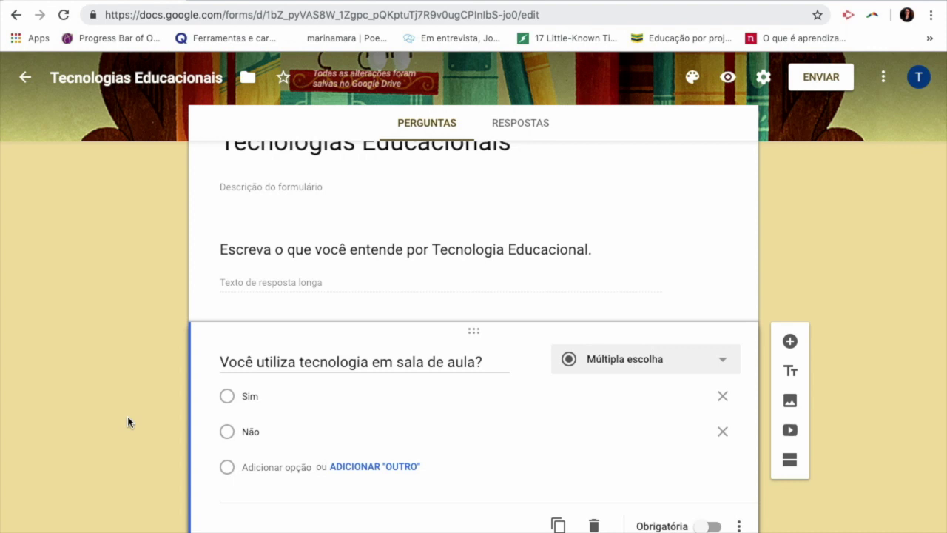
Add an "Outros" answer option to the classroom technology question and make the question required.
scroll(128, 422, down, 1)
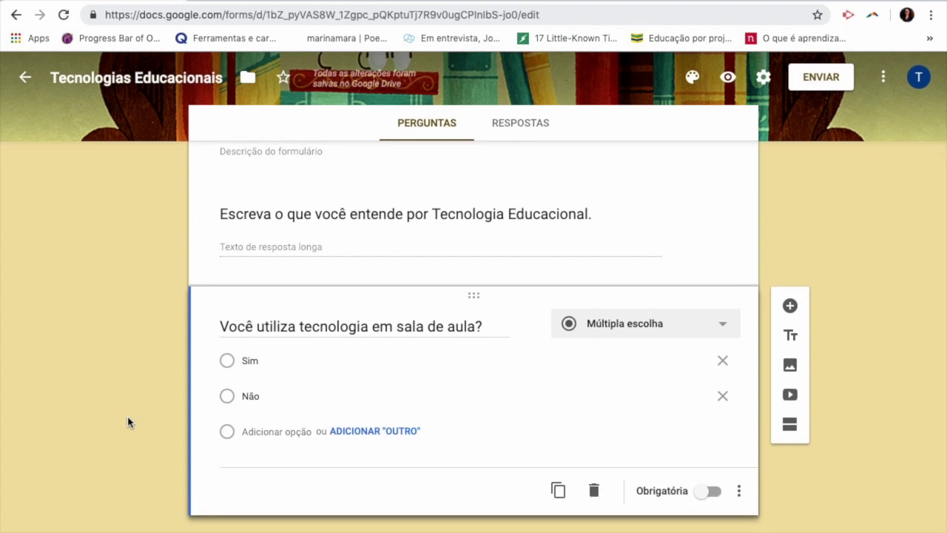
click(375, 430)
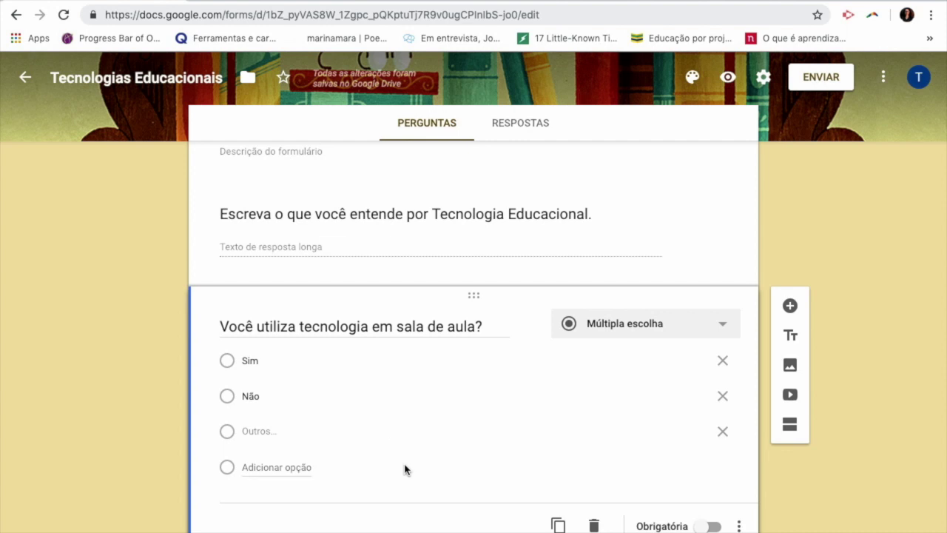
scroll(514, 462, down, 1)
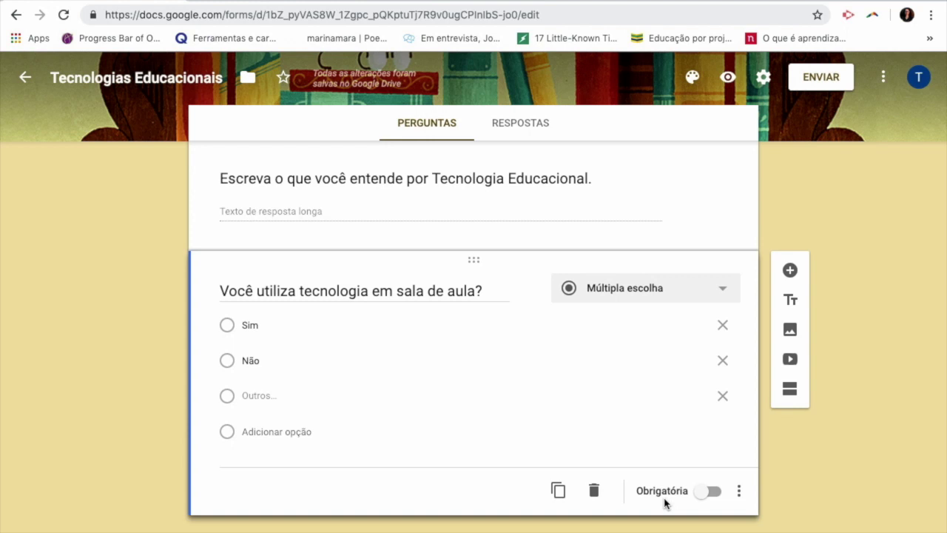
click(716, 496)
Compare the first question with the required second one, and view the second question's additional display and ordering options.
click(613, 175)
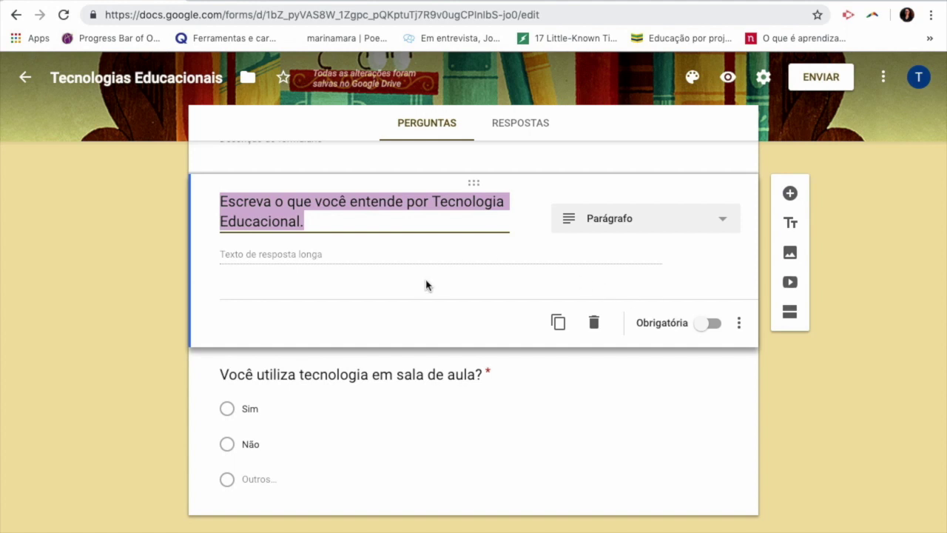
click(443, 406)
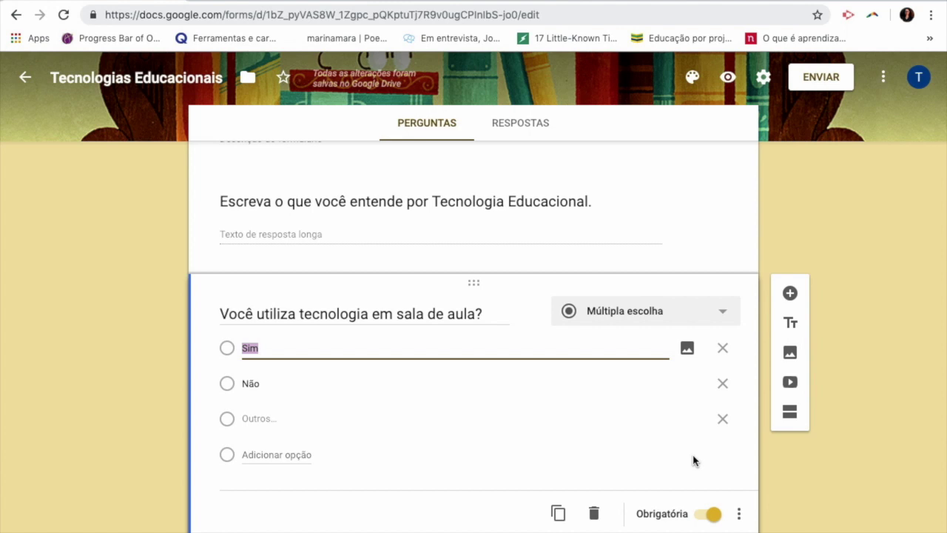
click(739, 516)
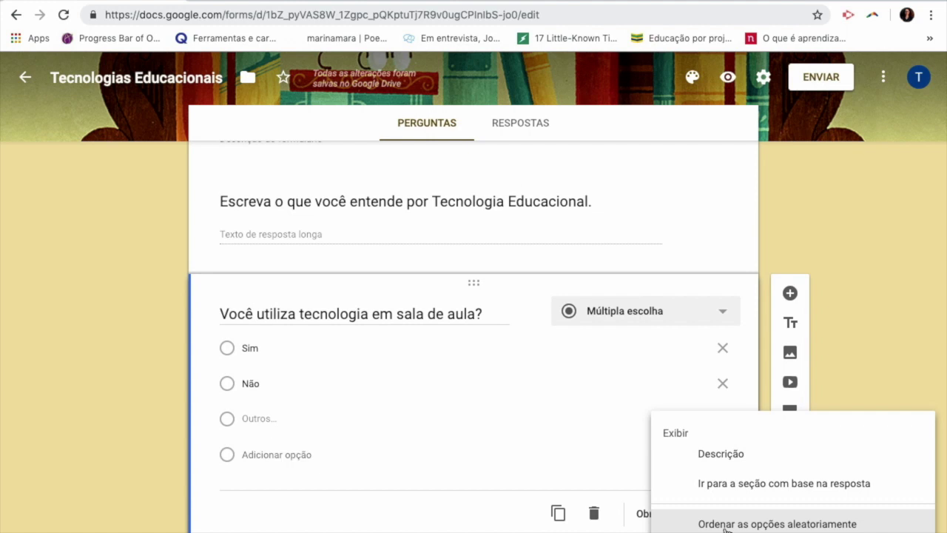
click(854, 362)
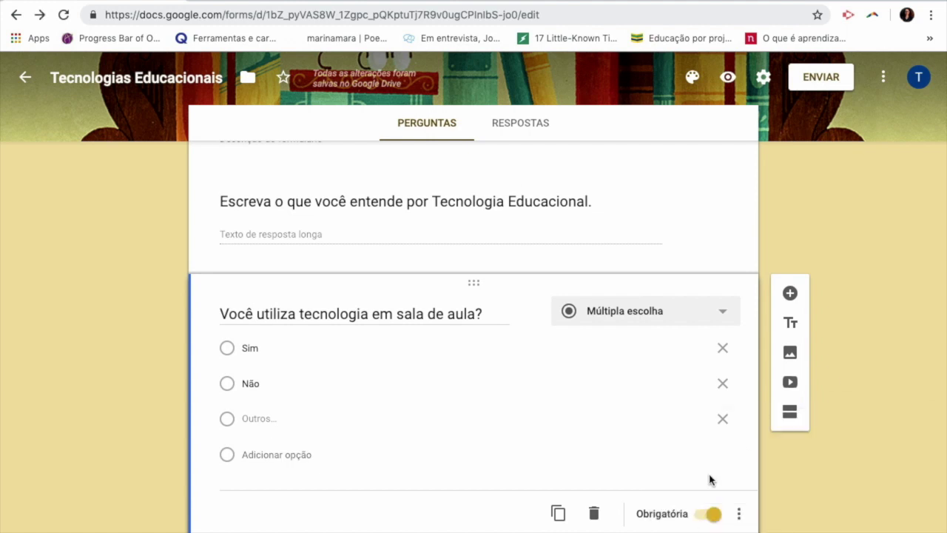
Add a third question with the text "Selecione quais tecnologias você já utilizou eu sala de aula.".
click(788, 294)
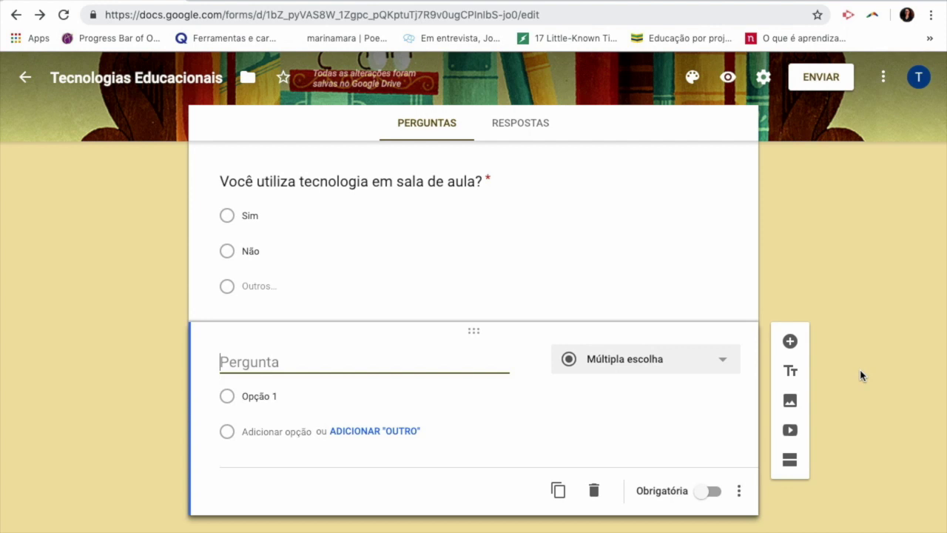
text(Sle)
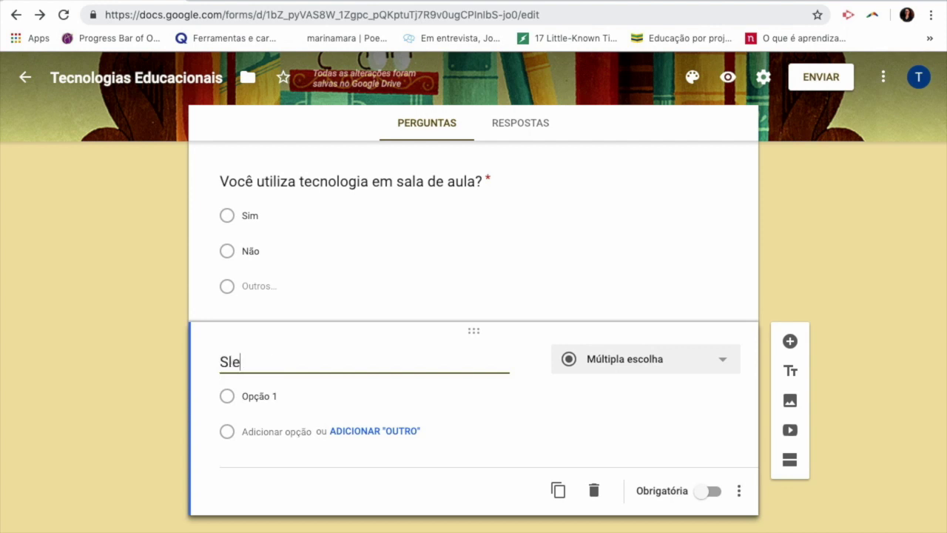
key(BackSpace)
key(BackSpace)
text(elecione qua)
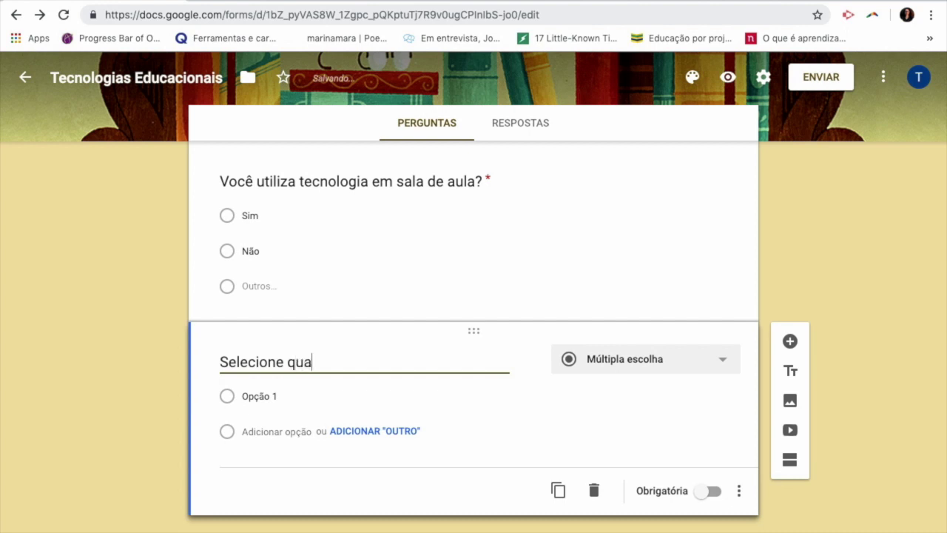
text(is tecnologias v)
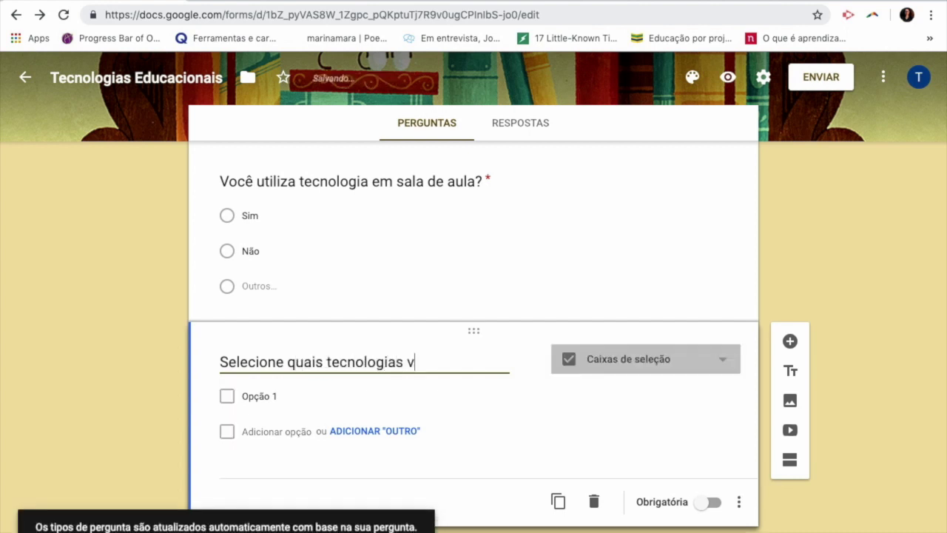
text(ocê já )
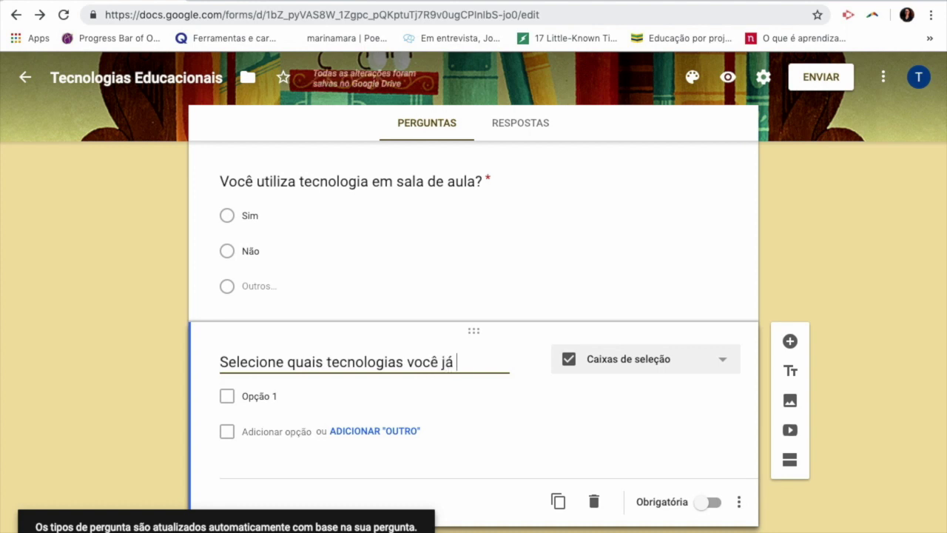
text(utilizou eu sam)
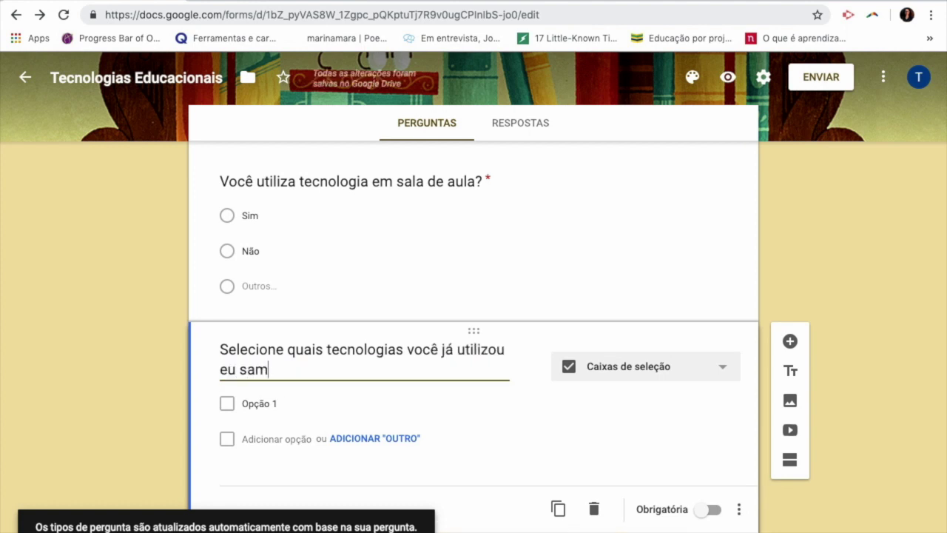
key(BackSpace)
text(la de aula)
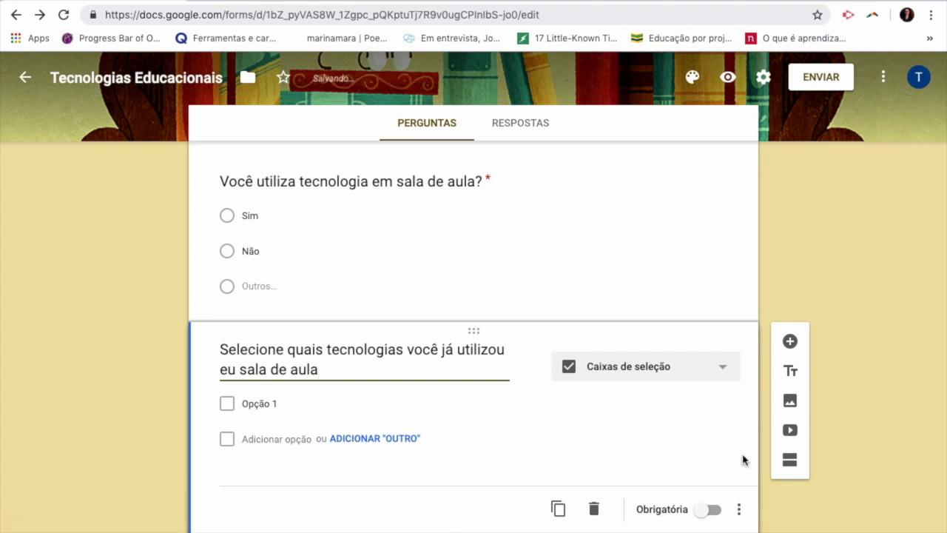
text(.)
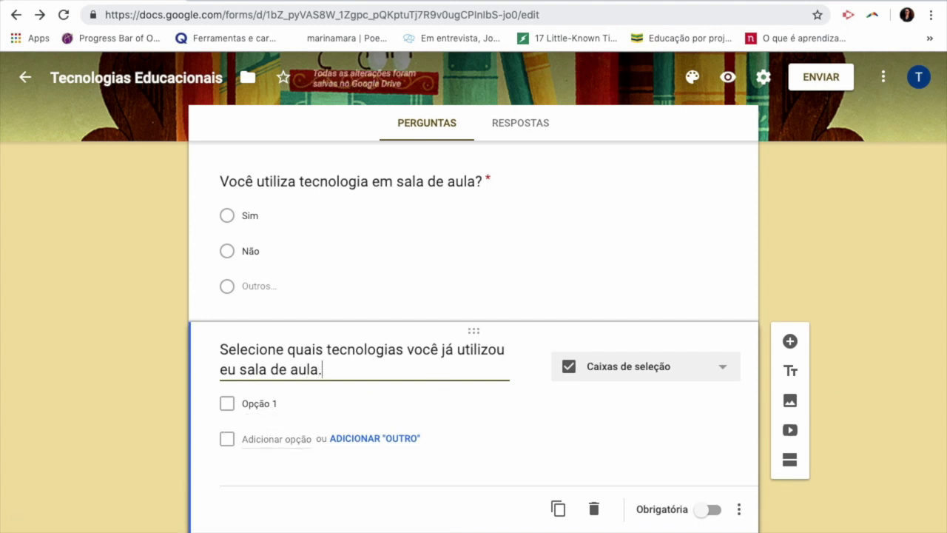
click(789, 341)
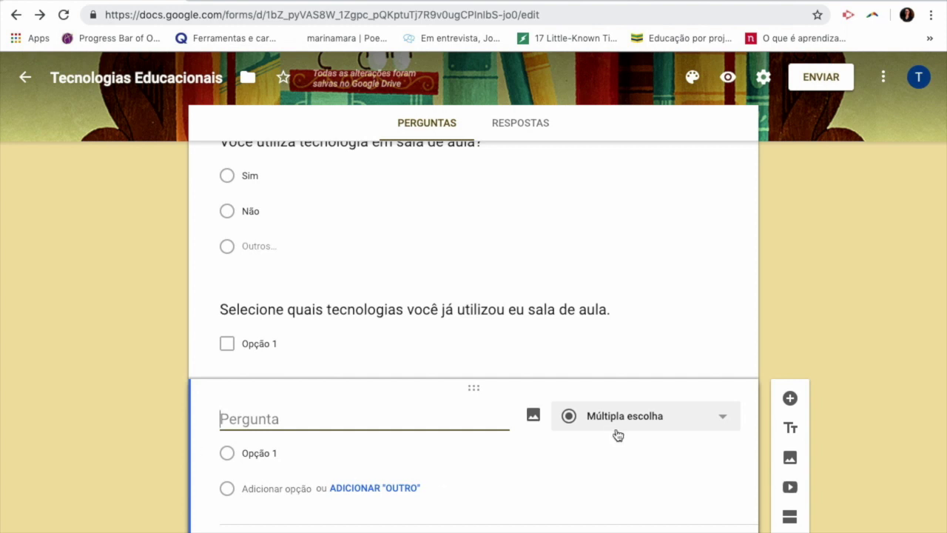
click(594, 532)
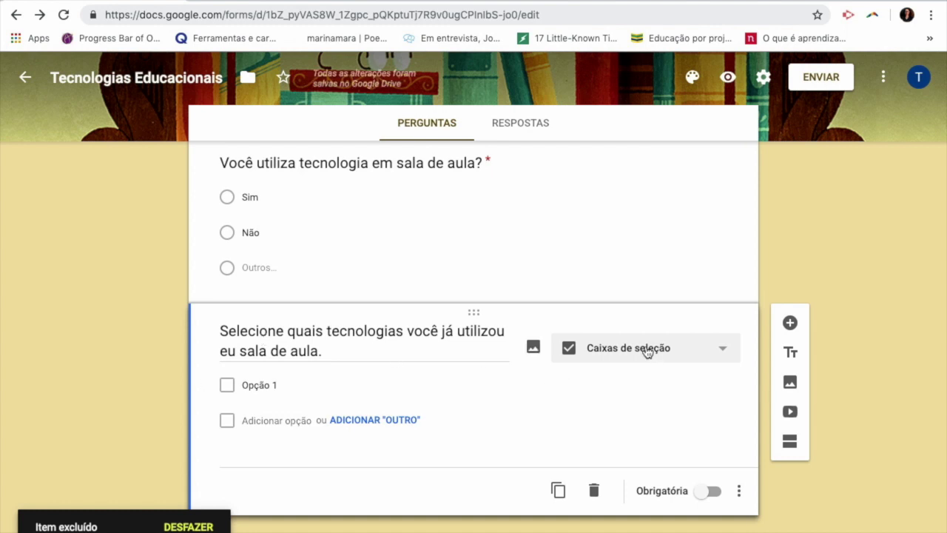
Enter "Tablet", "Computador" and "Google Drive" as the first three answer options of the checkbox question.
click(250, 385)
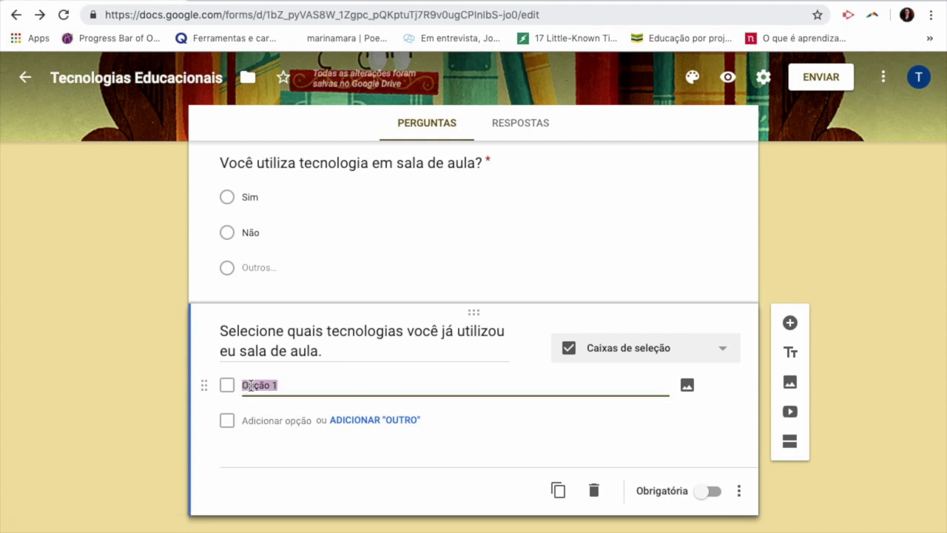
text(Tablet)
click(266, 421)
text(Computador)
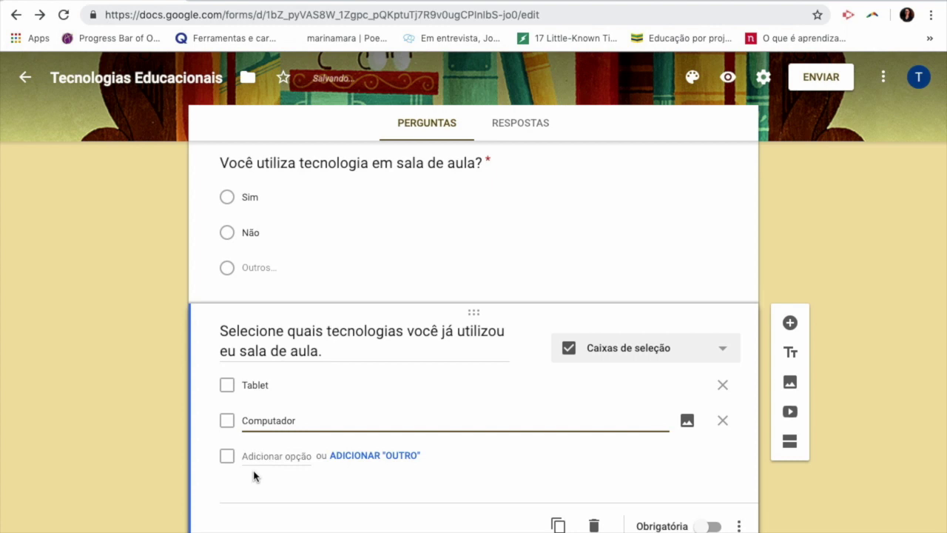
click(278, 453)
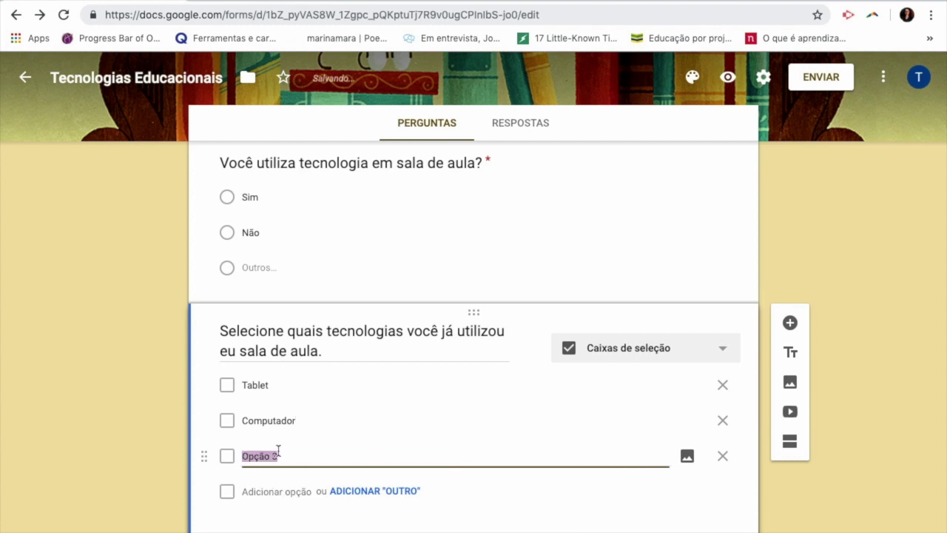
text(Google Drive)
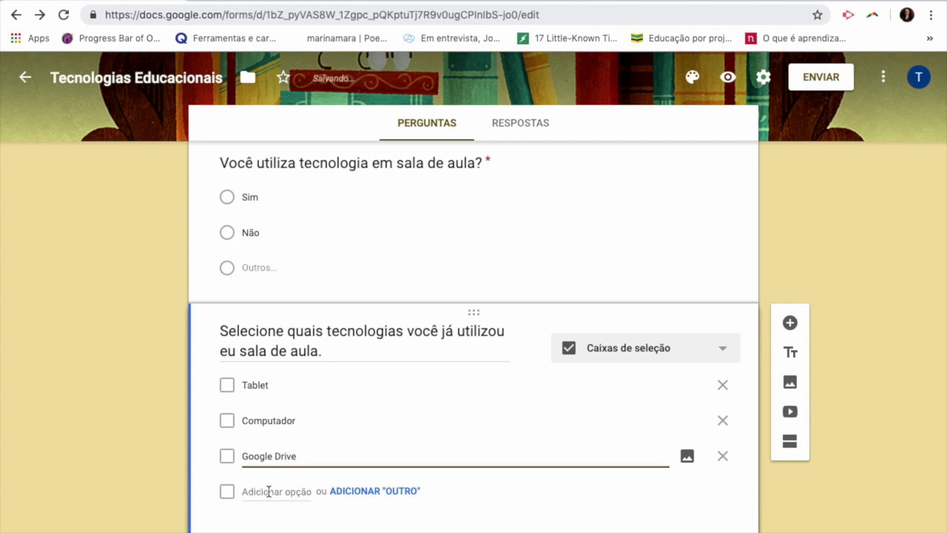
Add "Google Docs" and "Lousa Interativa" as further answer options to the question about technologies already used.
click(269, 491)
text(Google Docs)
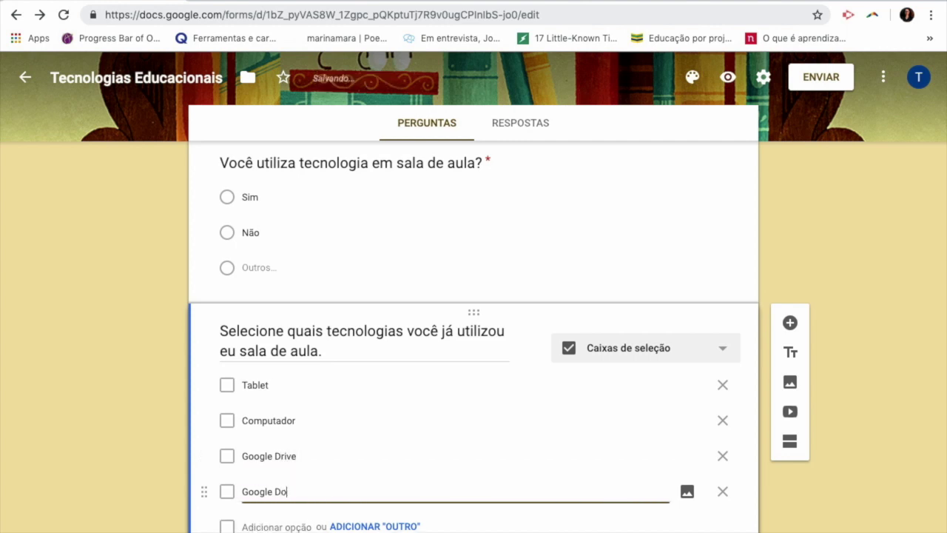
scroll(282, 518, down, 2)
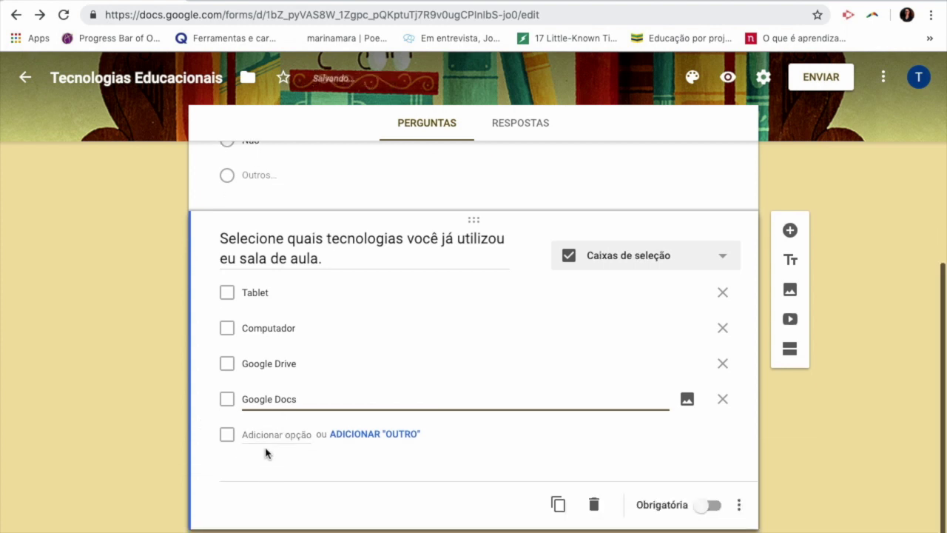
click(263, 434)
text(Lusa)
key(BackSpace)
key(BackSpace)
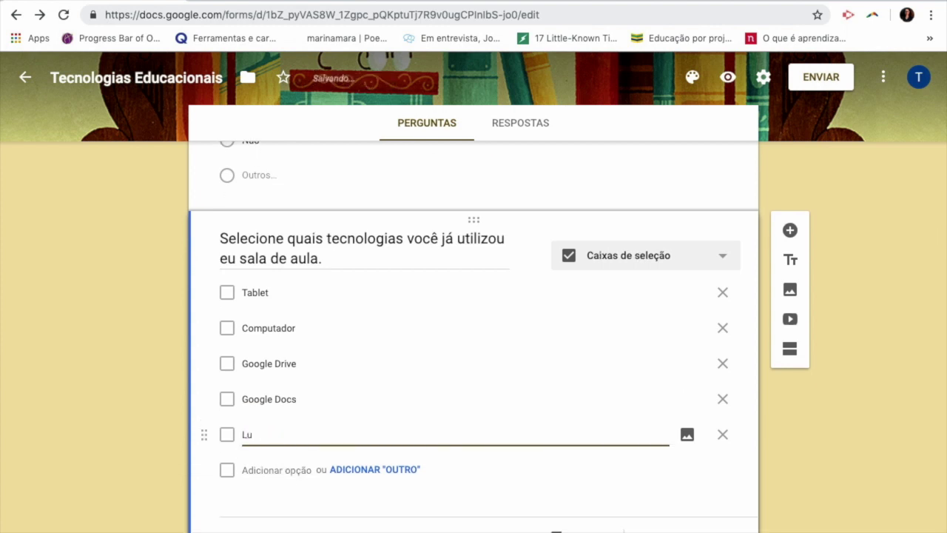
text(usa Inter)
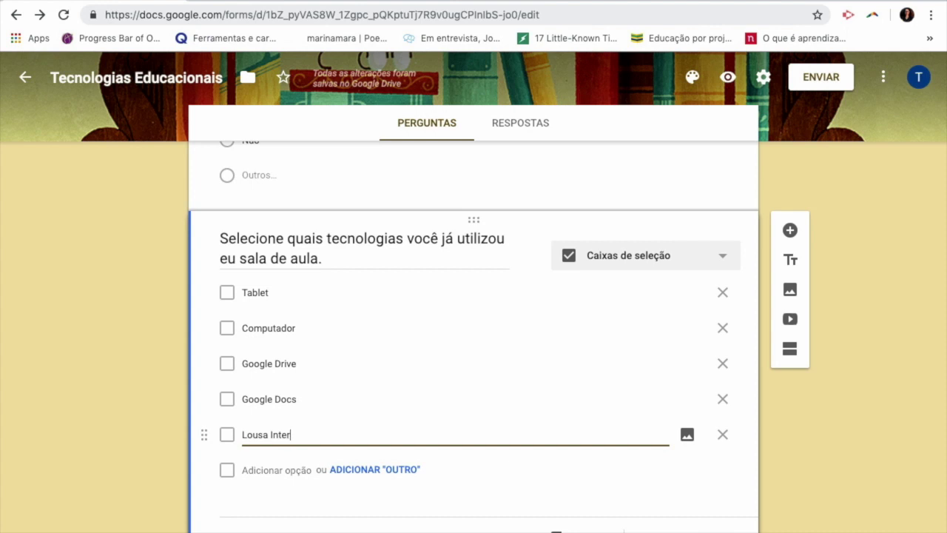
text(ativa)
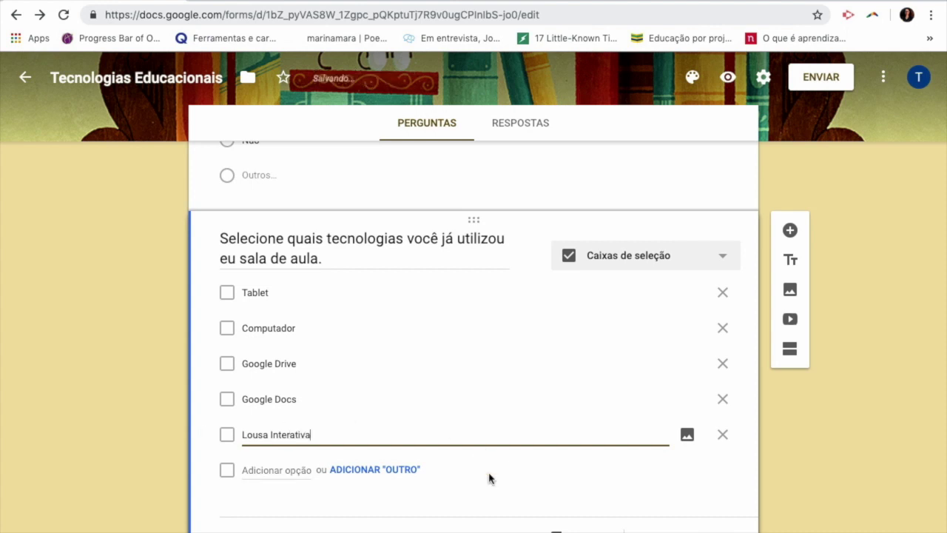
click(824, 465)
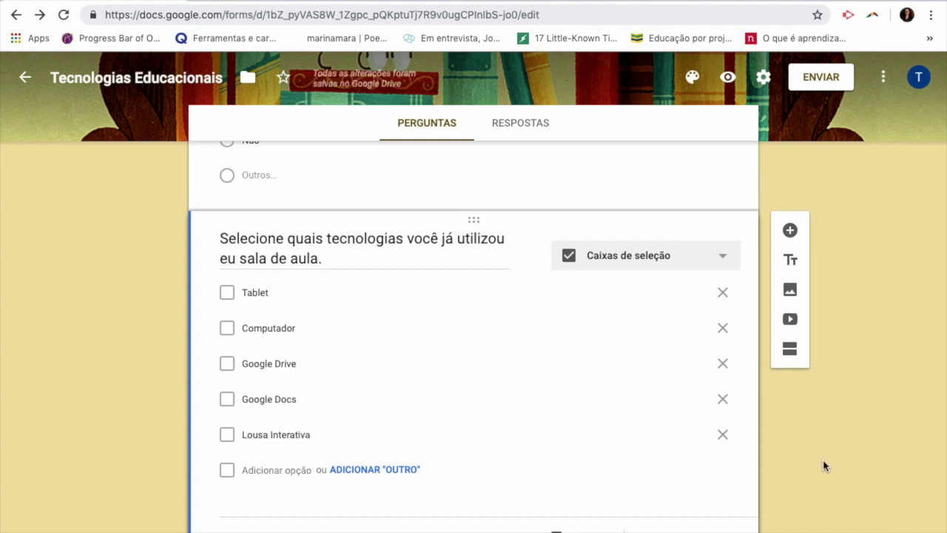
Add a fourth question to the form and enable its description field.
click(790, 232)
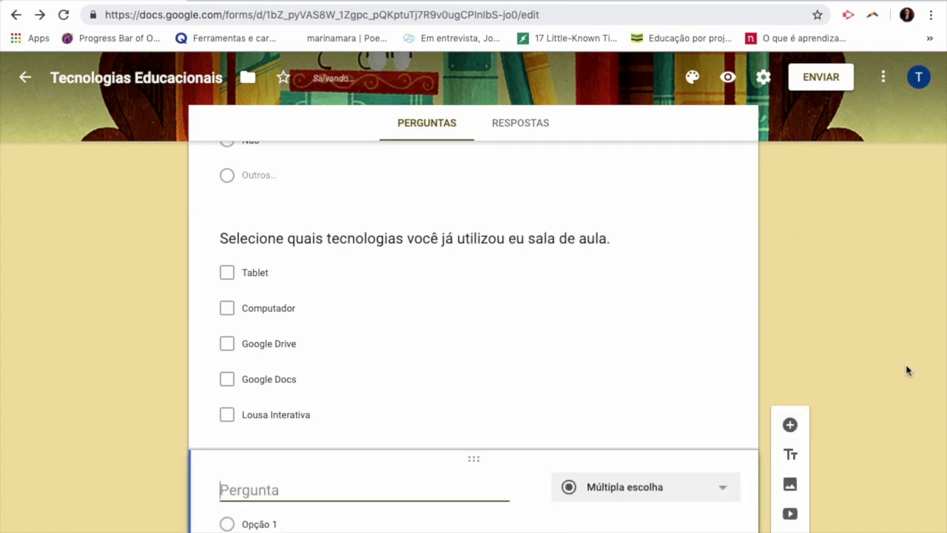
scroll(908, 370, down, 2)
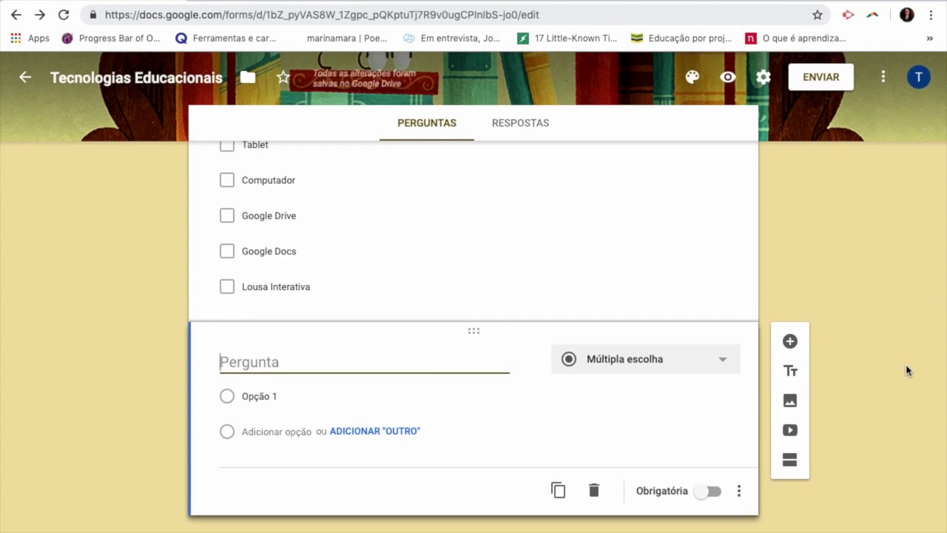
click(741, 497)
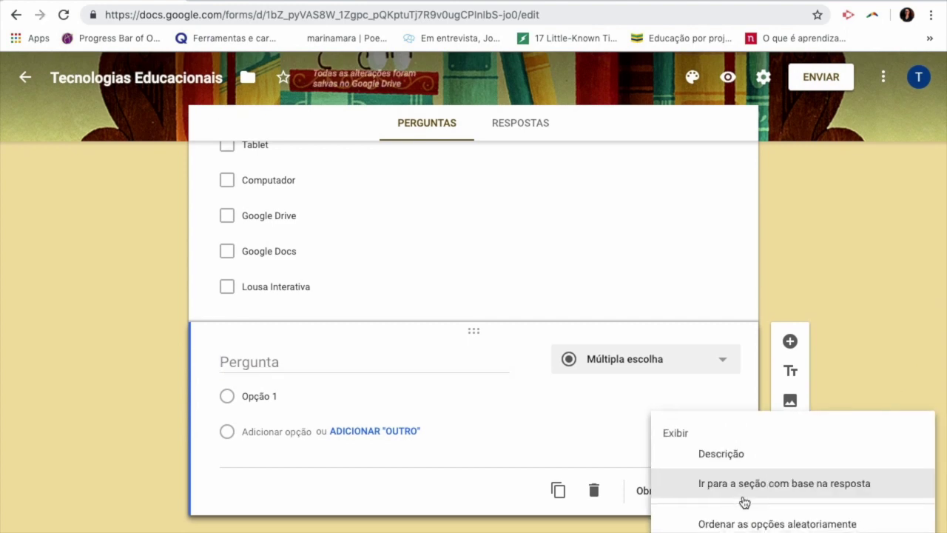
click(880, 365)
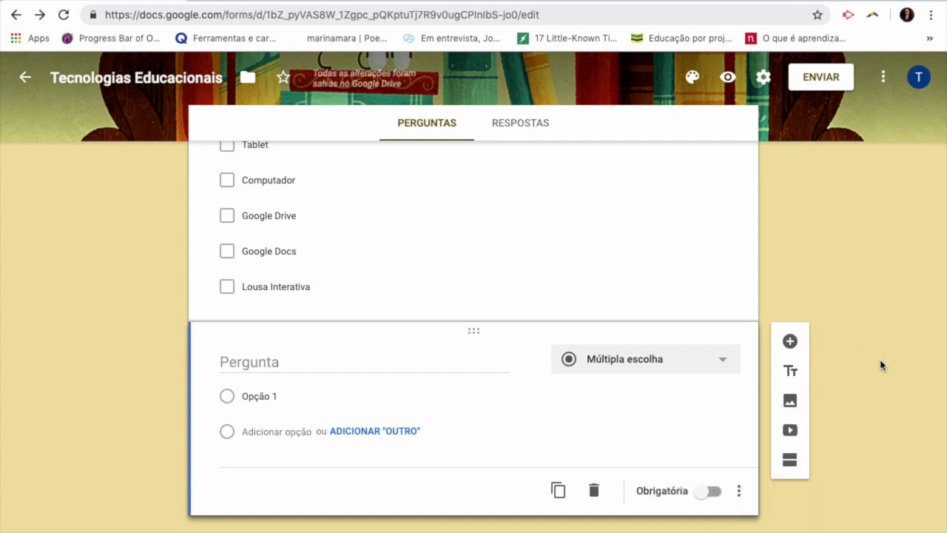
click(740, 501)
click(721, 455)
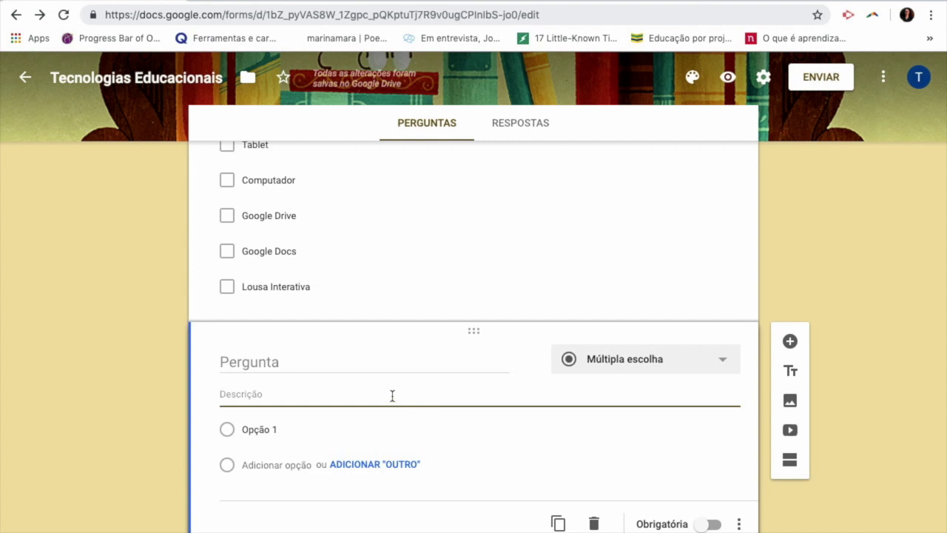
Enter "Leia o texto abaixo e em seguida responda:" as the fourth question's text.
click(345, 361)
text(Leia )
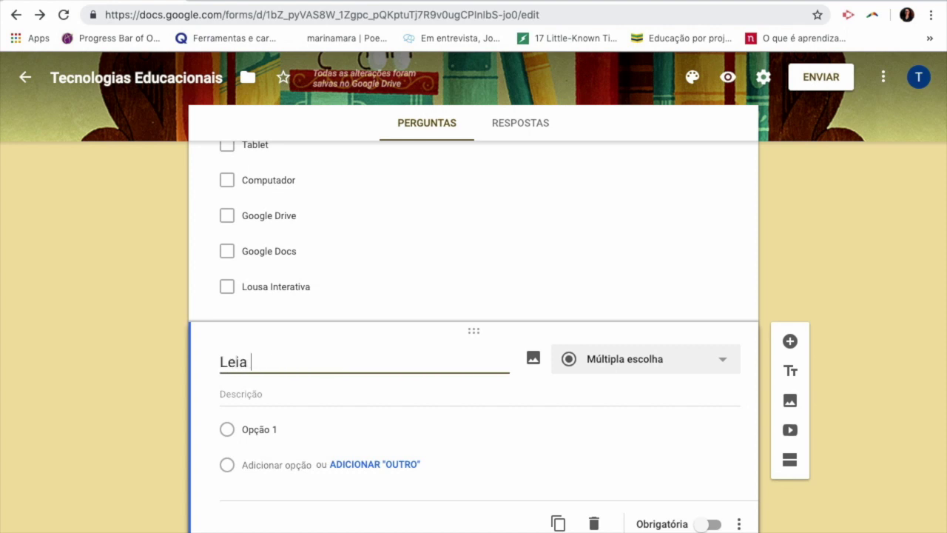
text(o texto abai)
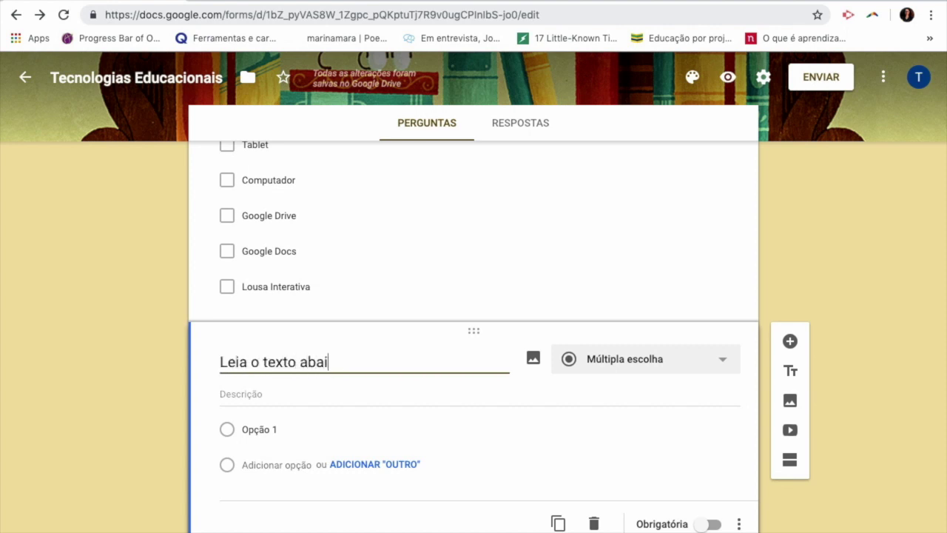
text(xo e respon)
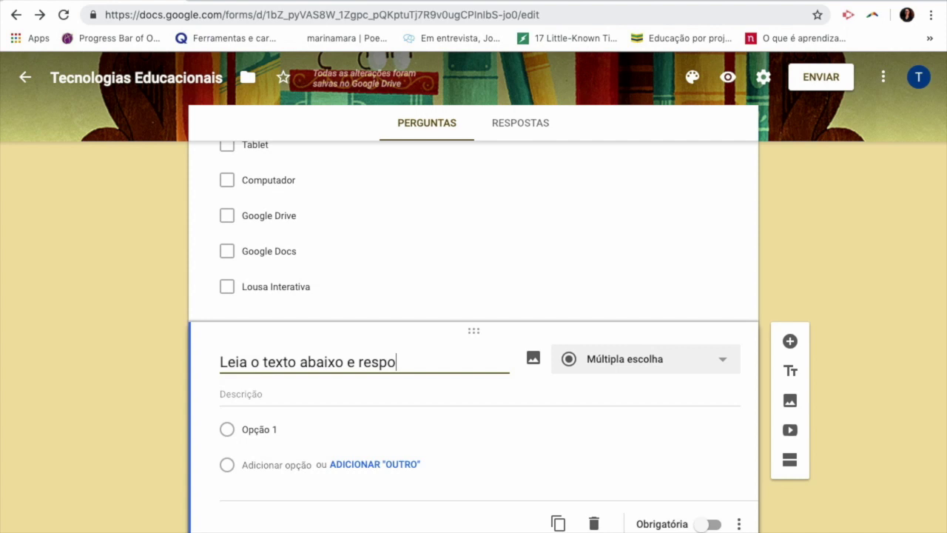
key(BackSpace)
key(BackSpace)
key(BackSpace)
key(BackSpace)
key(BackSpace)
key(BackSpace)
text(em seguida )
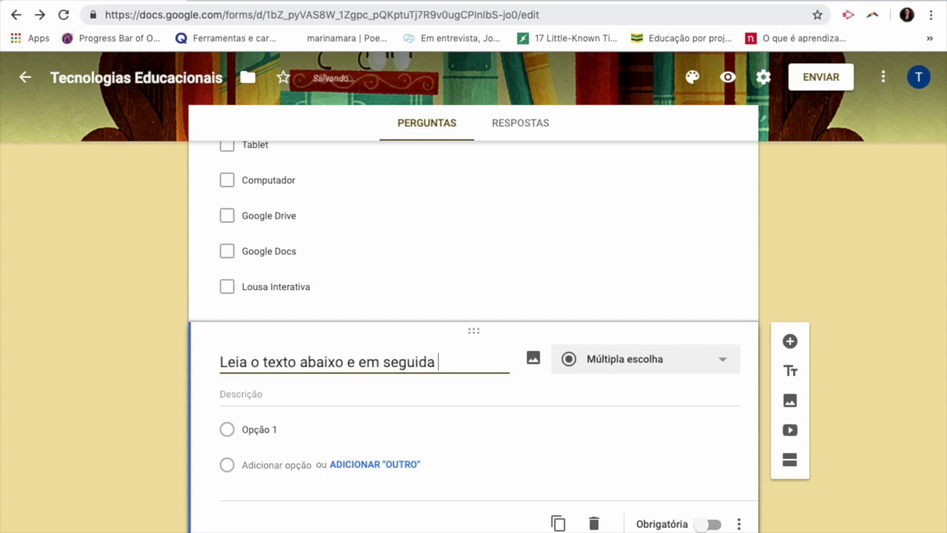
text(responda:)
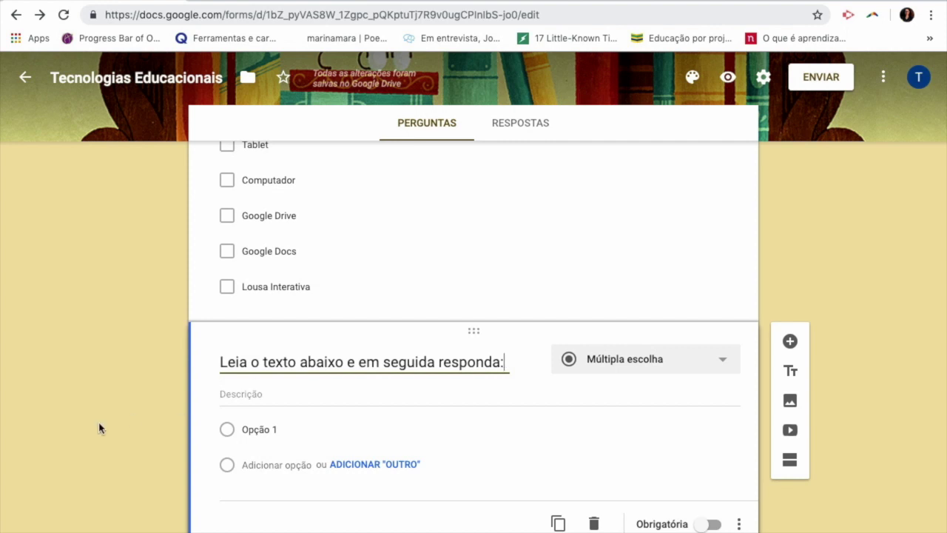
Fill the fourth question's description with the placeholder text "fkgkgdkljdgjdgkdkkkdkflkdkl".
scroll(270, 365, down, 1)
click(281, 365)
text(fkgk)
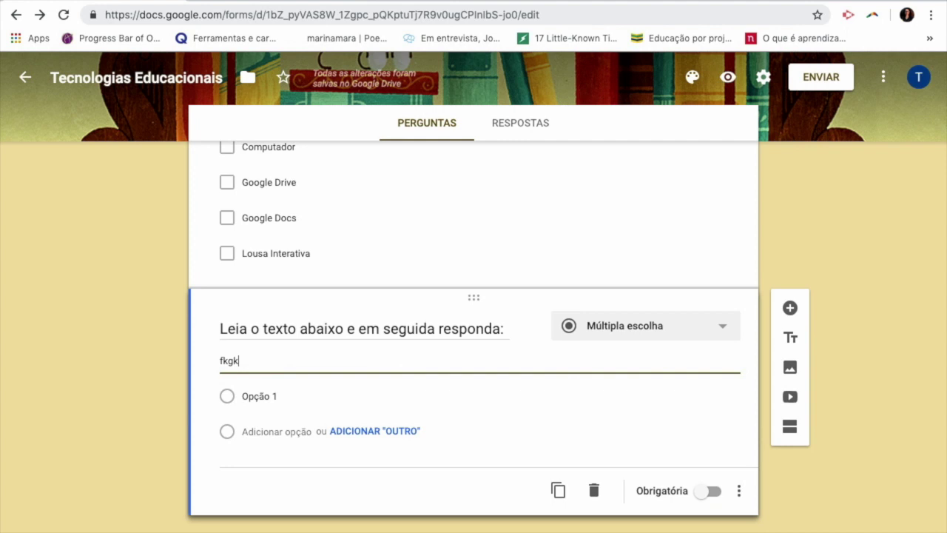
text(gdkljdgjdgkdkkkdkflkdkl)
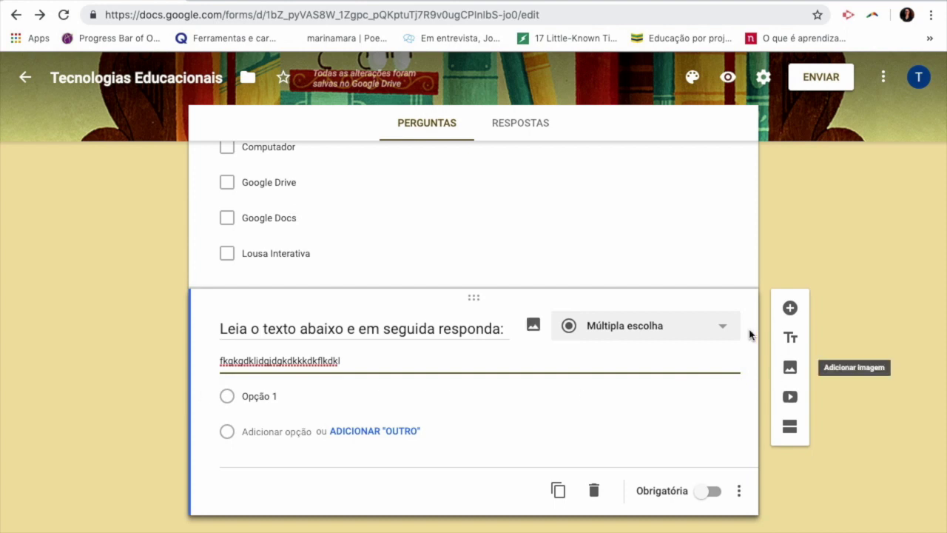
Try the Parágrafo answer format on the fourth question and switch it to Caixas de seleção.
click(724, 329)
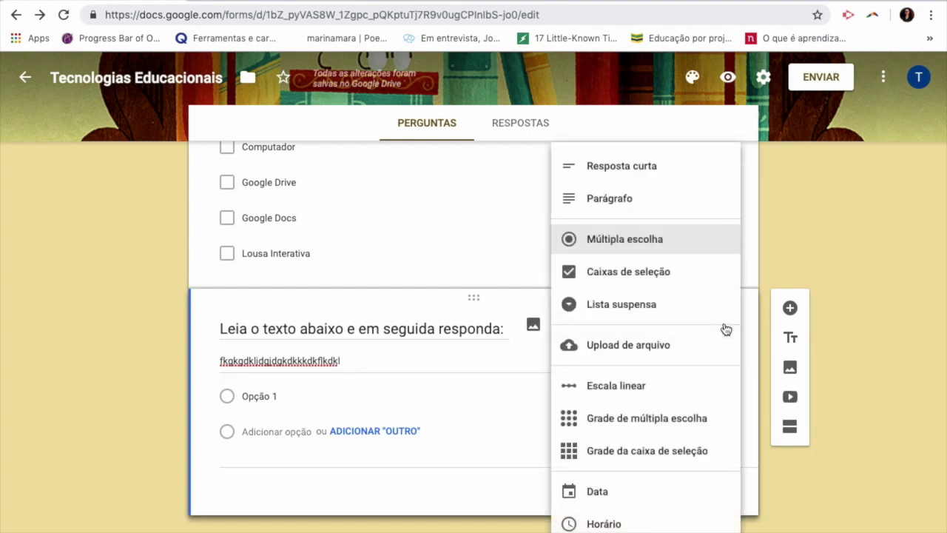
click(628, 203)
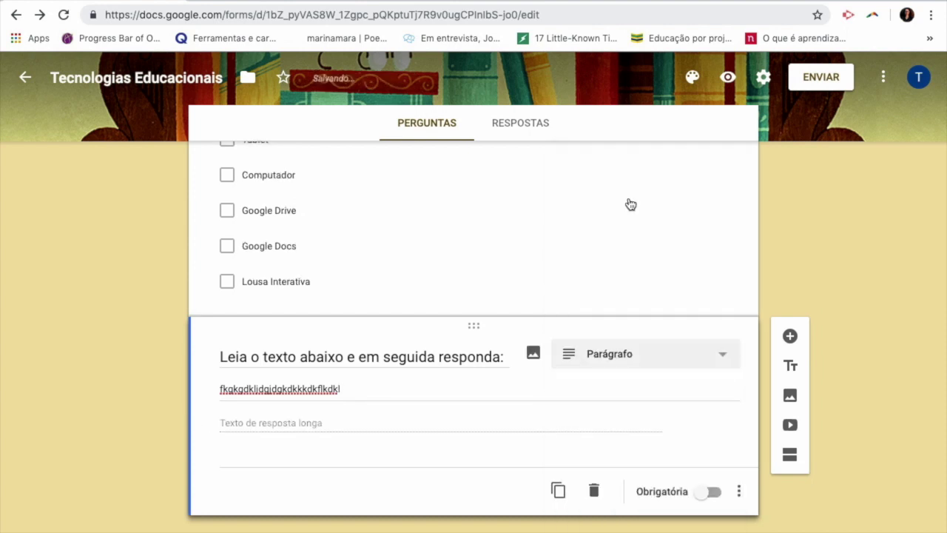
click(733, 357)
click(649, 273)
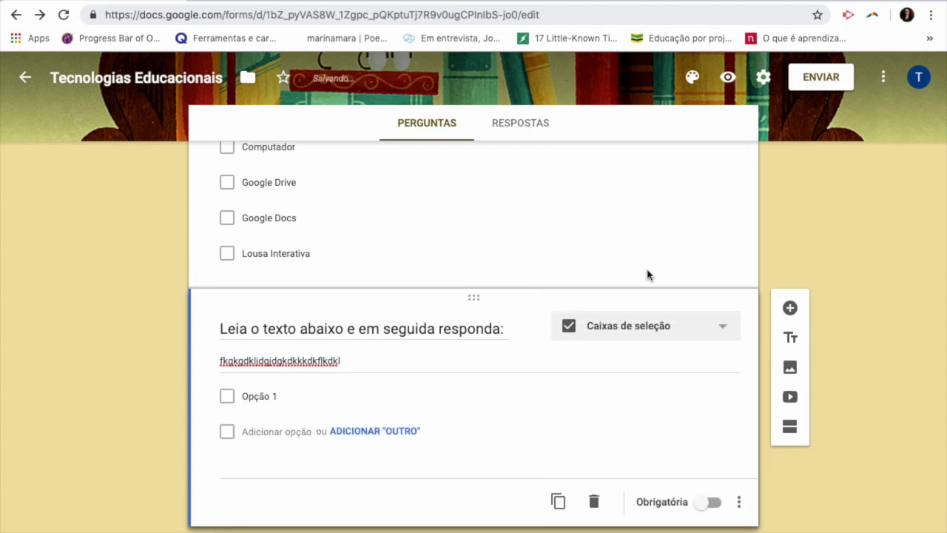
click(727, 335)
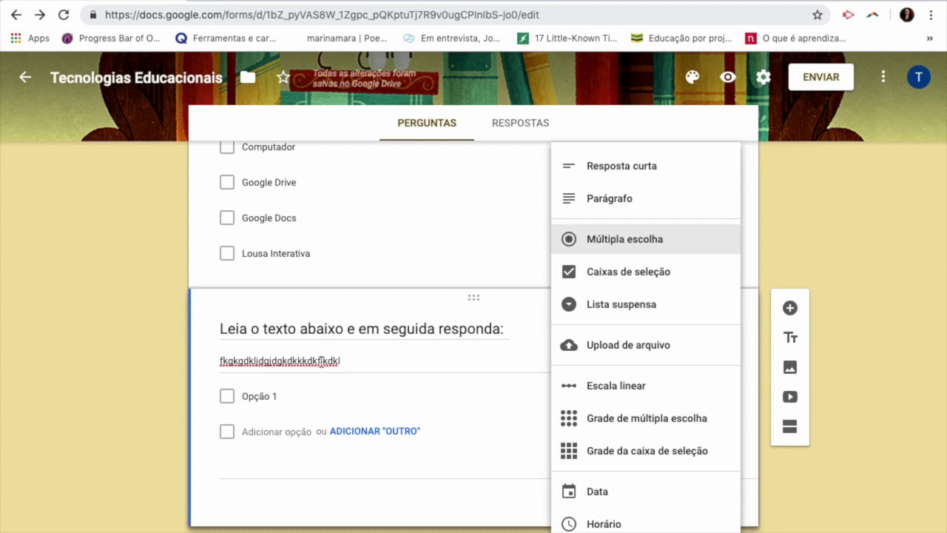
click(135, 363)
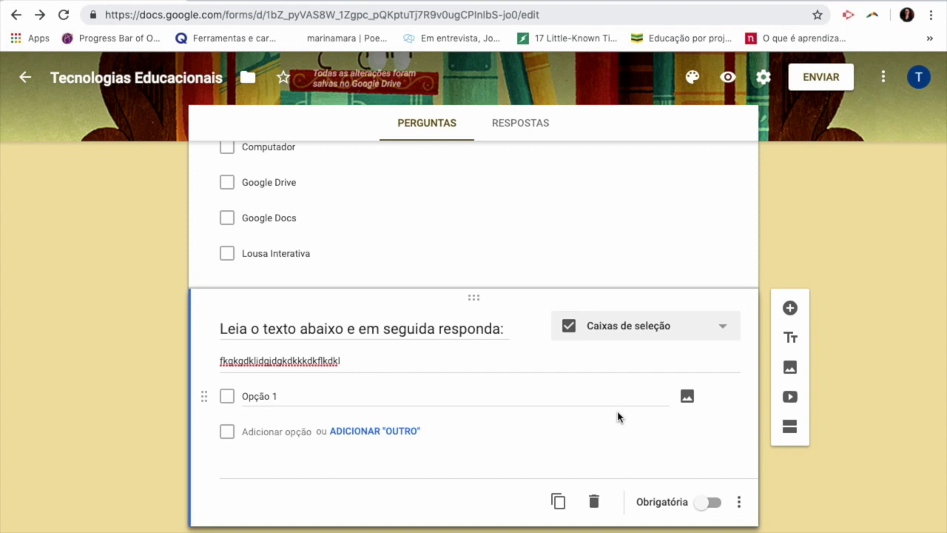
Start inserting an image into the form and look through the URL, albums and Google Drive image sources.
click(790, 368)
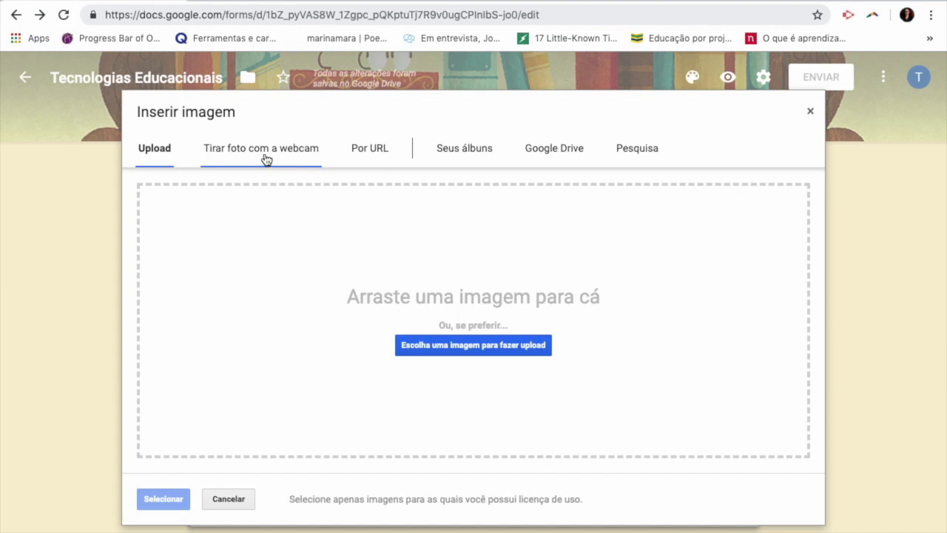
click(370, 151)
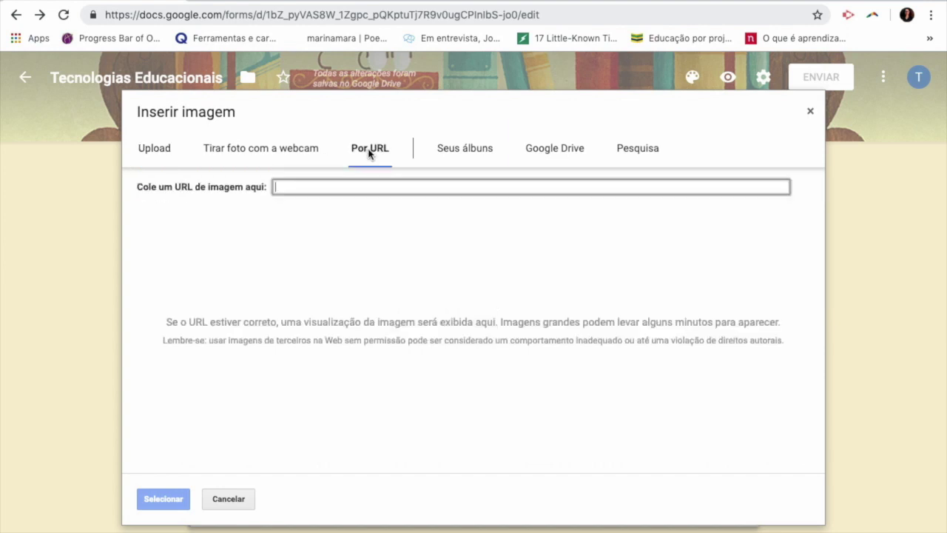
click(460, 151)
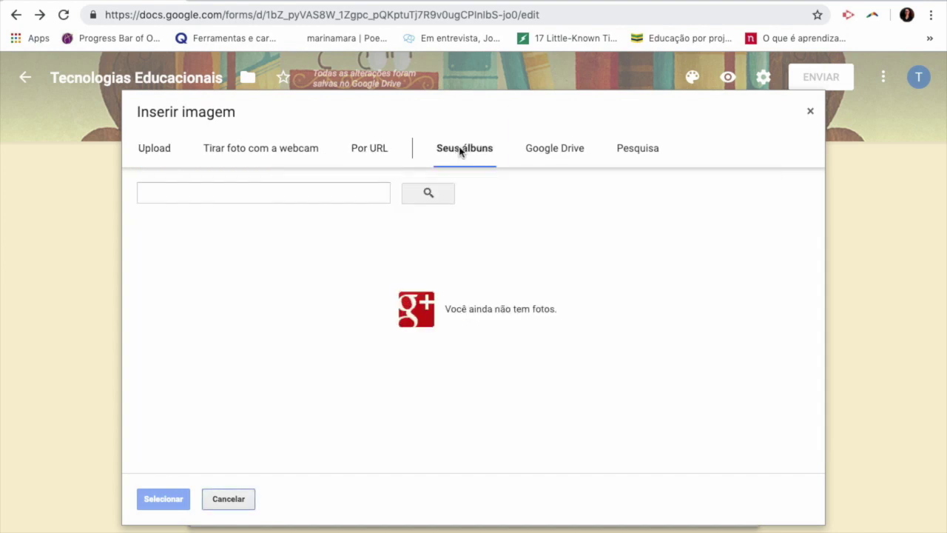
click(545, 159)
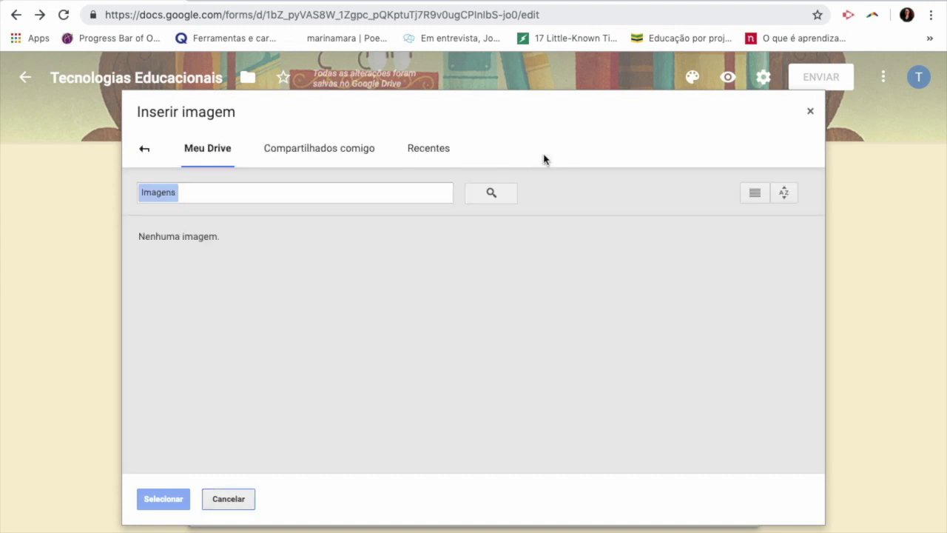
click(145, 151)
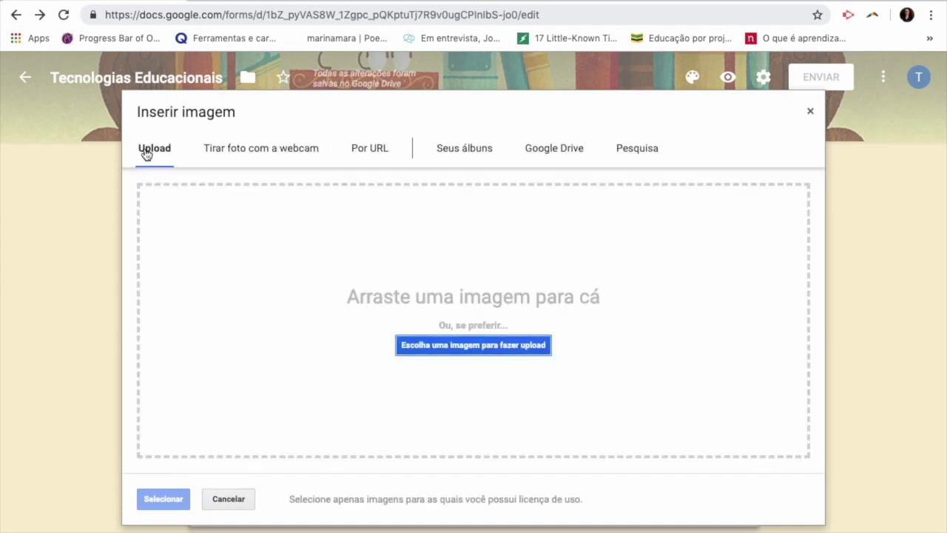
Search Google for images of "tecnologia educacional" and look through the results.
click(654, 152)
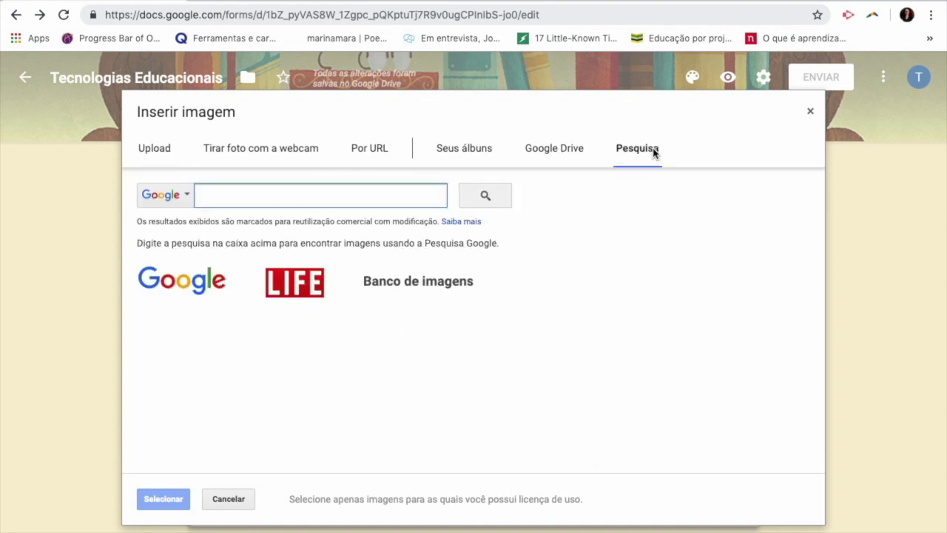
text(tecnolog)
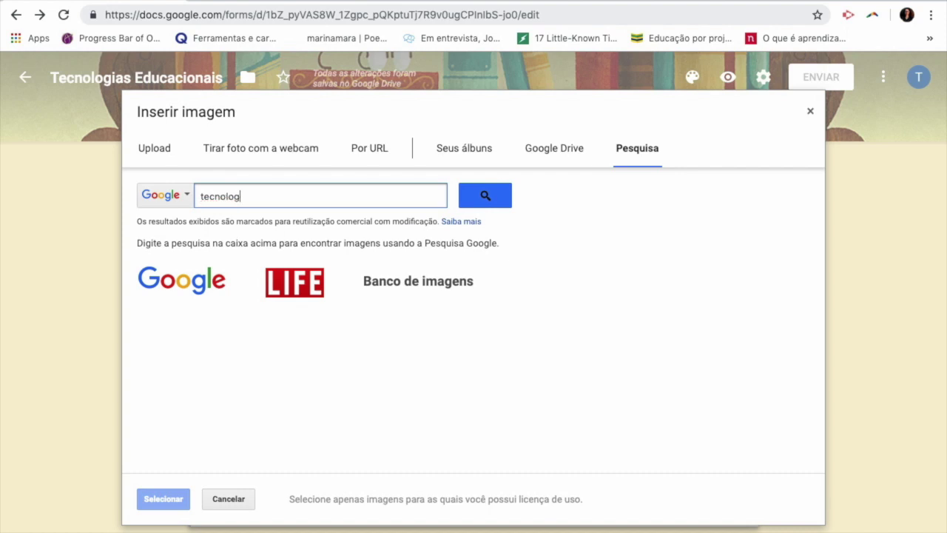
text(ia educacional)
click(486, 201)
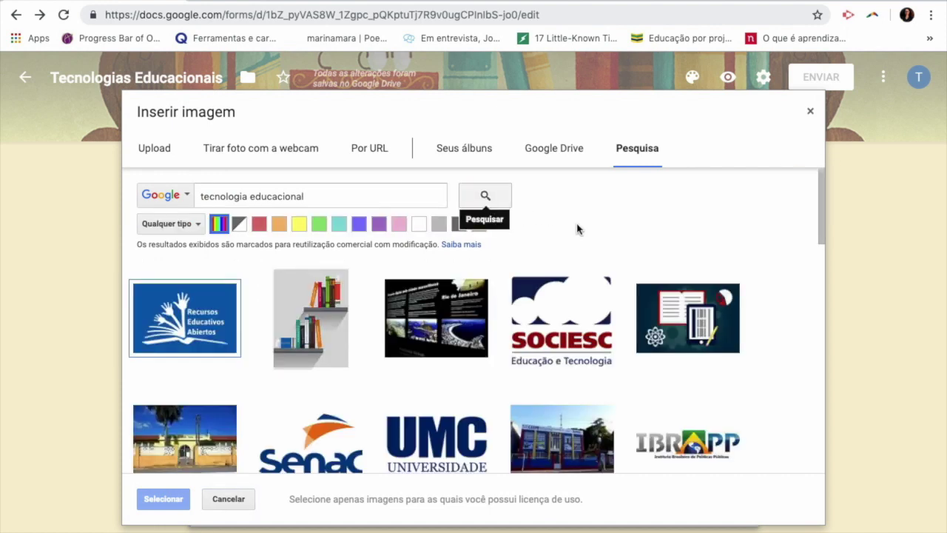
scroll(774, 409, down, 4)
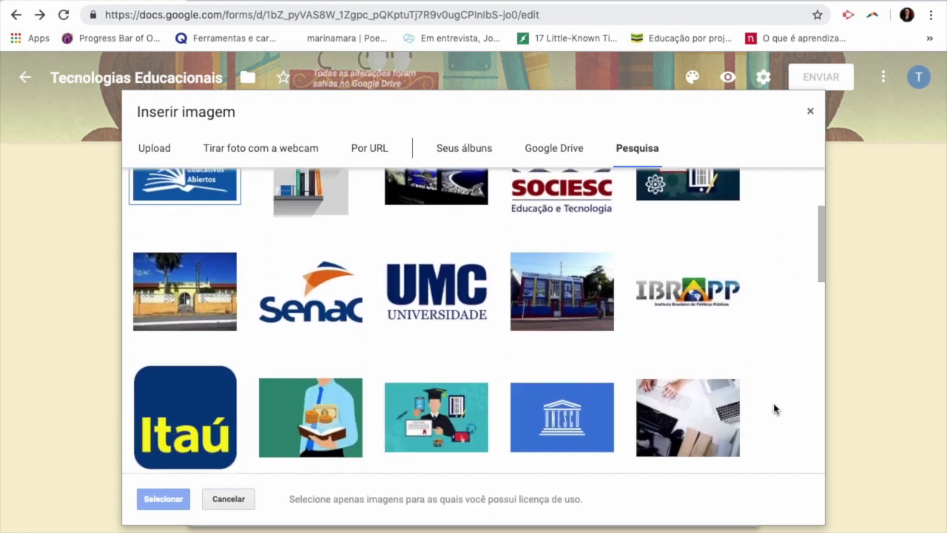
scroll(774, 409, up, 4)
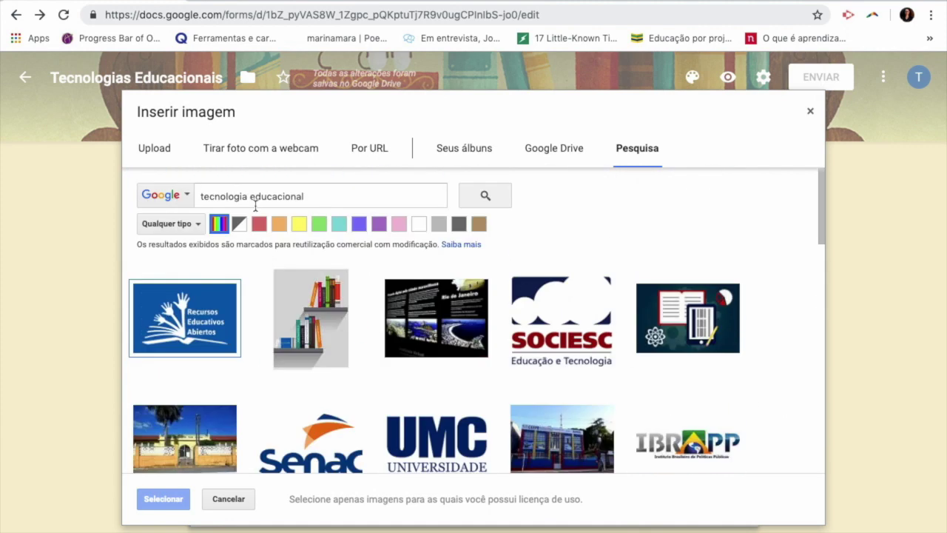
Search for "educação" images and insert the photo of stacked notebooks on a school desk below the fourth question.
drag(309, 195, 198, 196)
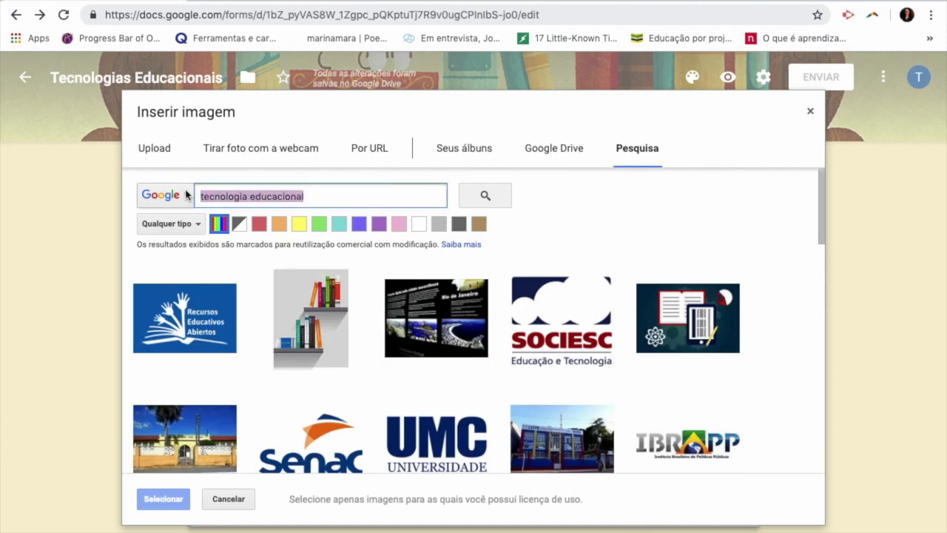
text(educação)
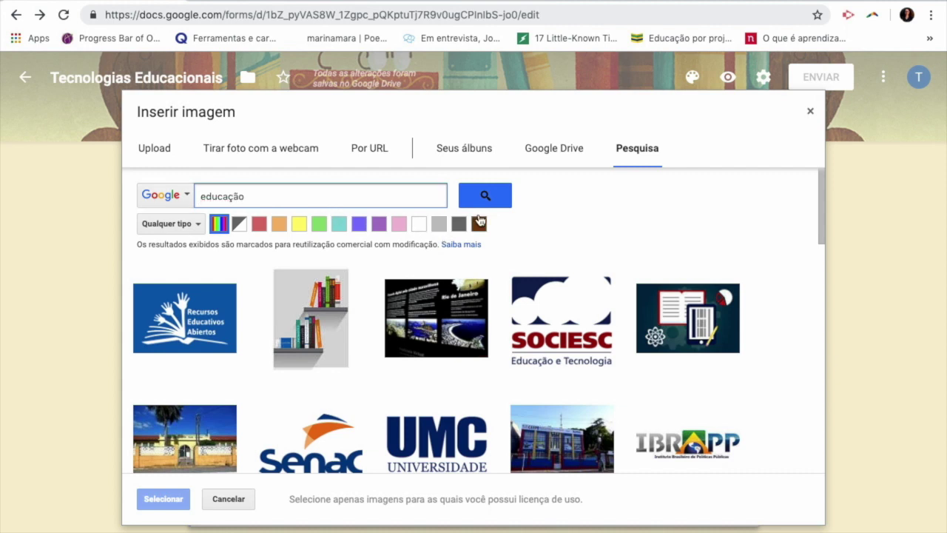
click(496, 195)
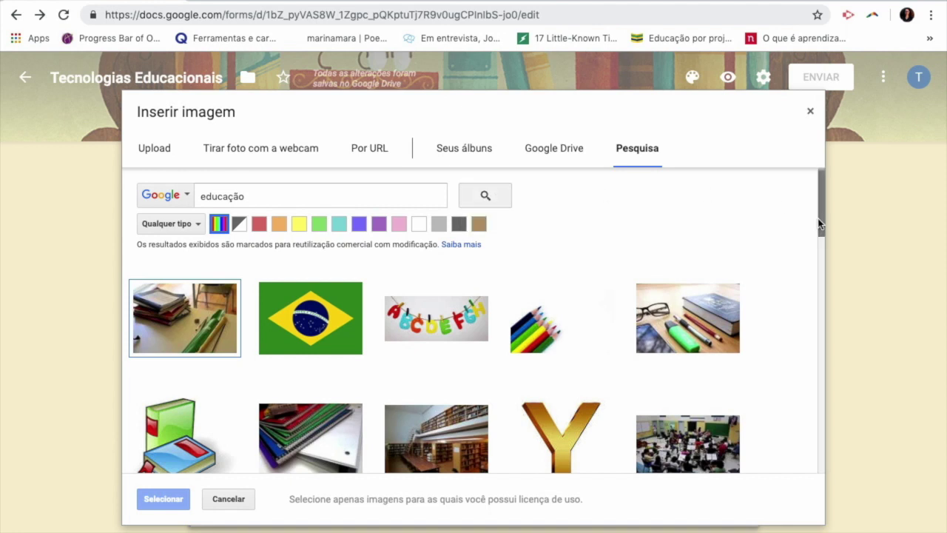
scroll(766, 377, down, 1)
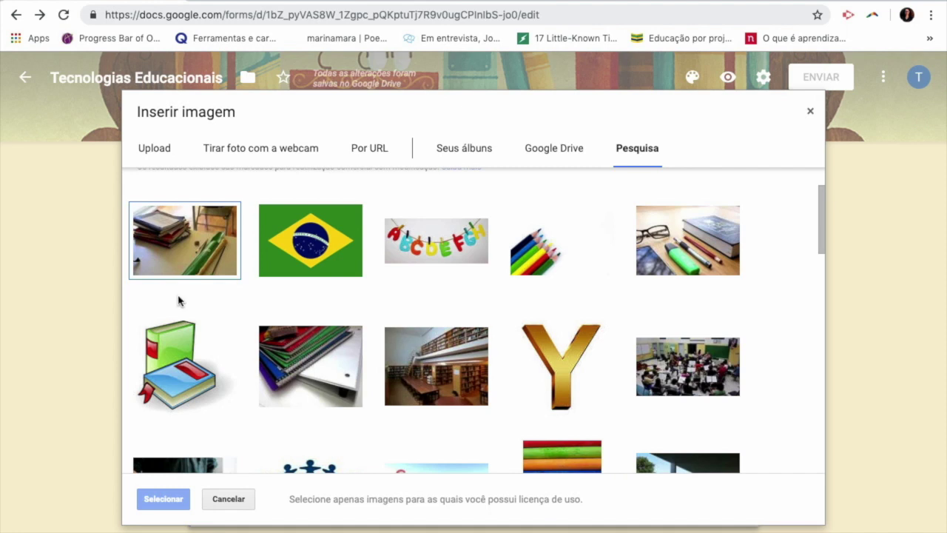
click(203, 242)
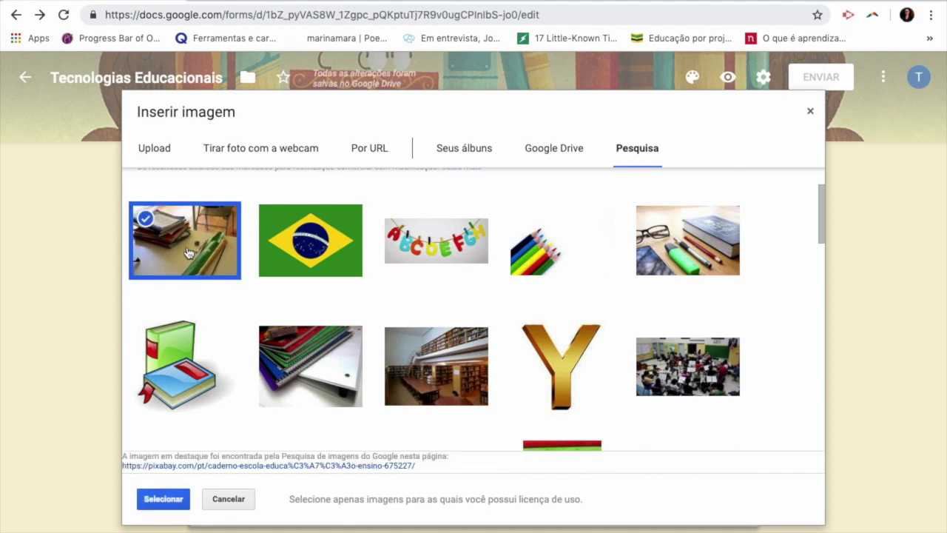
click(167, 503)
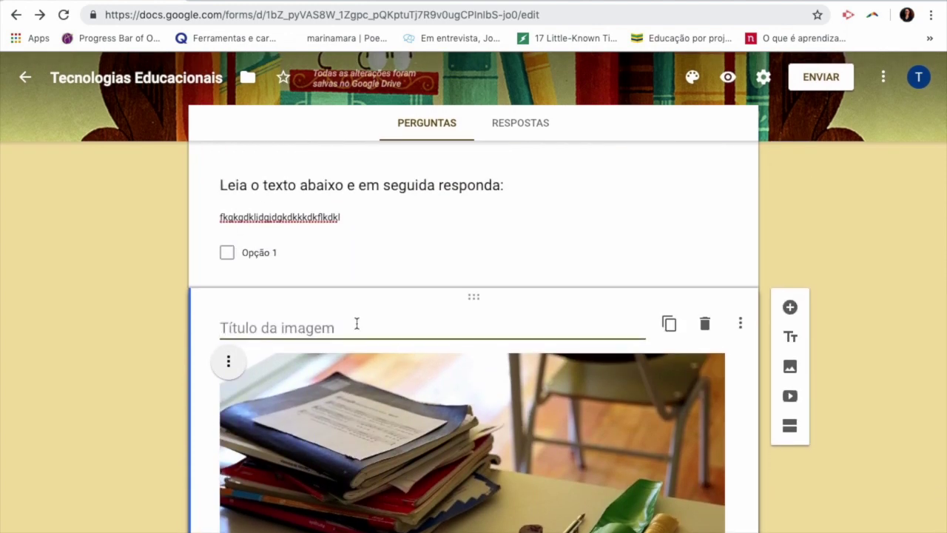
click(198, 403)
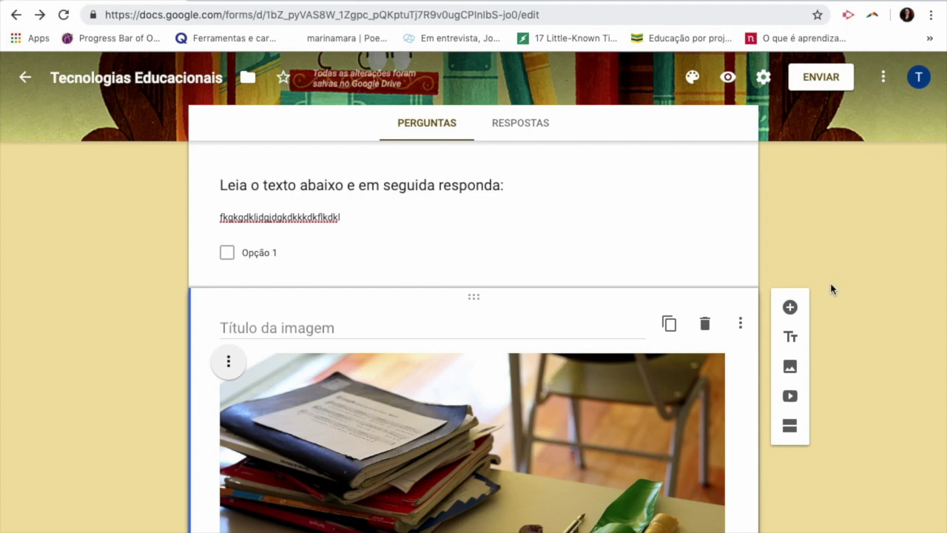
Start adding a video to the form and compare the YouTube URL option with the video search.
scroll(867, 367, down, 2)
scroll(867, 368, down, 3)
scroll(867, 369, up, 3)
click(790, 311)
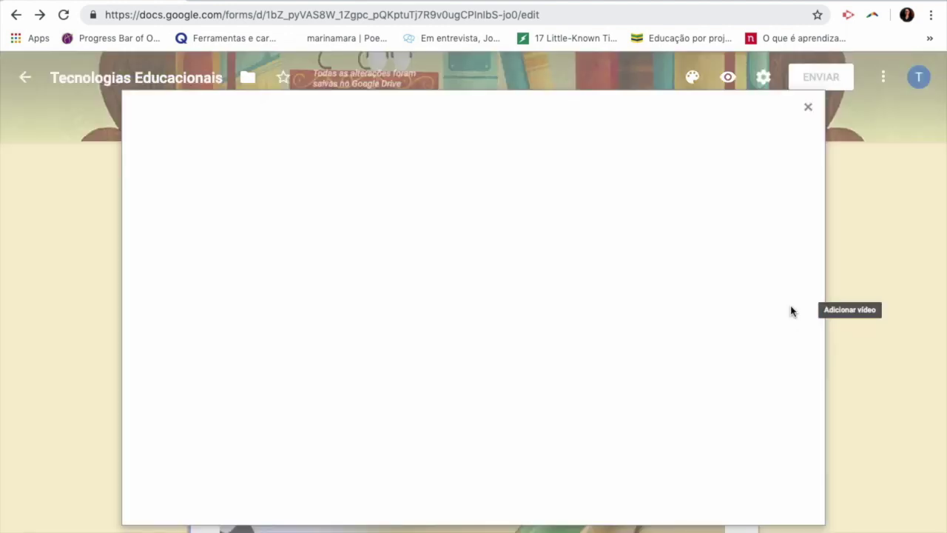
click(298, 198)
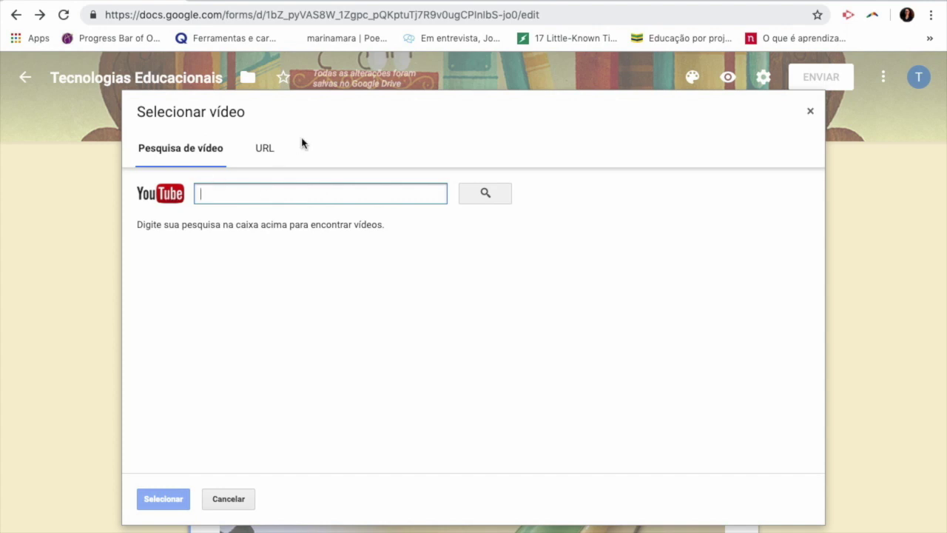
click(264, 150)
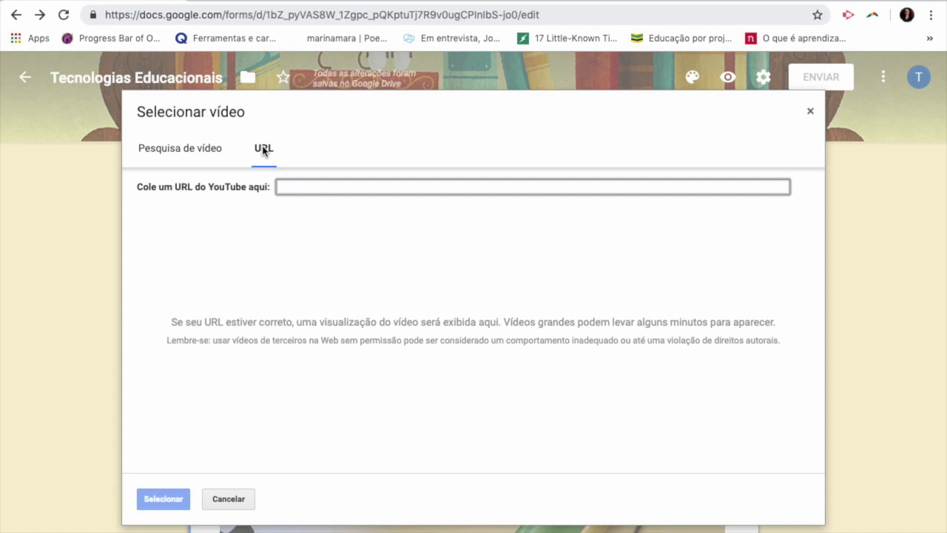
click(202, 148)
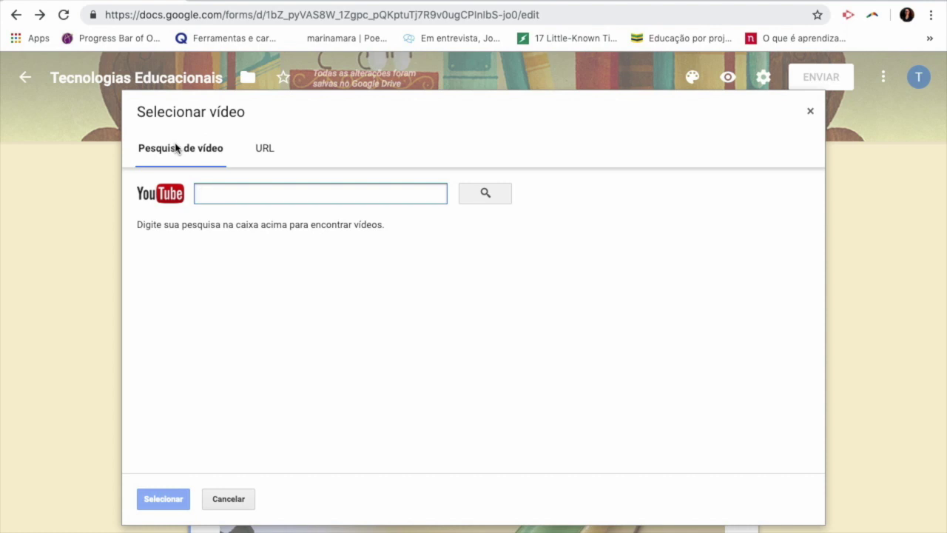
Search YouTube for "educação" and insert the TEDxUFRGS video "Por que a educação é o único caminho" below the image.
text(educ)
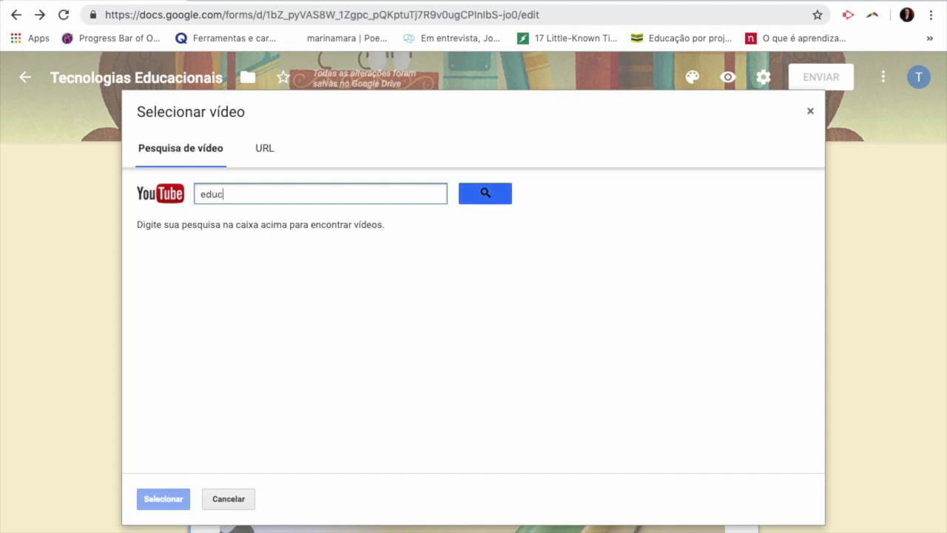
text(ação)
key(Return)
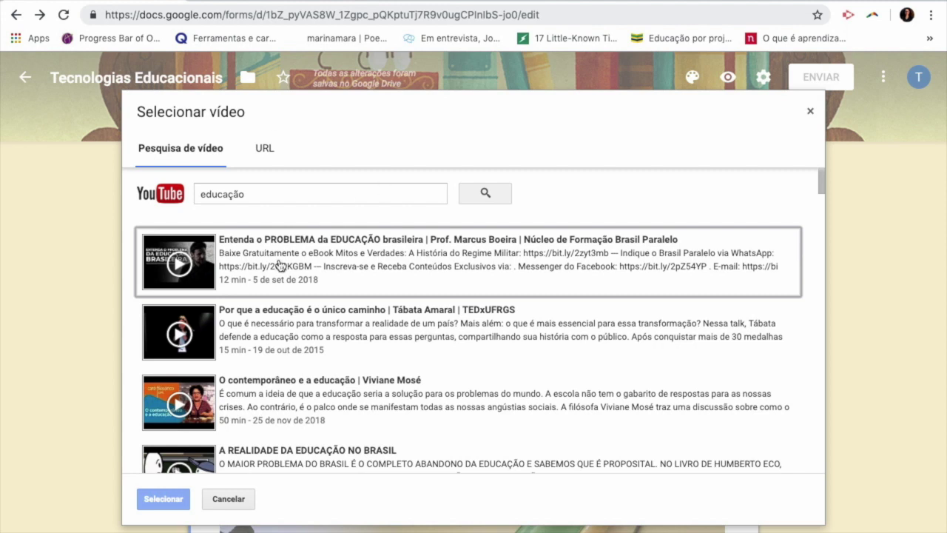
click(281, 340)
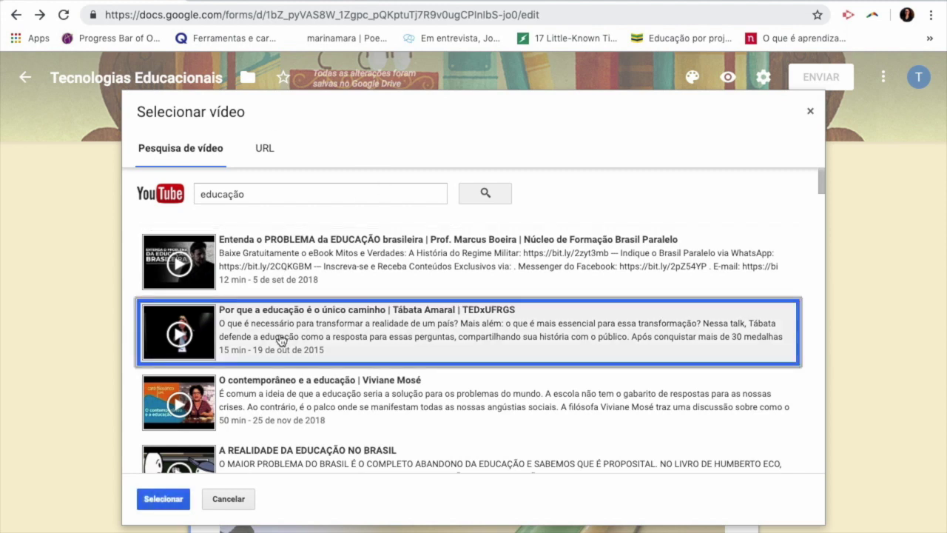
click(158, 499)
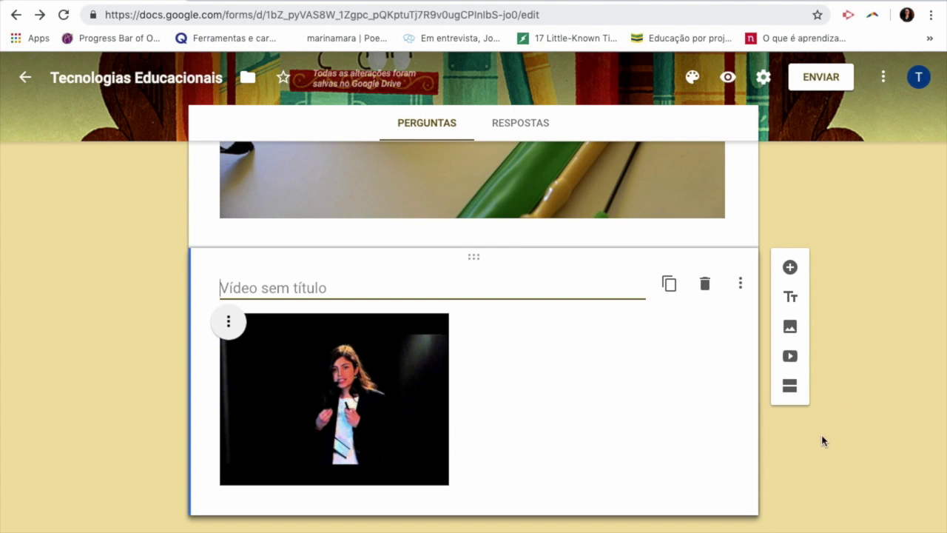
click(847, 449)
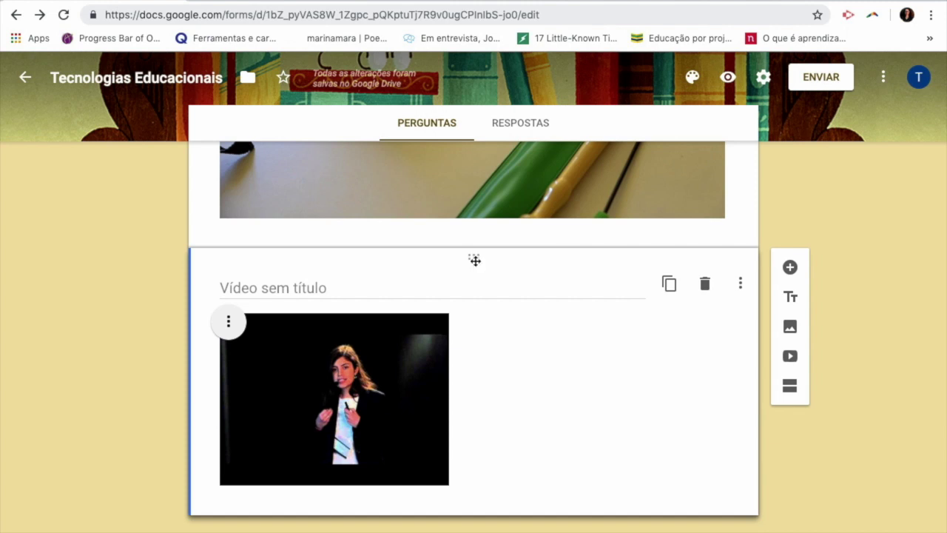
Move the video block above the "Leia o texto abaixo" question, directly after the checkbox question ending with Lousa Interativa.
mouse_move(475, 259)
mouse_down()
mouse_move(475, 121)
mouse_move(467, 341)
mouse_move(469, 167)
mouse_move(473, 258)
mouse_move(474, 245)
mouse_up()
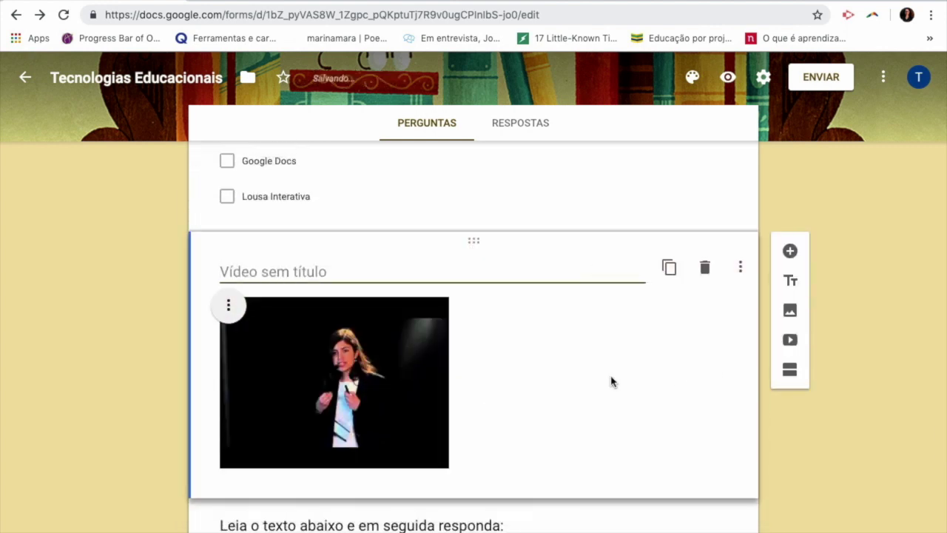
scroll(851, 448, down, 3)
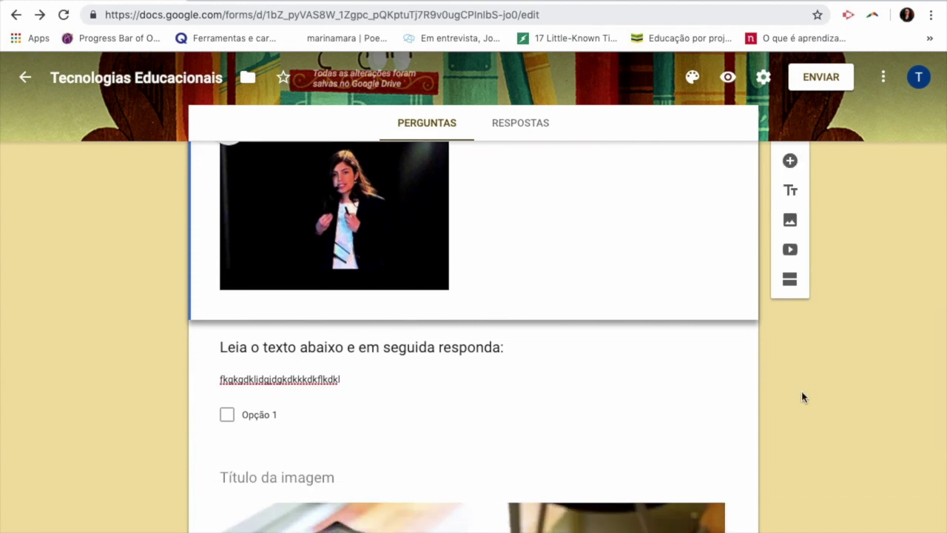
scroll(843, 422, up, 3)
Title the video "Assista ao vídeo e responda a pergunta a seguir:".
click(391, 339)
text(Assista o)
key(BackSpace)
text(a)
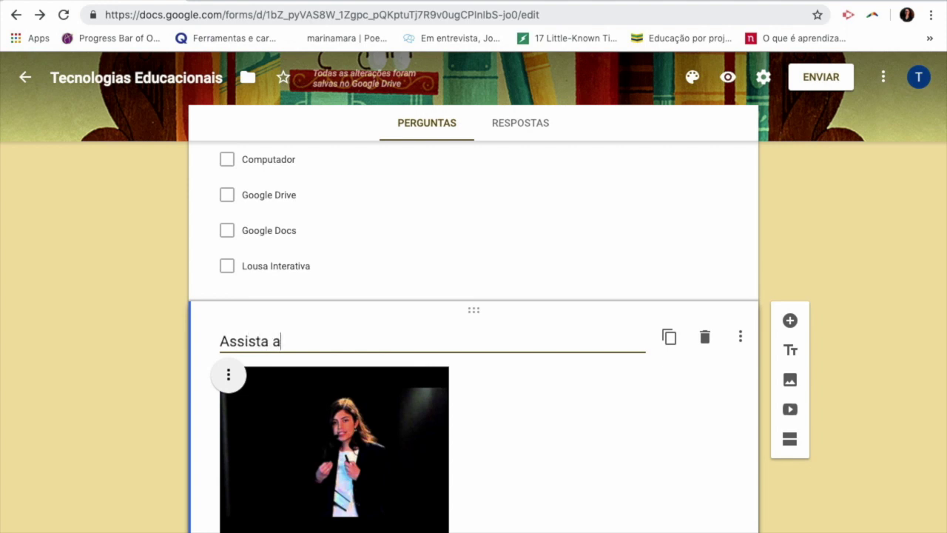
text(o vídeo e)
key(BackSpace)
text(e responda )
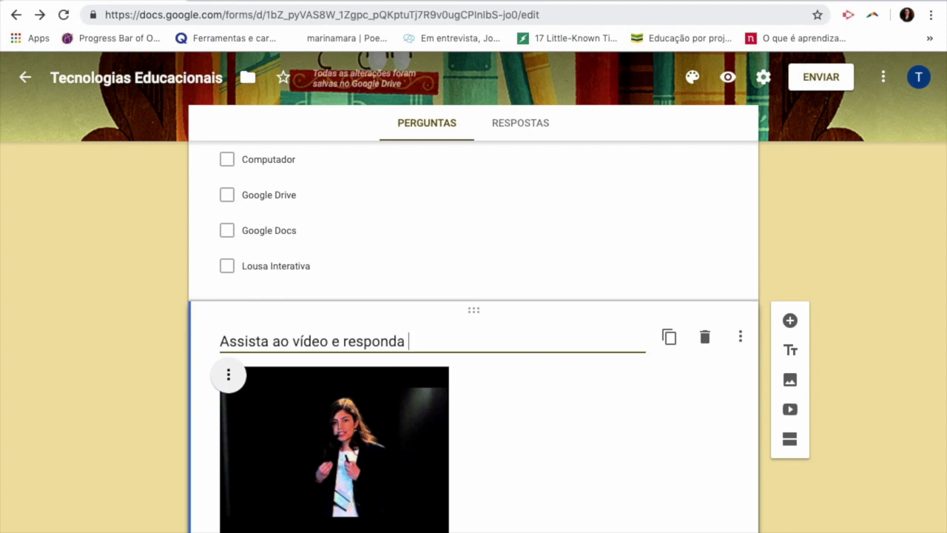
text(a pergunta a se)
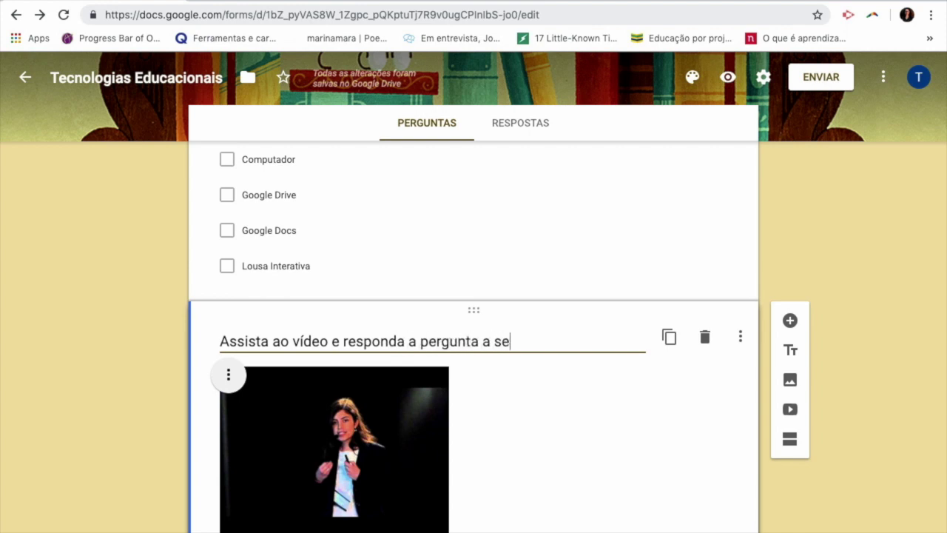
text(guir:)
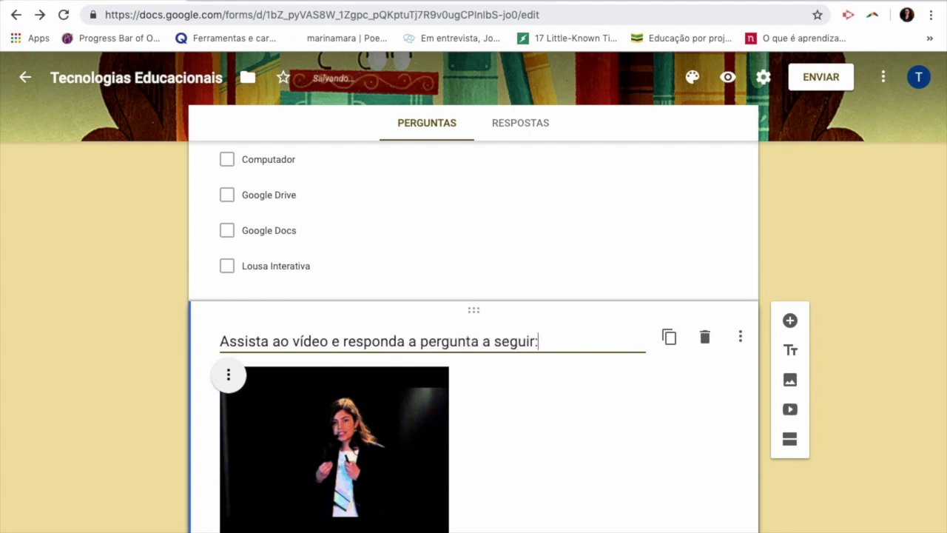
scroll(854, 374, down, 3)
scroll(854, 374, down, 2)
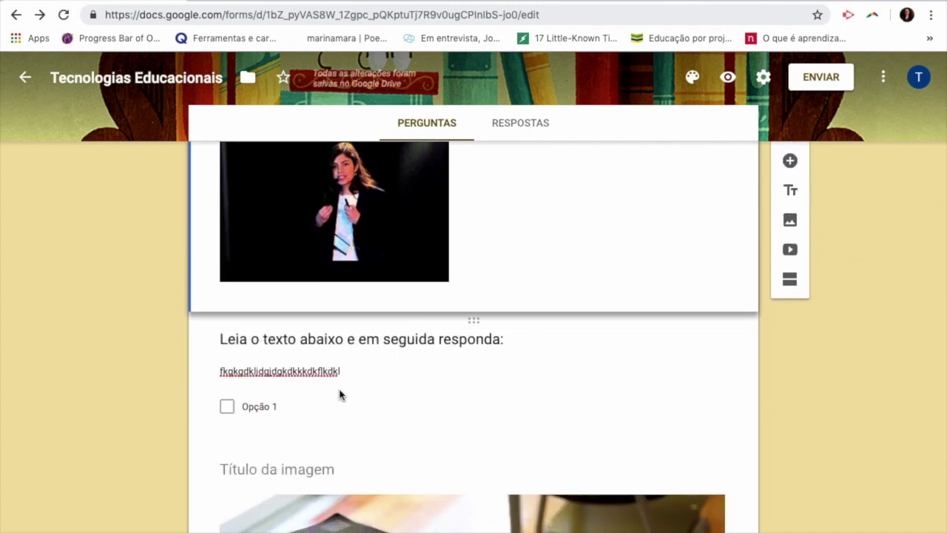
Review the form from top to bottom in the editor, and examine its questions, video and image in the respondent preview.
scroll(841, 433, up, 4)
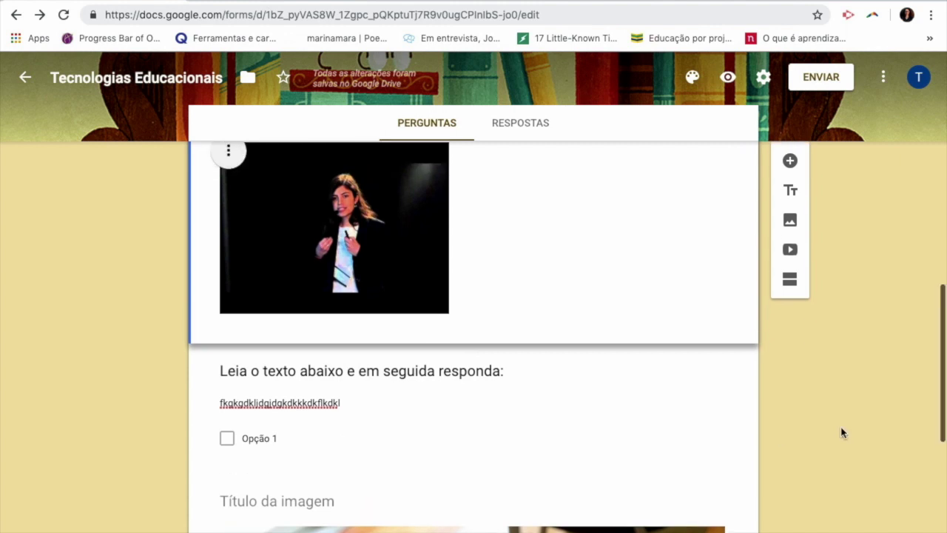
scroll(841, 433, up, 6)
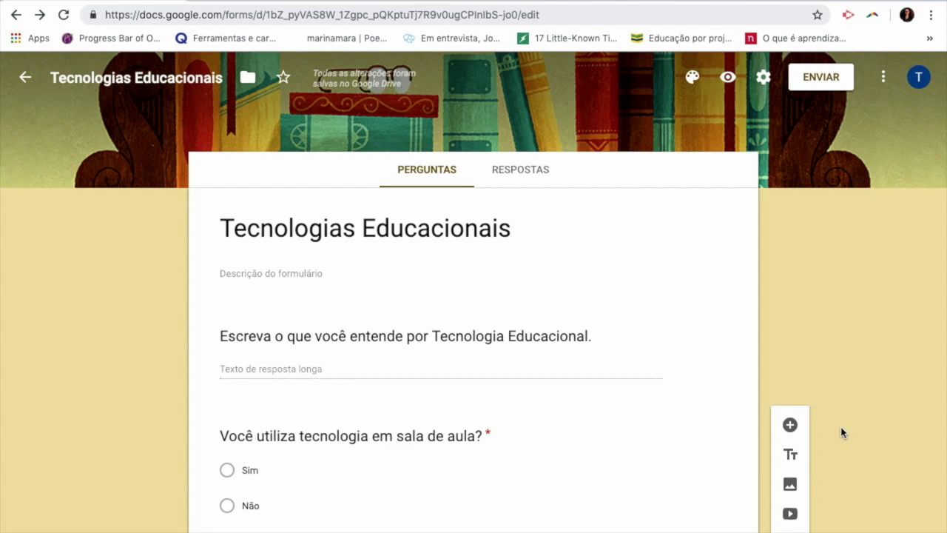
scroll(841, 433, down, 6)
scroll(841, 433, up, 6)
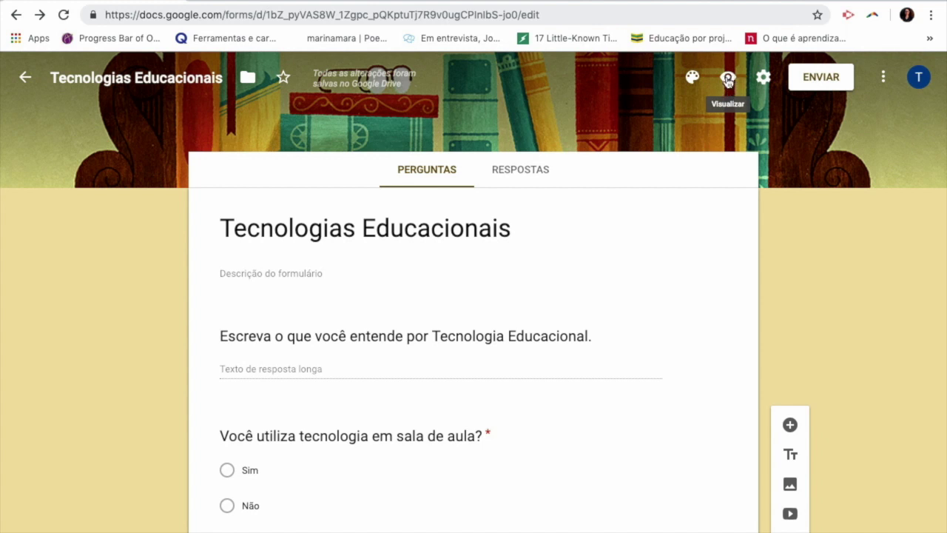
click(728, 81)
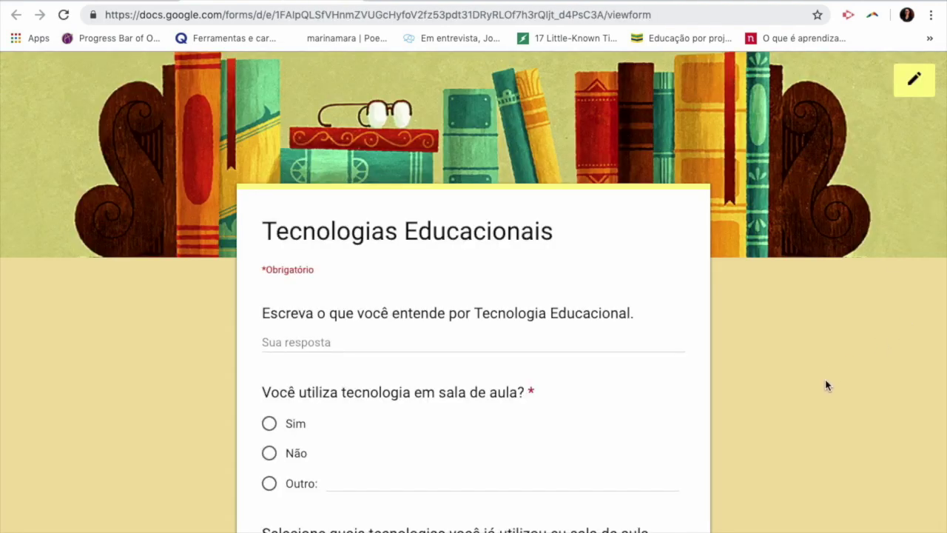
scroll(826, 385, down, 2)
scroll(824, 385, down, 1)
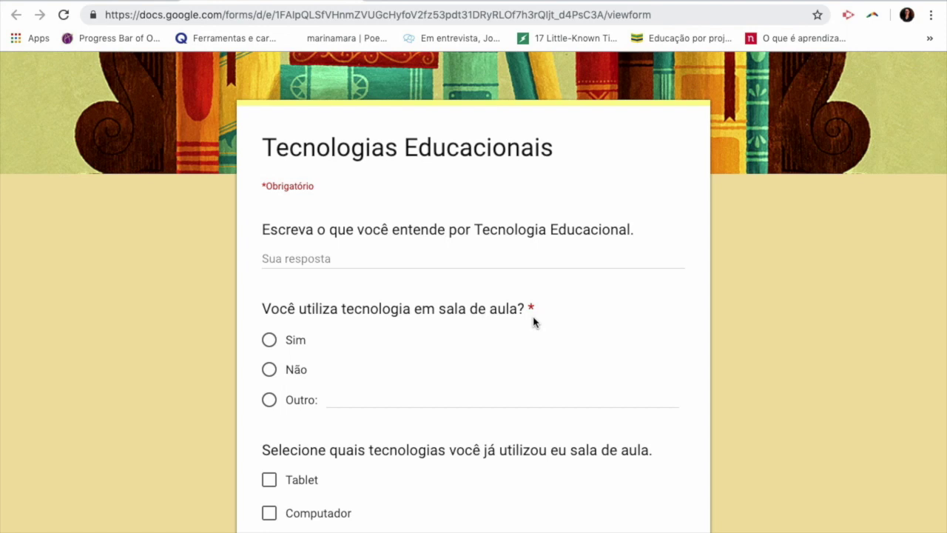
scroll(749, 388, down, 3)
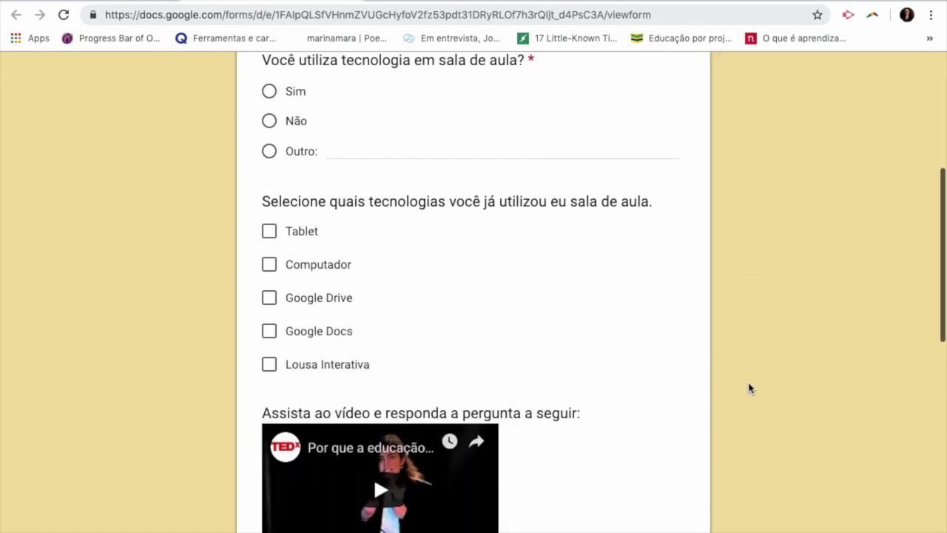
scroll(748, 387, down, 10)
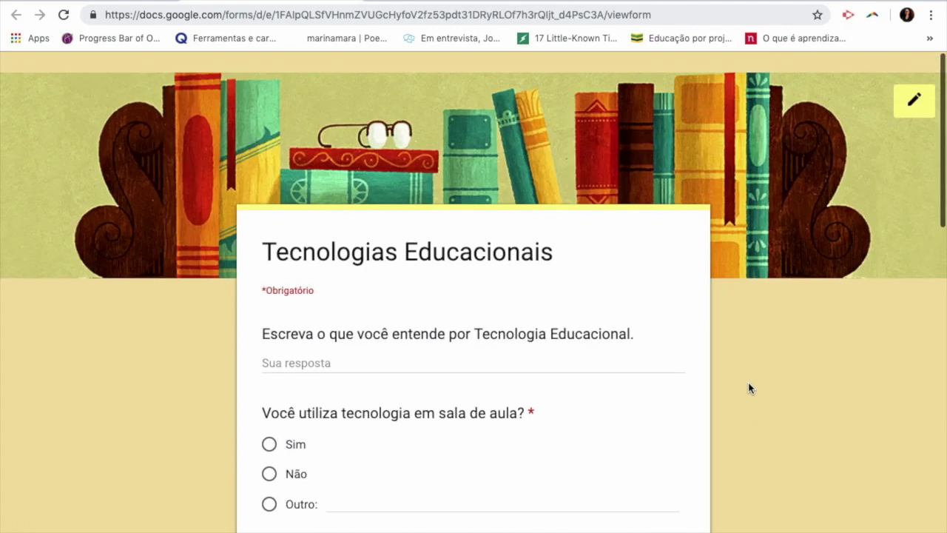
scroll(748, 387, down, 1)
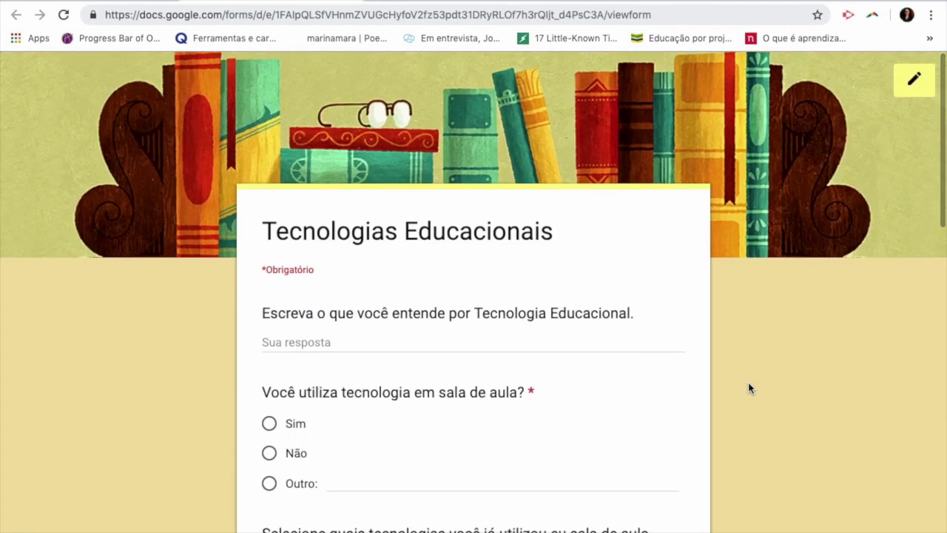
scroll(748, 388, down, 12)
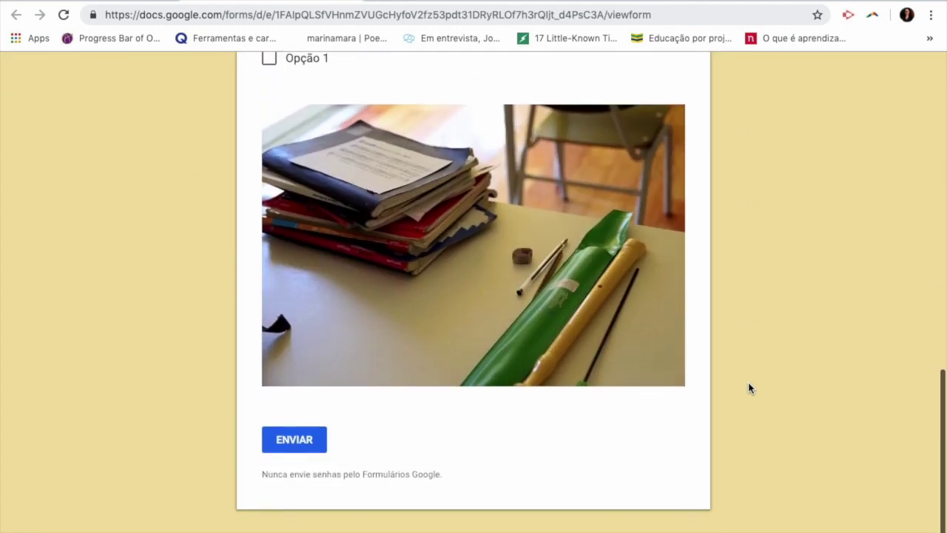
scroll(748, 388, up, 13)
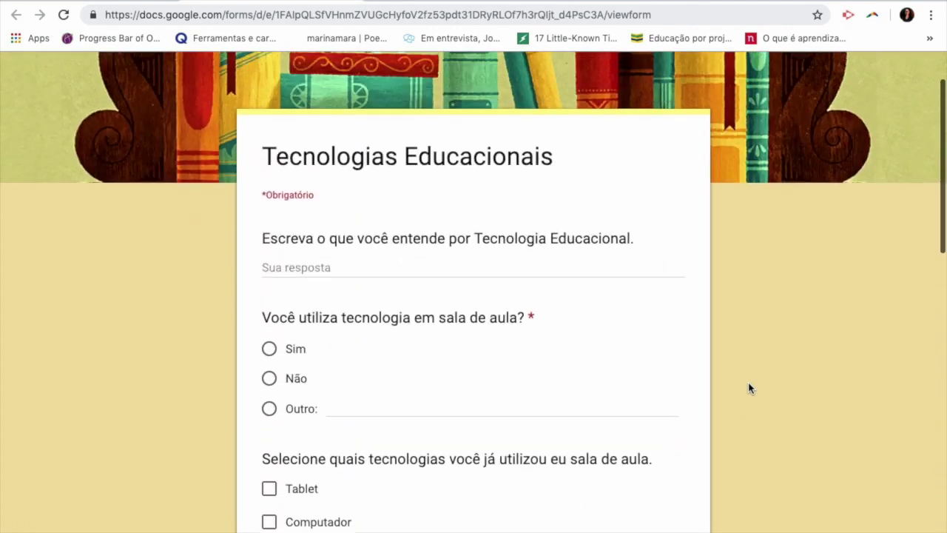
scroll(748, 387, up, 2)
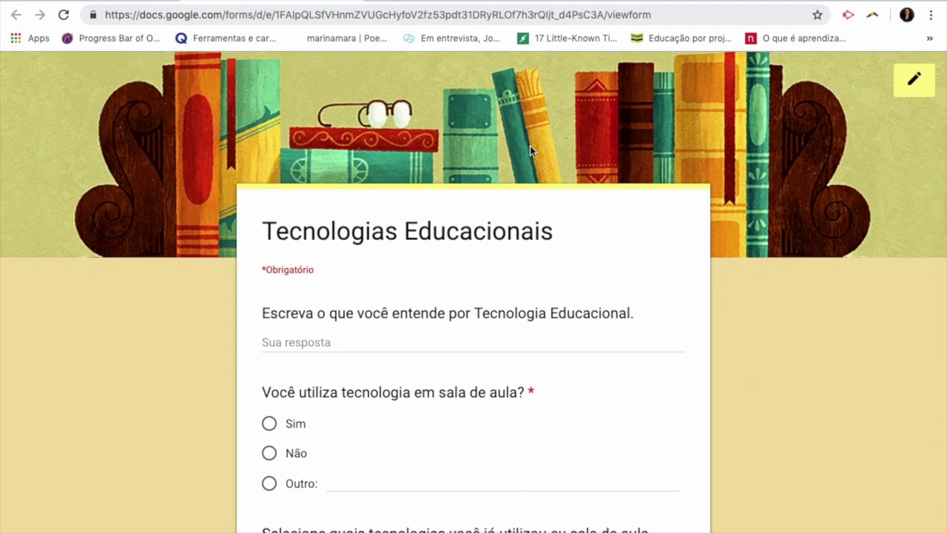
Go back to the form editor, preview the form once more and return to editing it.
click(81, 3)
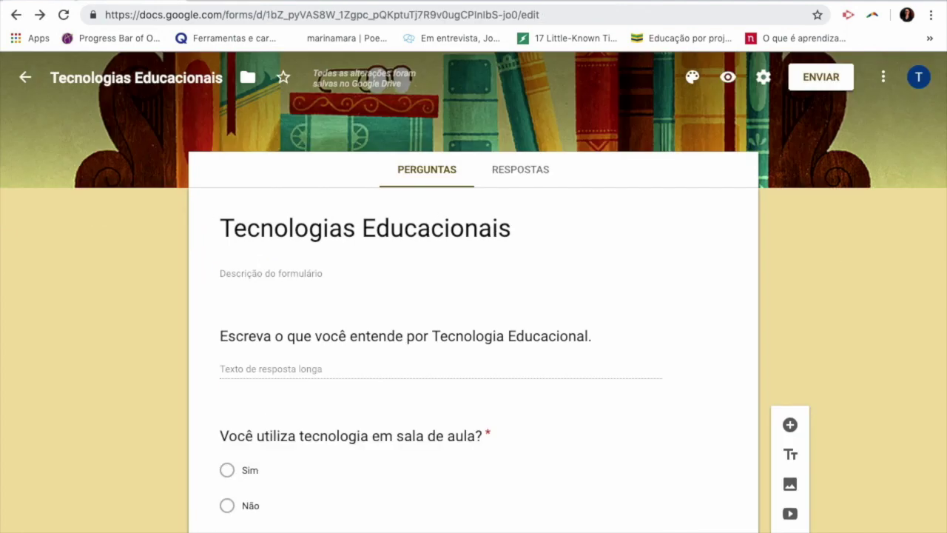
click(728, 77)
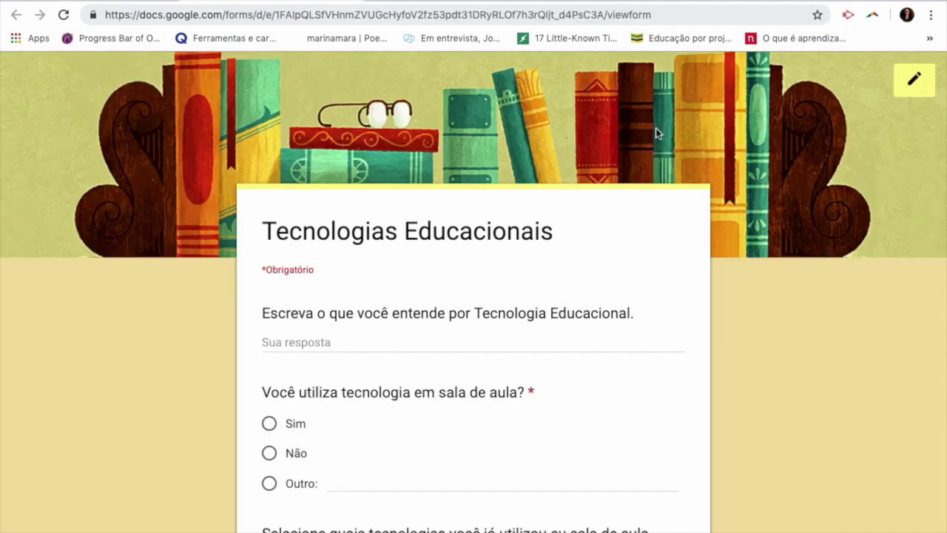
click(915, 86)
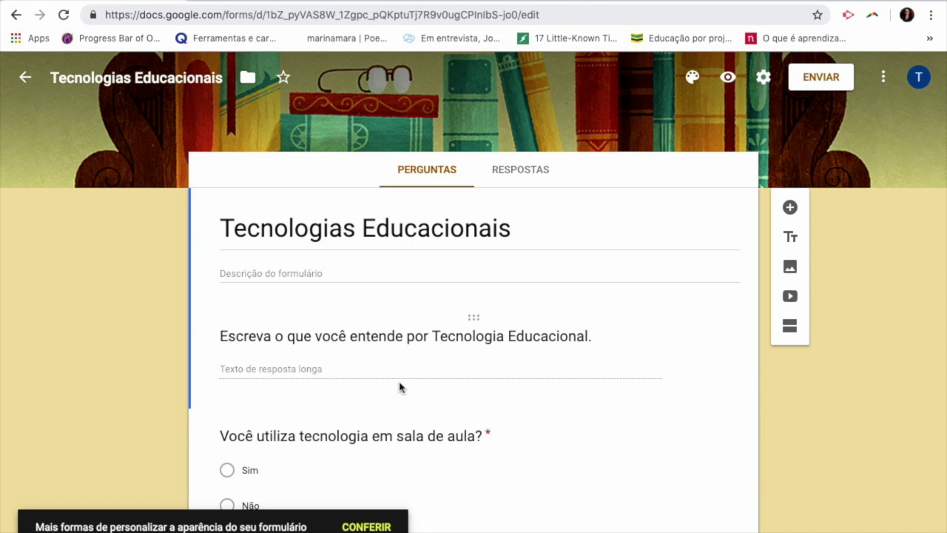
Set the form to collect e-mail addresses and to send response receipts with the option "Sempre".
click(764, 87)
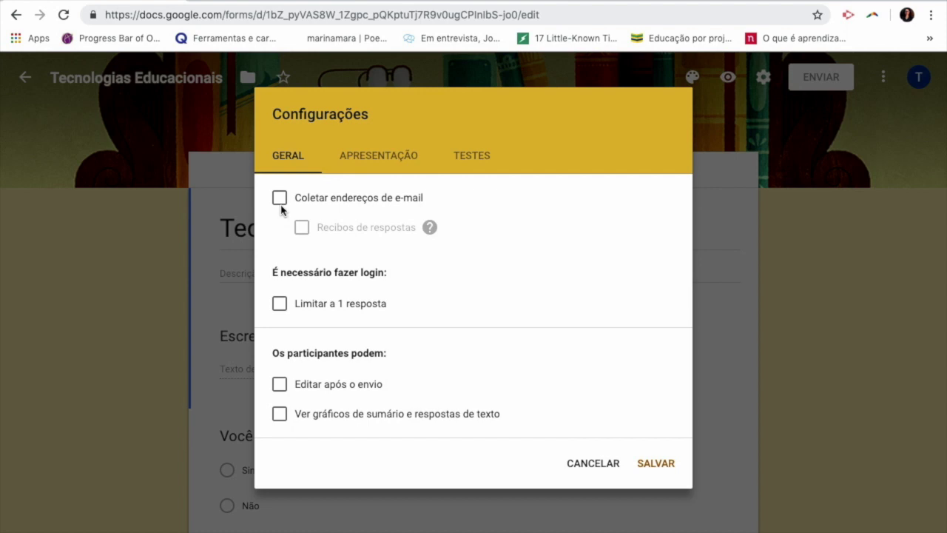
click(279, 201)
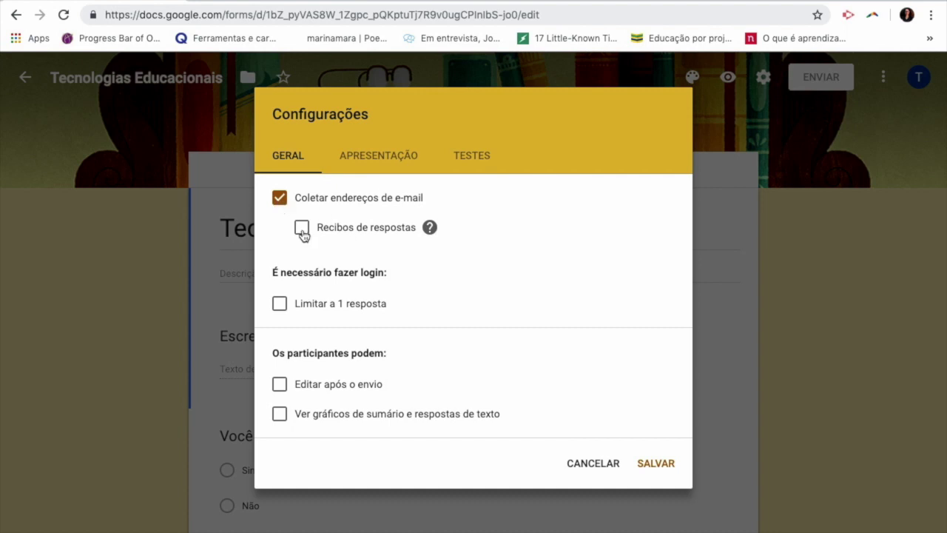
click(302, 228)
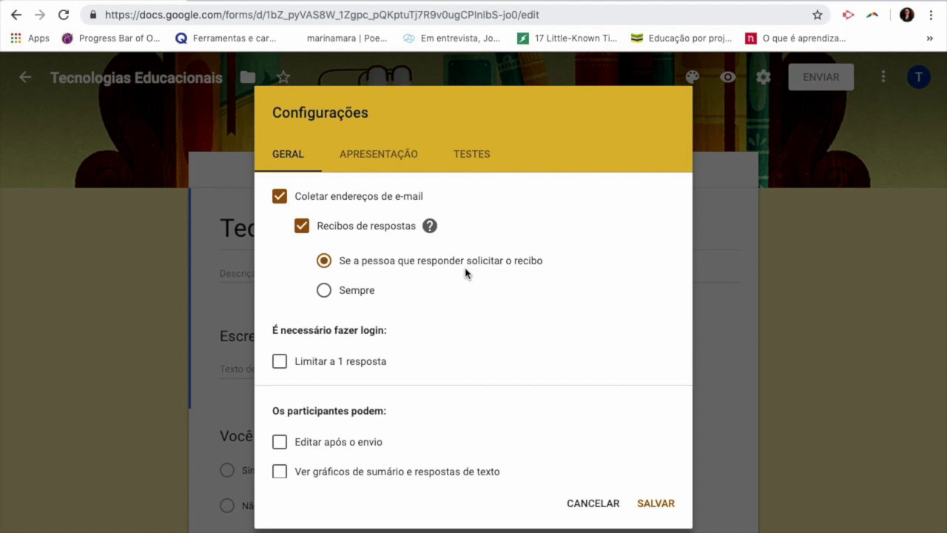
click(328, 295)
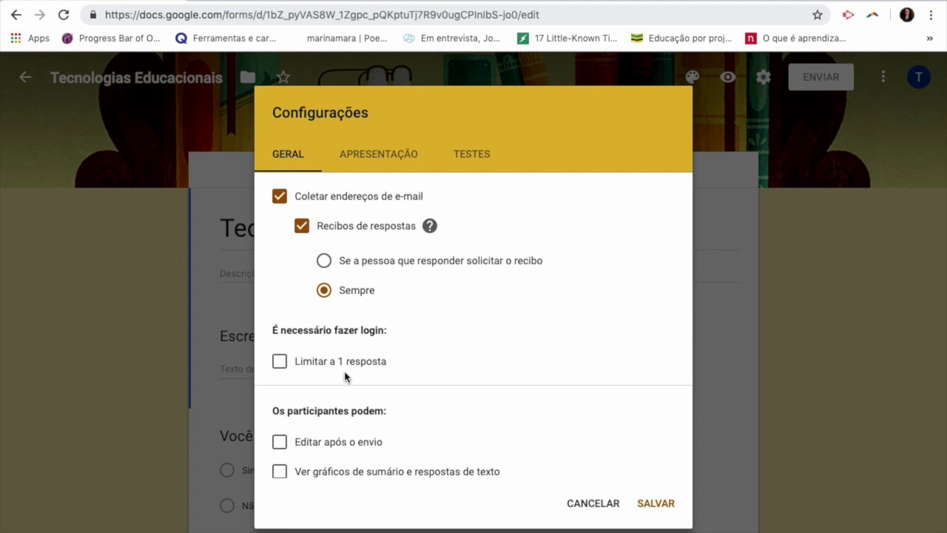
Limit the form to 1 response and try out the participant options for editing after submission and viewing summary charts.
click(279, 361)
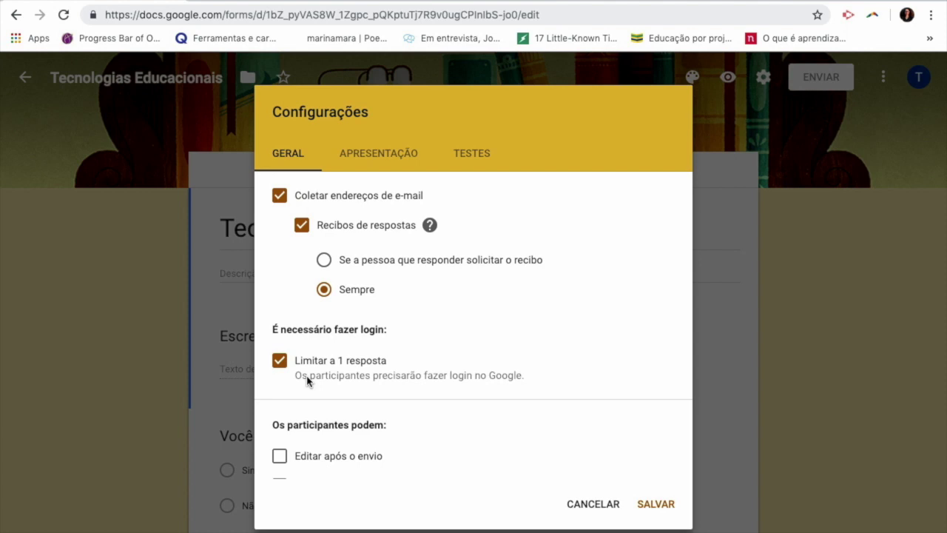
scroll(308, 381, down, 1)
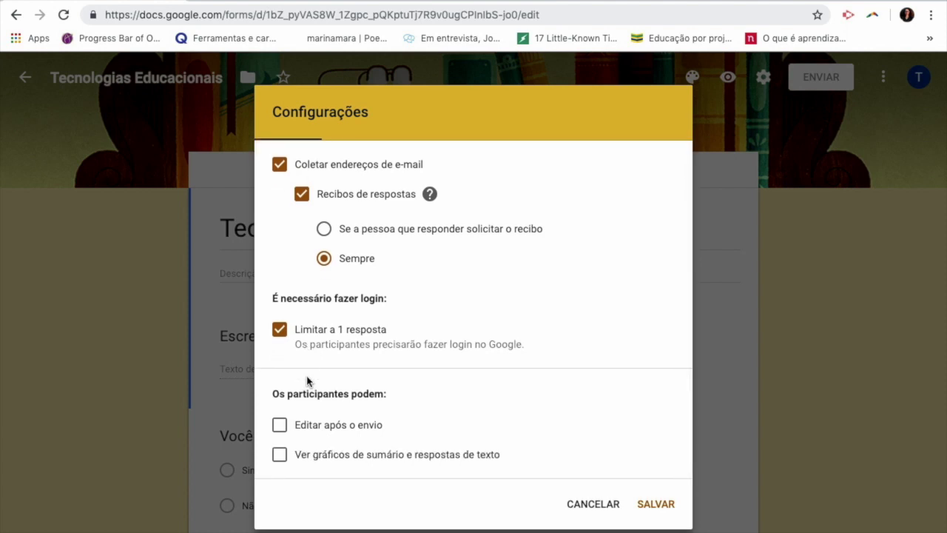
click(302, 429)
click(302, 430)
click(316, 459)
click(315, 460)
scroll(550, 298, up, 1)
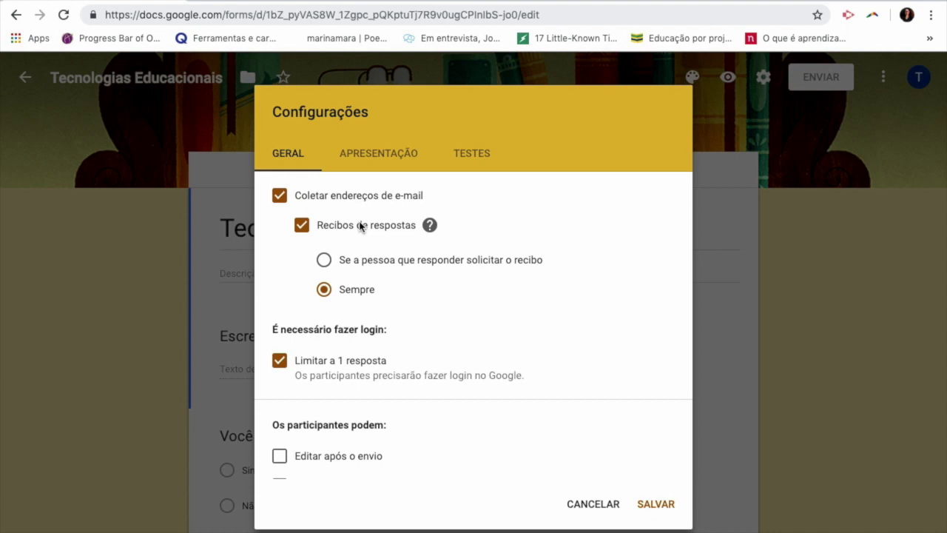
Enable shuffling of the question order and save the form settings with "Editar após o envio" allowed.
click(375, 164)
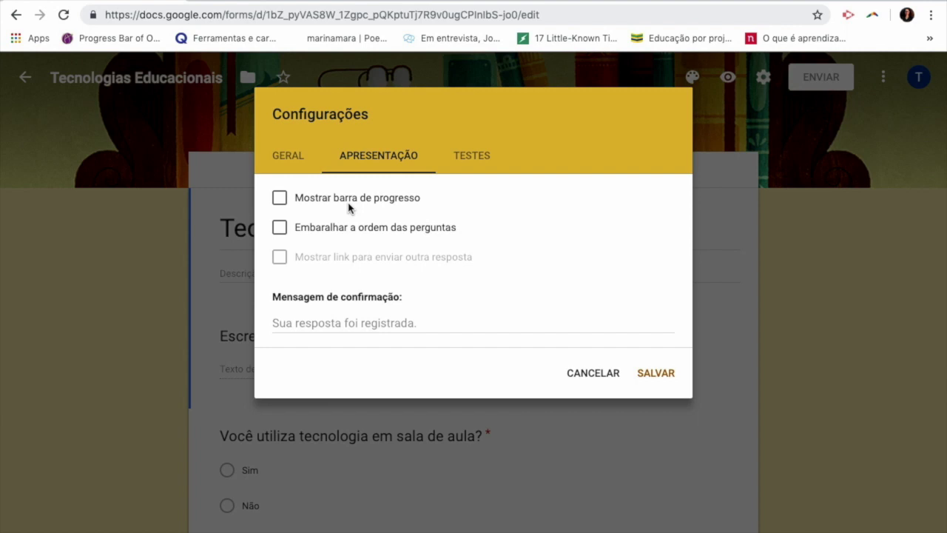
click(355, 234)
click(344, 323)
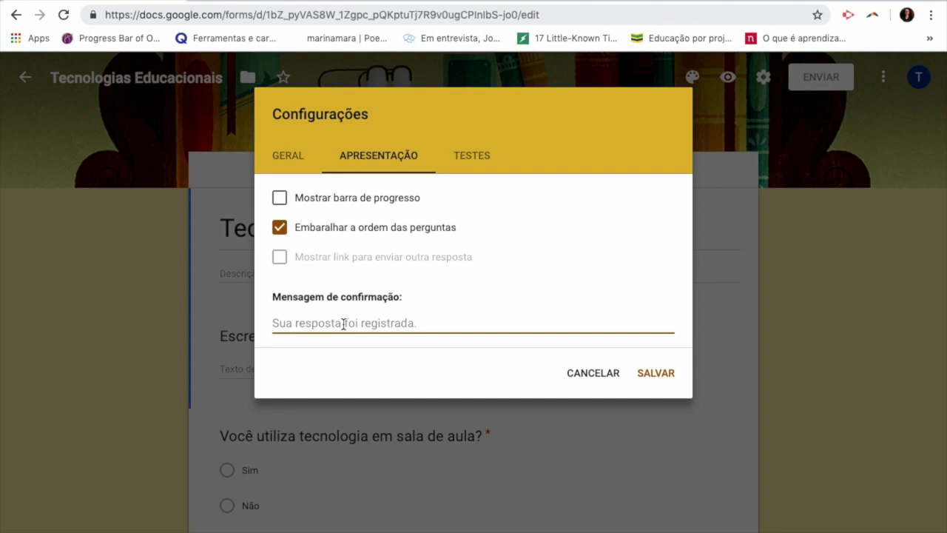
click(474, 164)
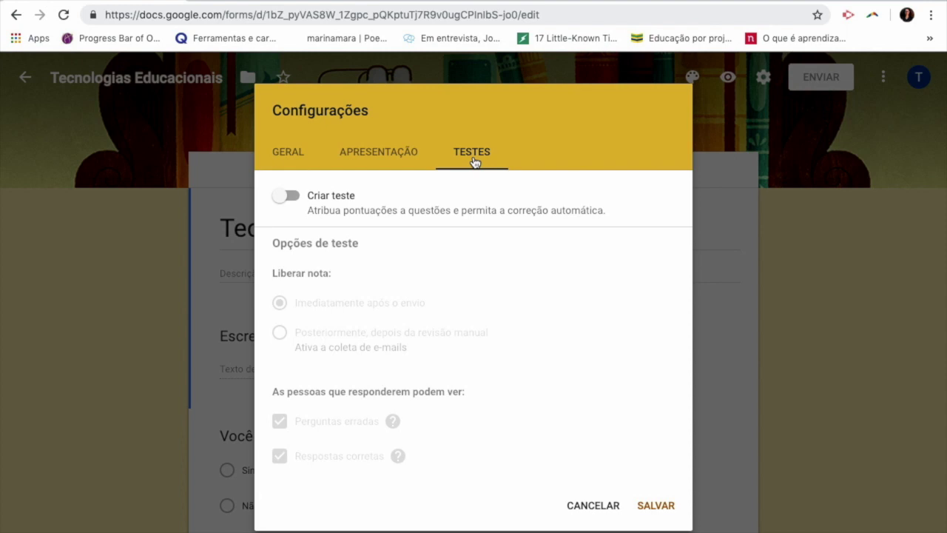
click(287, 154)
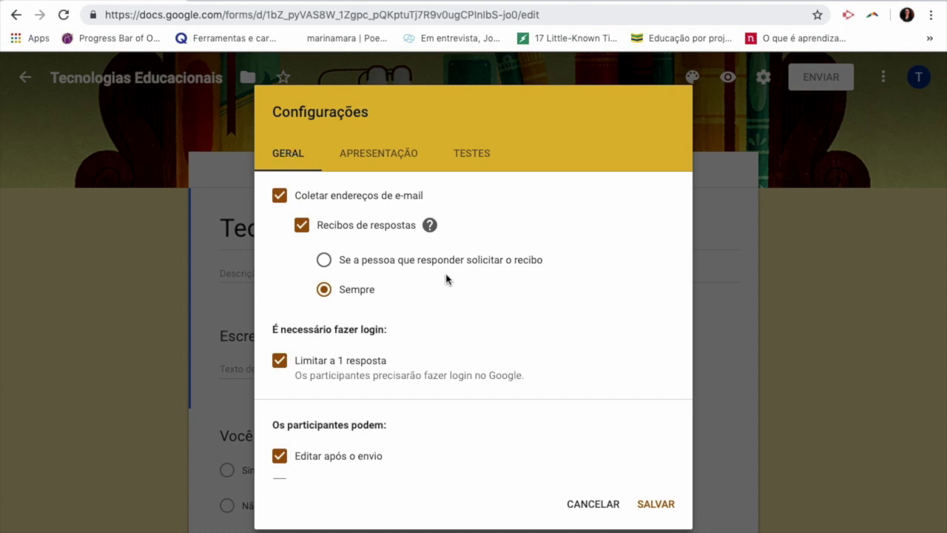
click(657, 506)
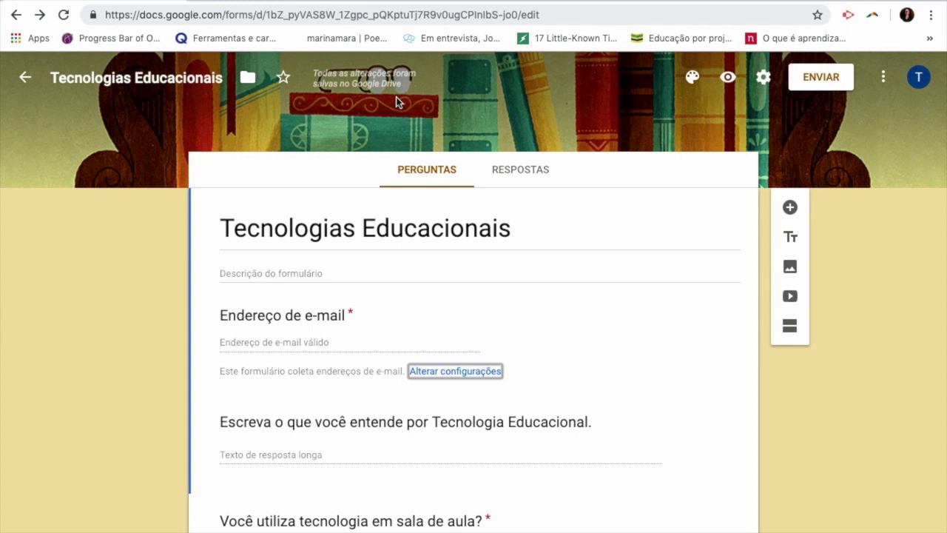
Turn off response receipts ("Recibos de respostas") in the form settings and save the change.
click(764, 77)
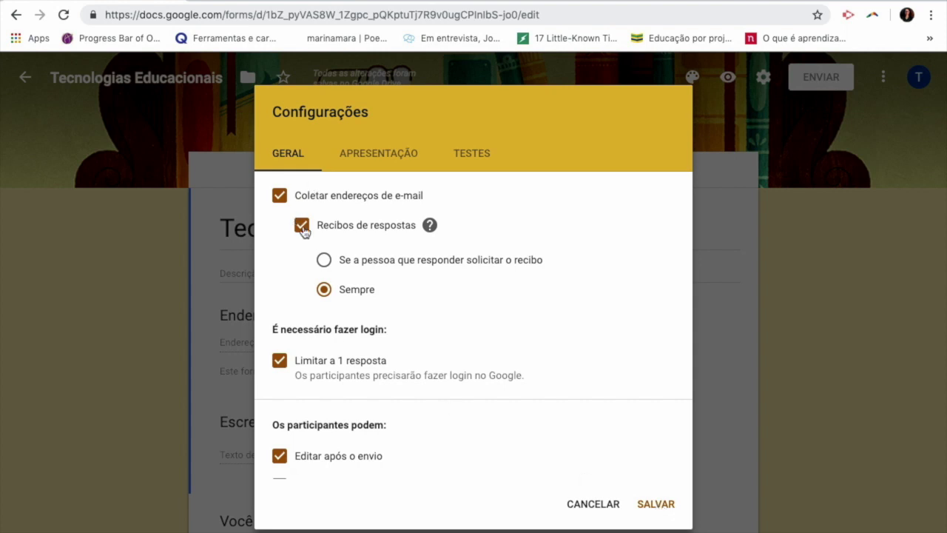
click(302, 226)
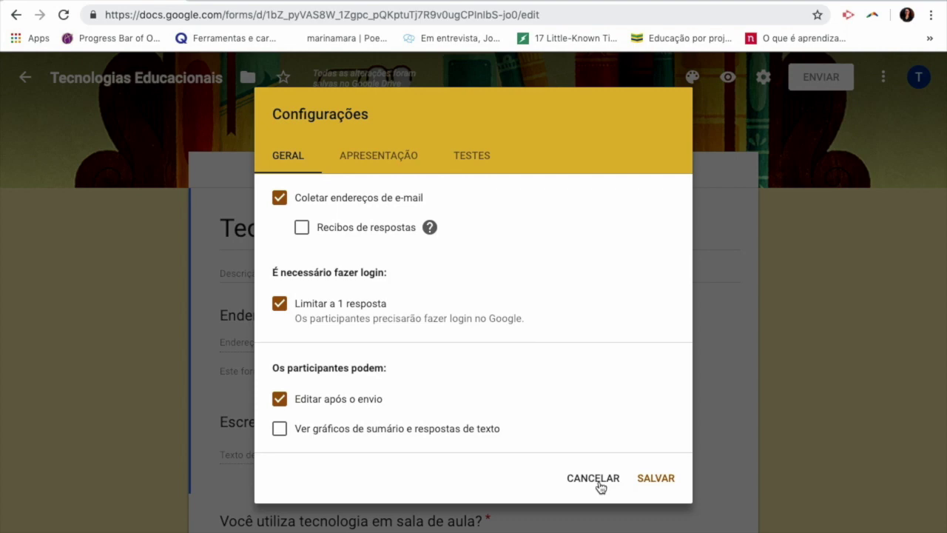
click(662, 485)
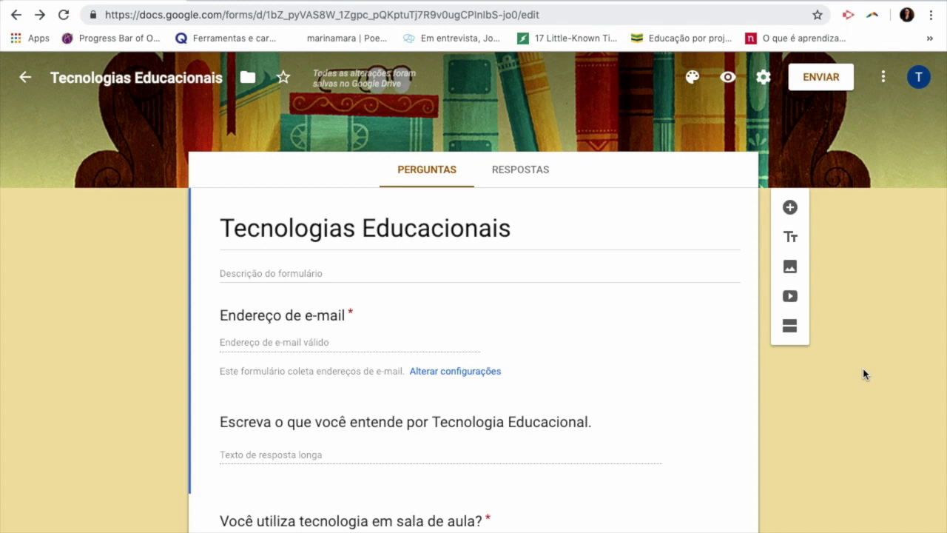
Examine the options for sending the form by e-mail, including the e-mail collection setting and the recipient field.
click(819, 83)
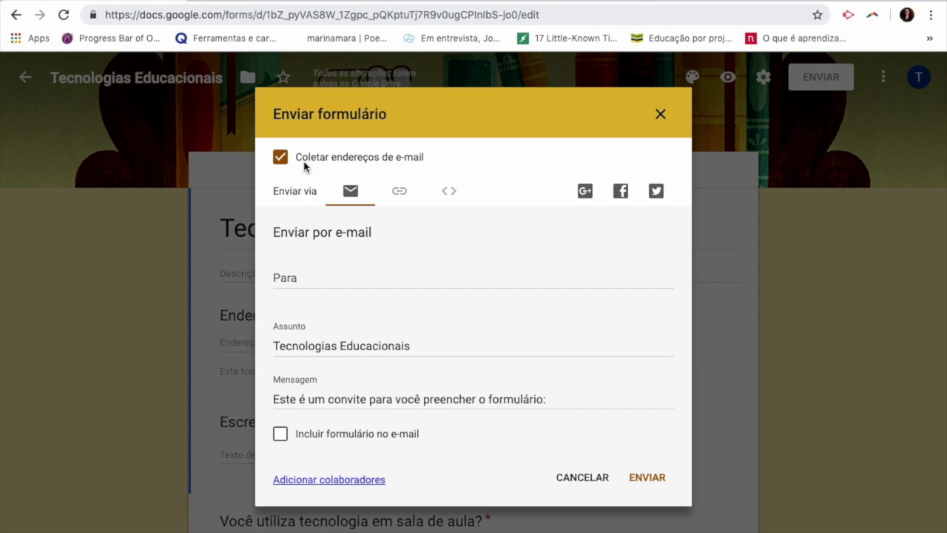
click(281, 160)
click(281, 160)
click(352, 285)
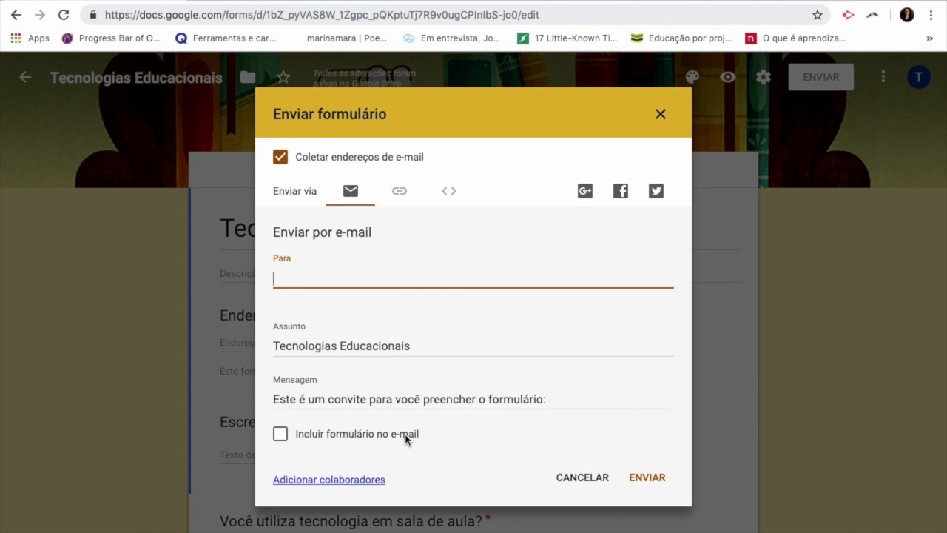
Open the collaborator sharing settings and examine the invitation field and the permissions available for invited people.
click(337, 482)
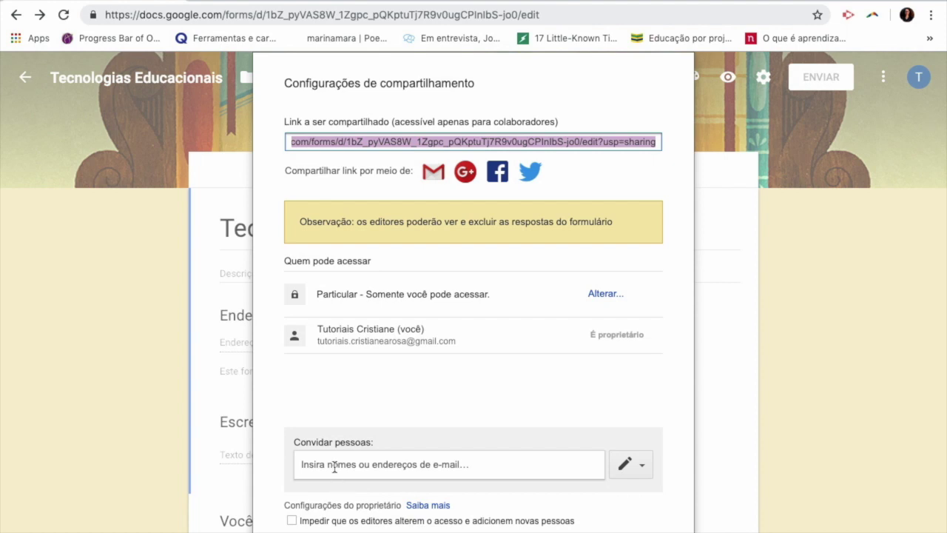
click(335, 466)
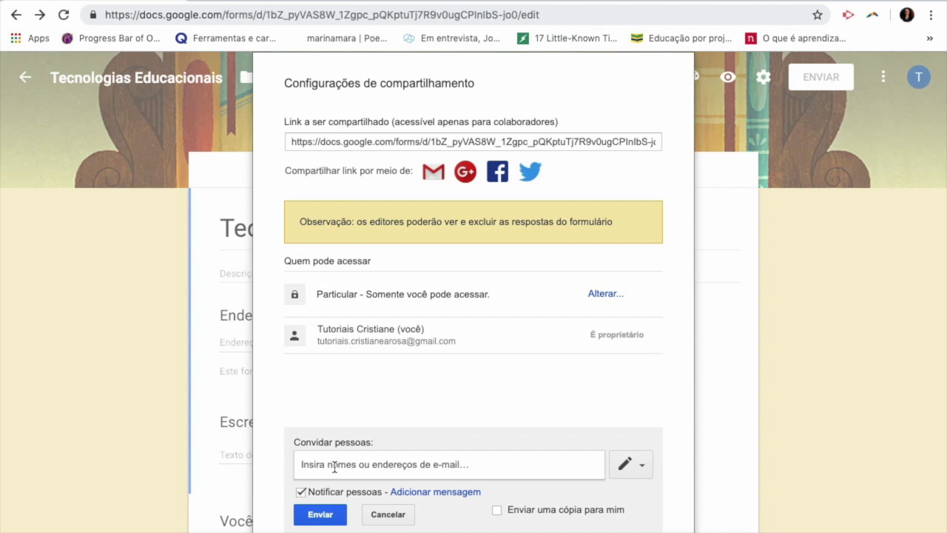
scroll(641, 471, down, 1)
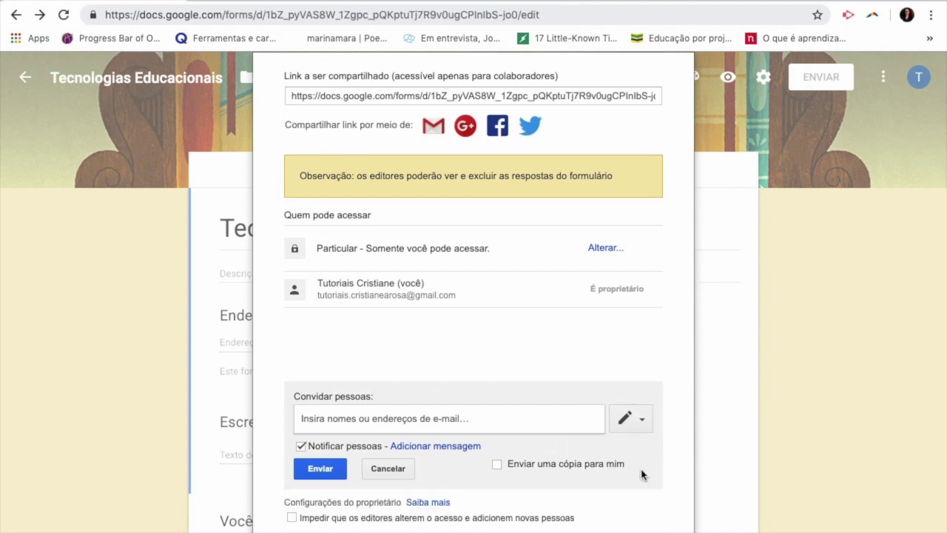
click(642, 421)
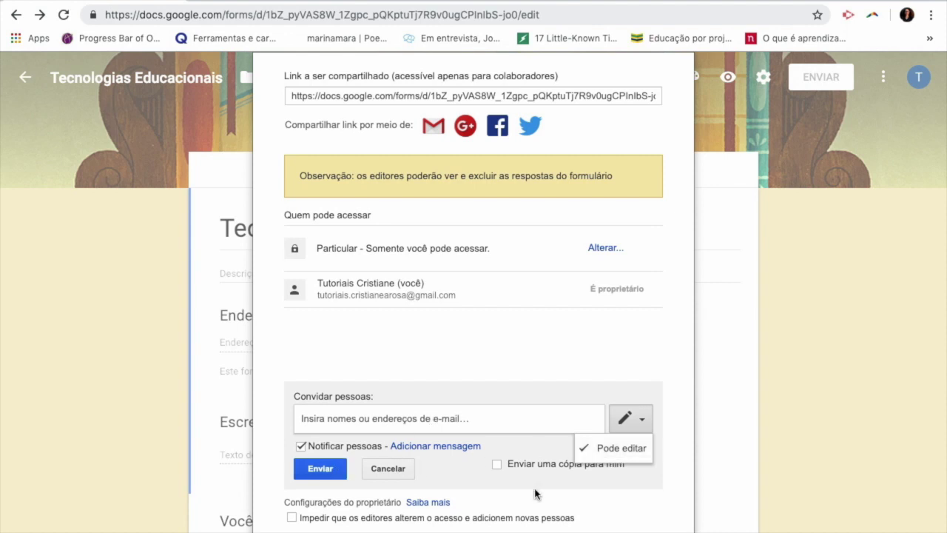
Cancel the collaborator invitation and close the sharing settings.
click(384, 474)
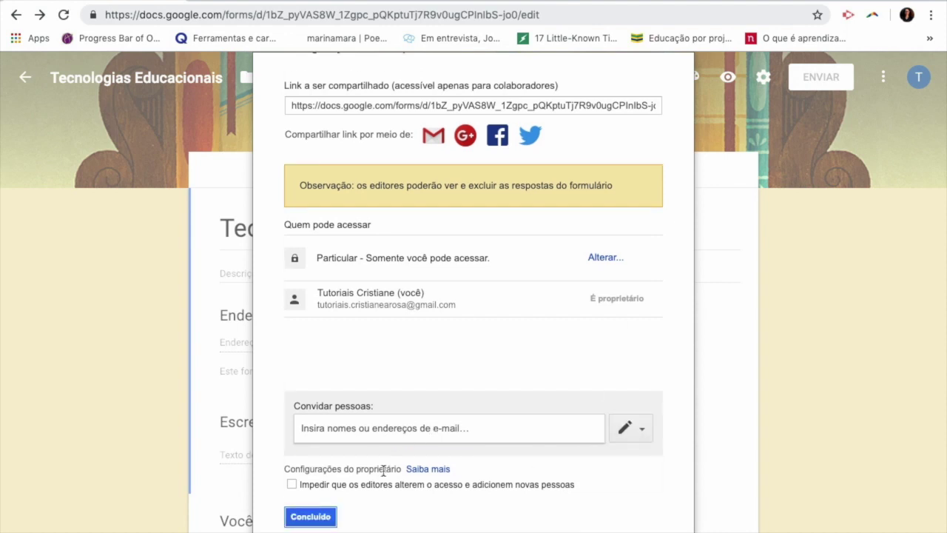
click(316, 512)
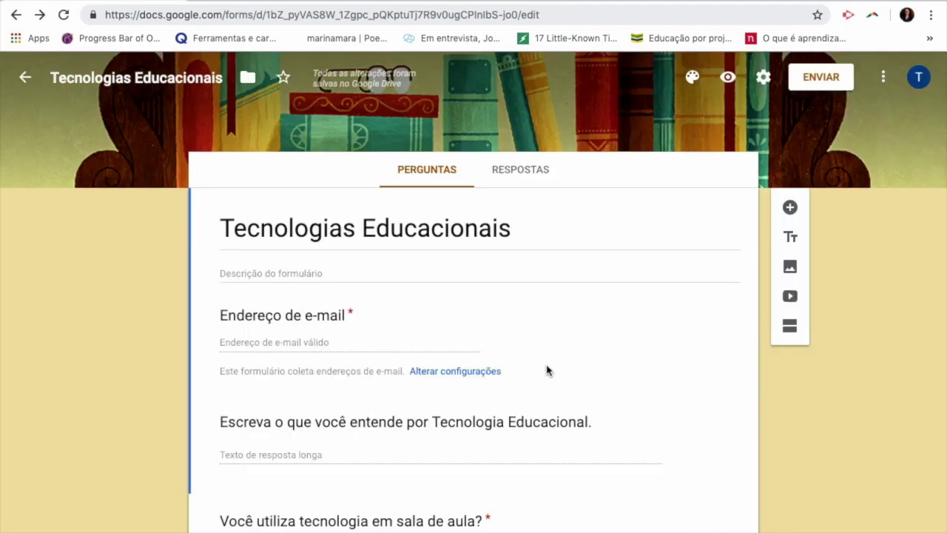
Reopen the collaborator sharing settings from the form's sending options, examine the invitation and notification options, and close them without inviting anyone.
click(825, 80)
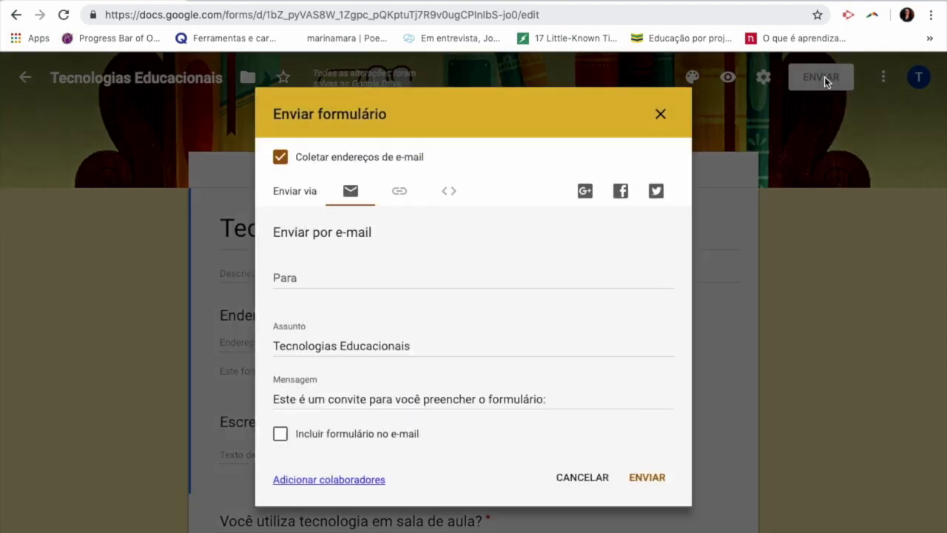
click(292, 481)
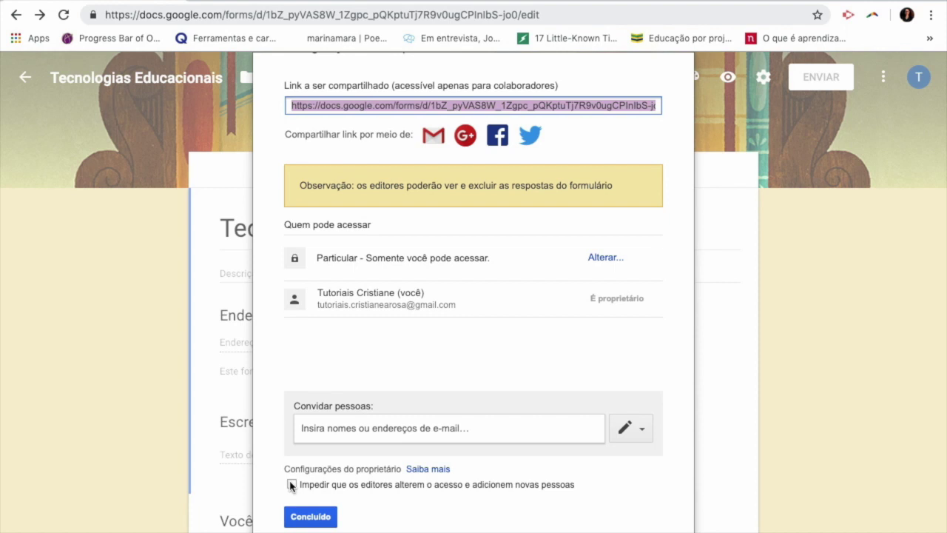
click(372, 426)
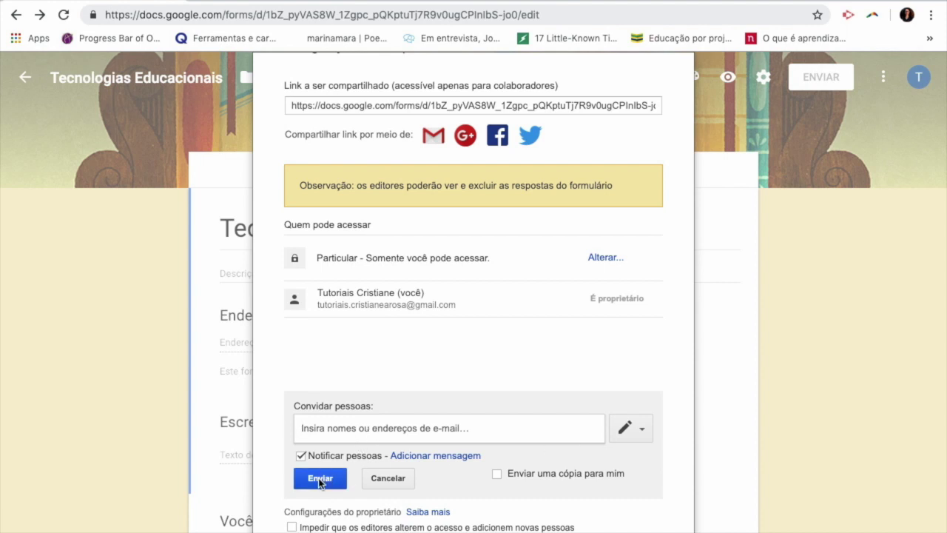
click(382, 483)
click(311, 516)
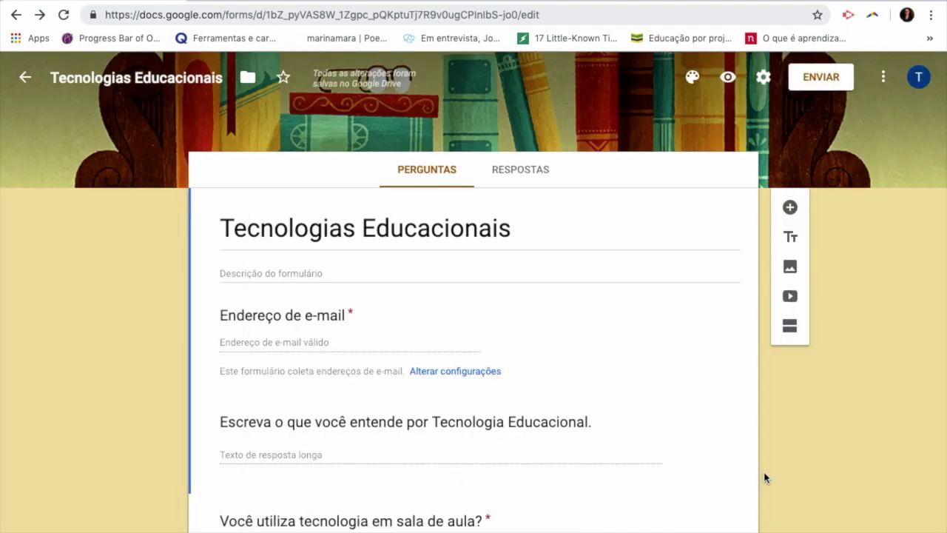
Display the form's shareable link and compare its short version ("URL curto") with the full link, leaving the short version off.
click(823, 86)
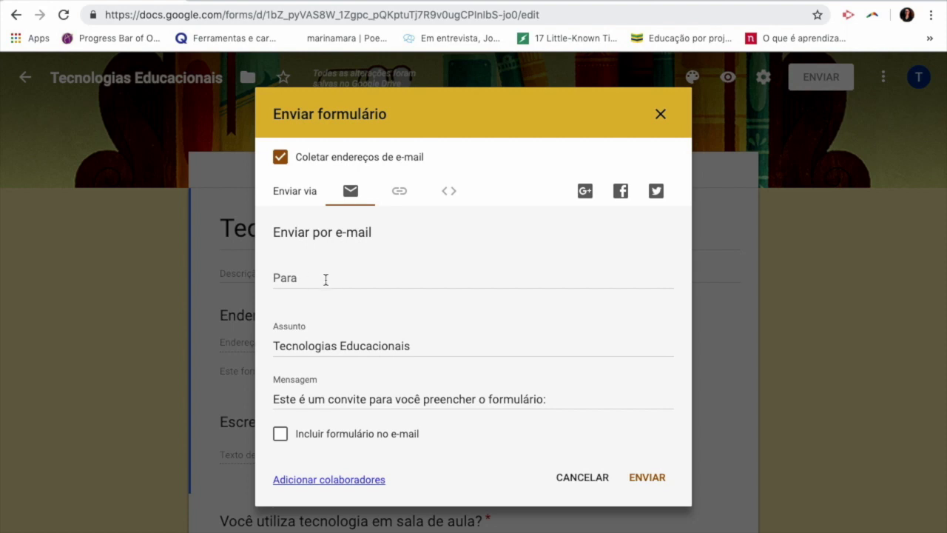
click(399, 193)
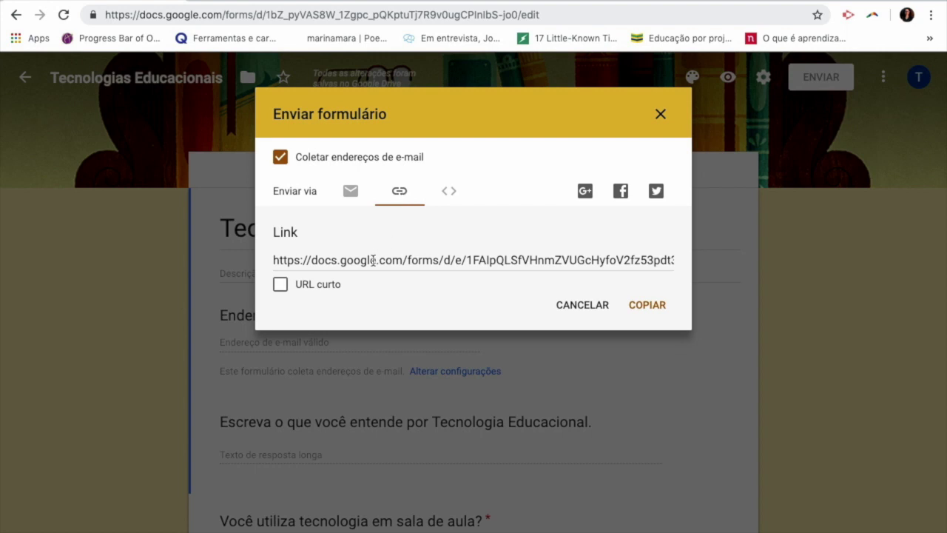
click(446, 259)
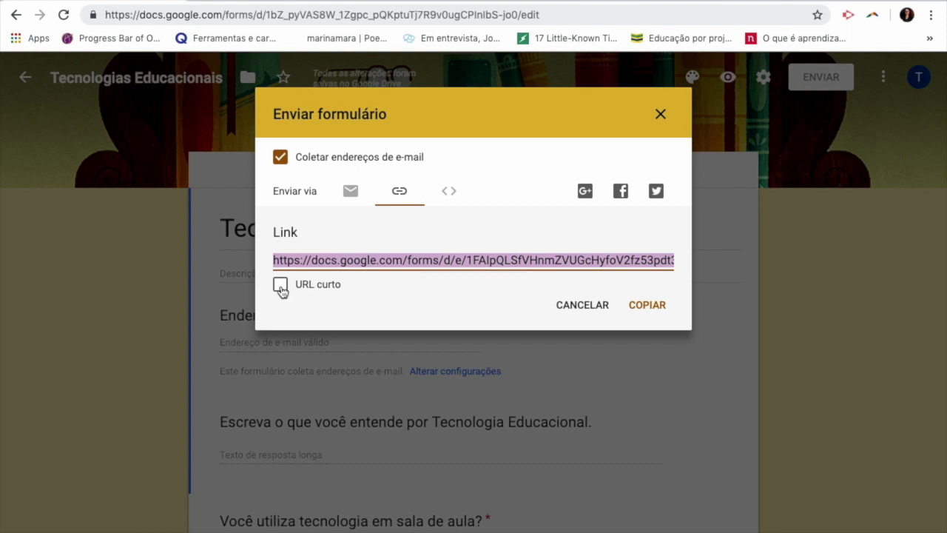
click(280, 286)
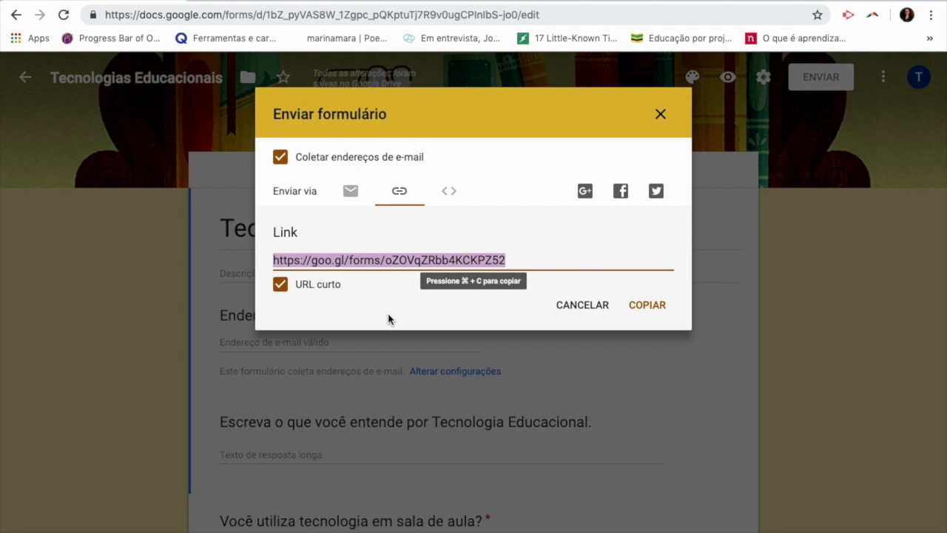
click(281, 285)
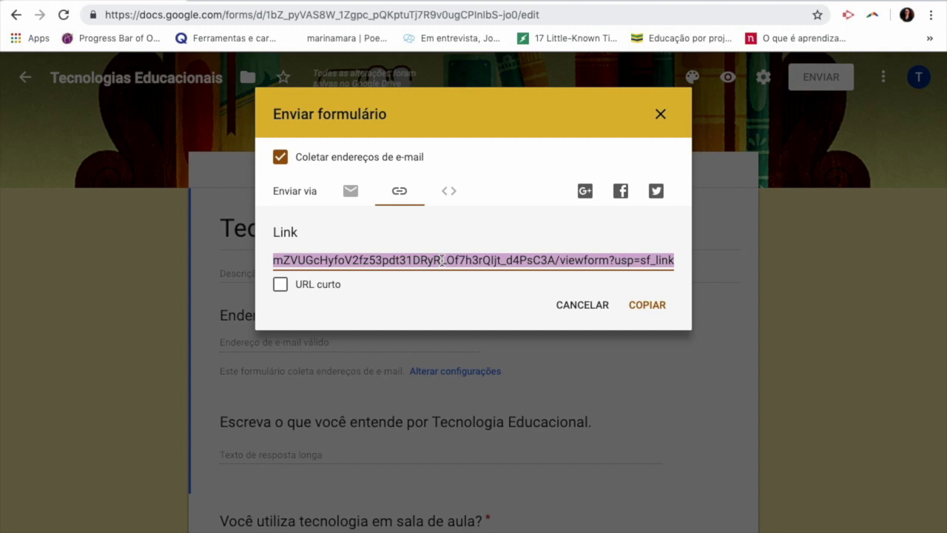
Copy the form's HTML embed code and close the sending options without sending the form.
click(448, 193)
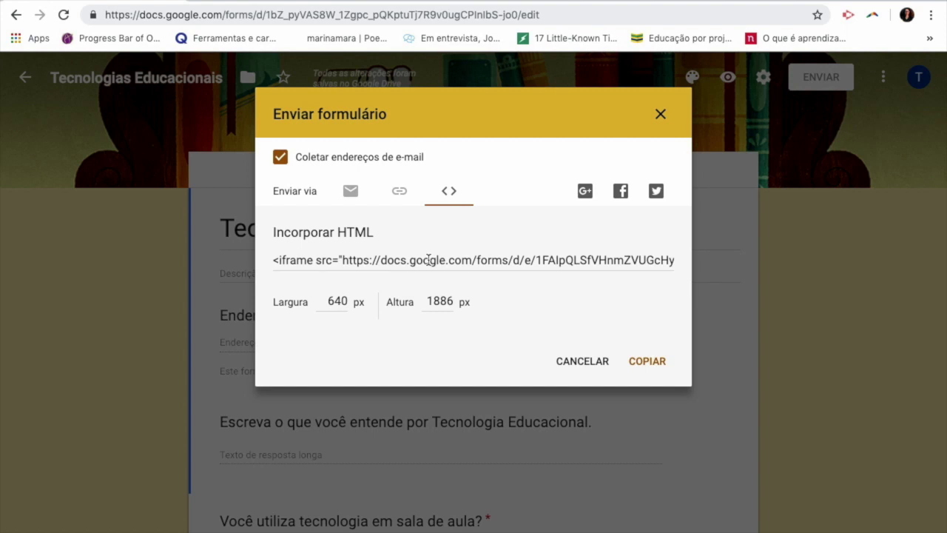
click(648, 363)
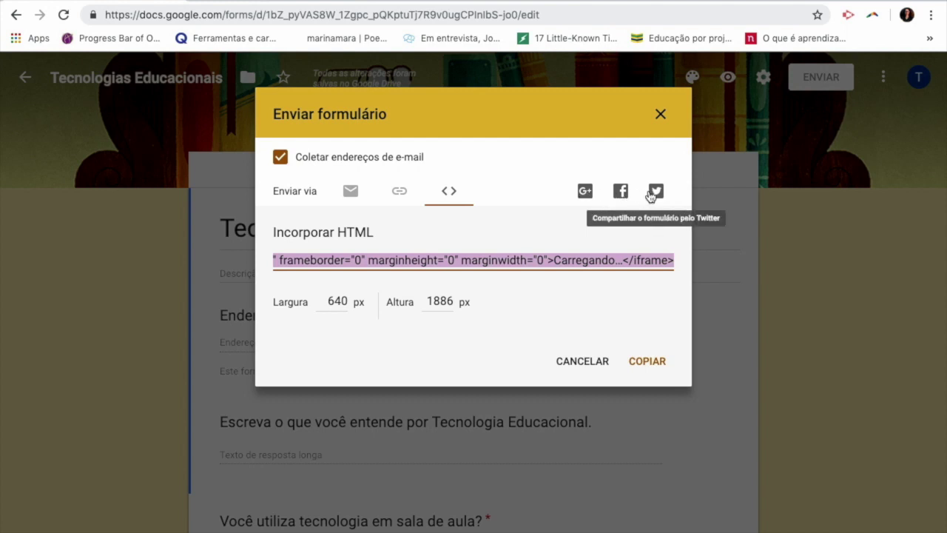
click(584, 365)
scroll(799, 421, down, 2)
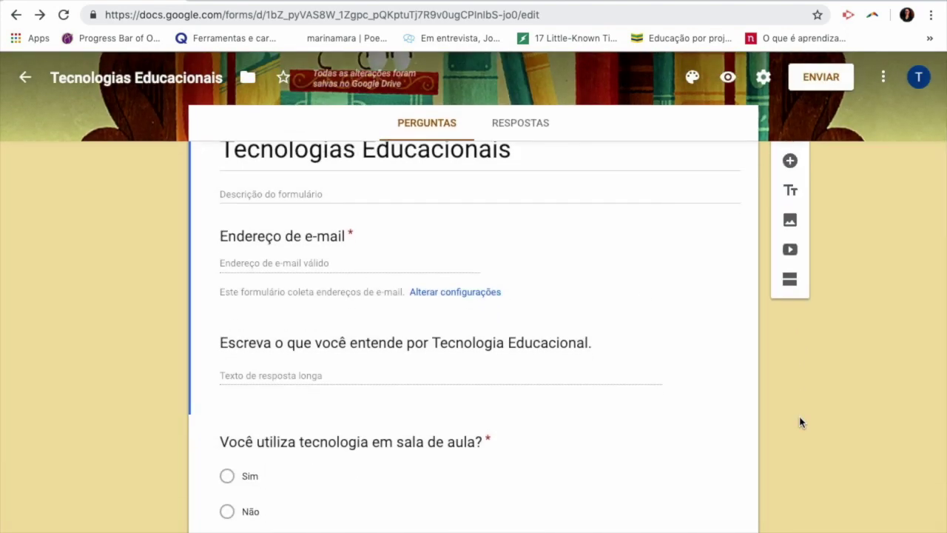
scroll(799, 421, up, 2)
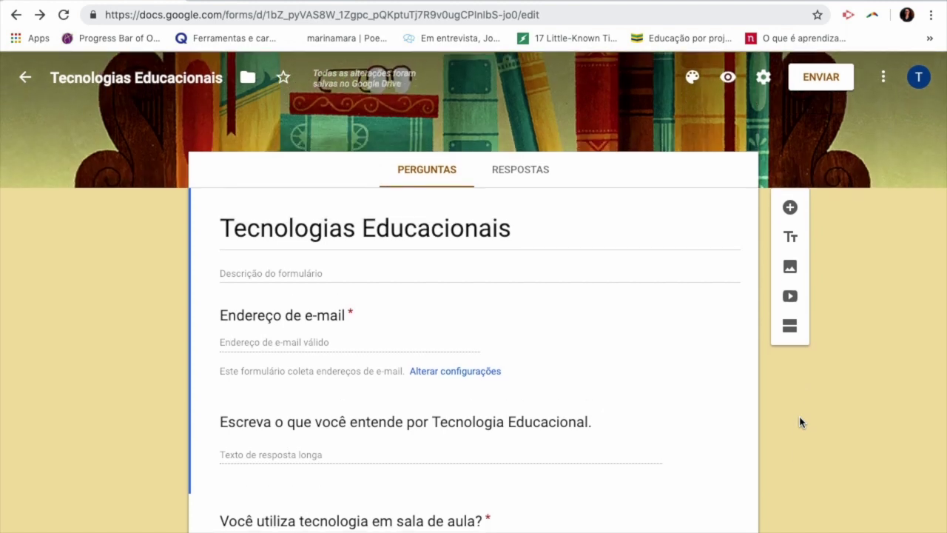